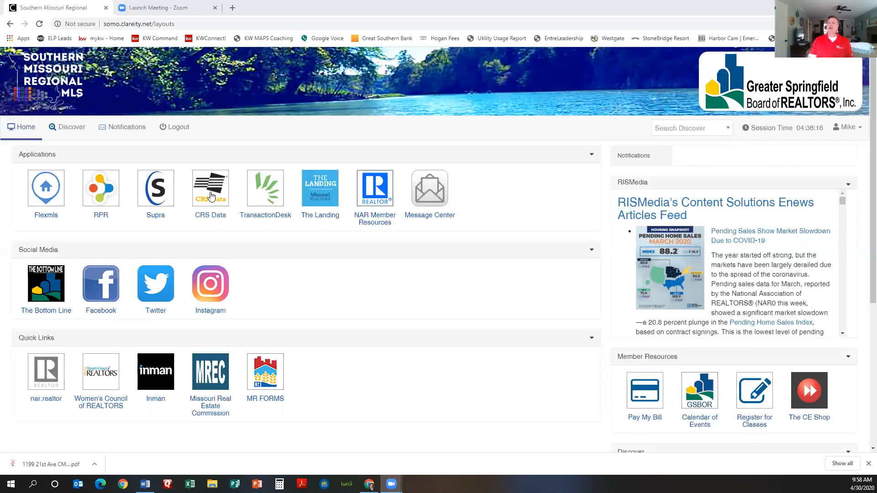
# Step: Launch CRS Data MLS Tax Suite from the portal and start a property search by address
pyautogui.click(211, 196)
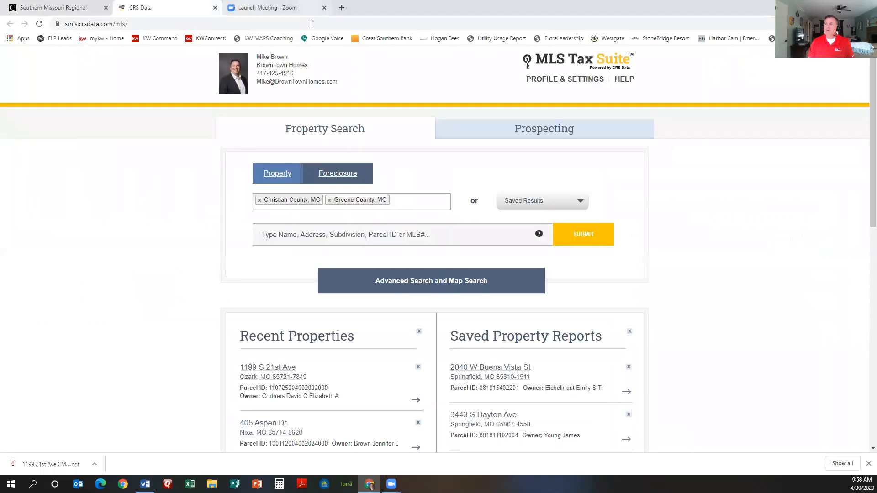
pyautogui.click(400, 237)
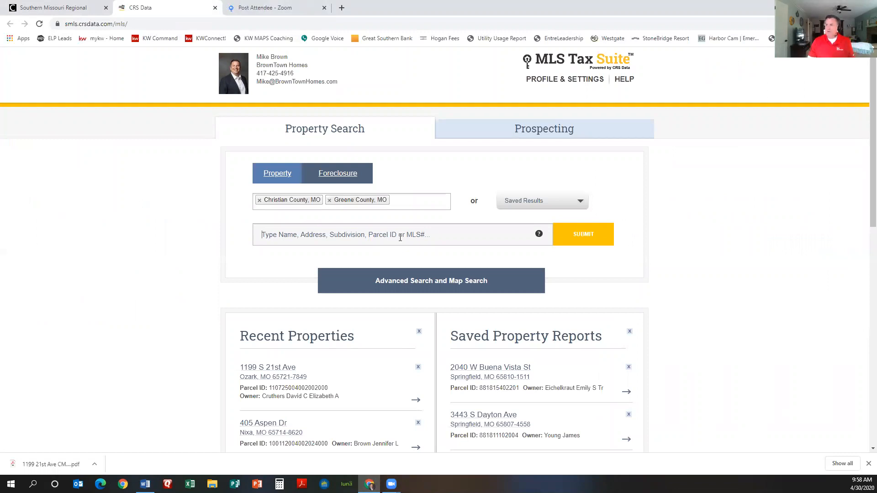
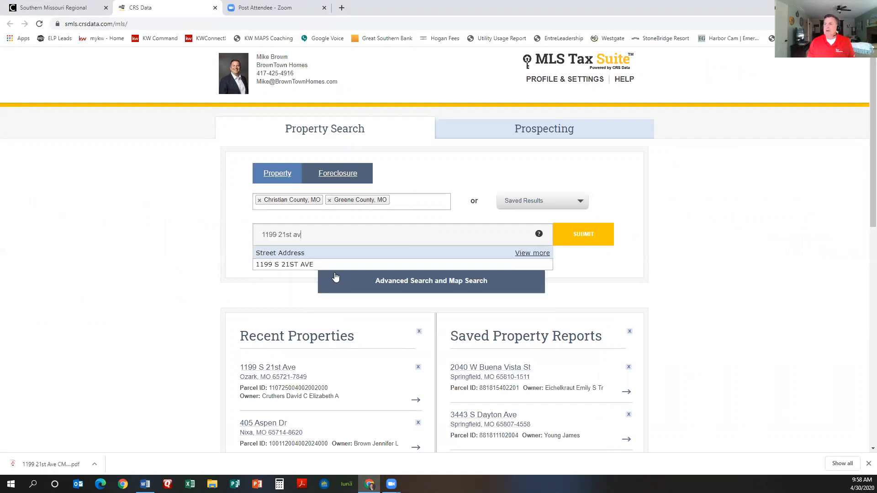
# Step: Search the property's 21st Ave street address and open its matching CRS Data report
pyautogui.click(288, 267)
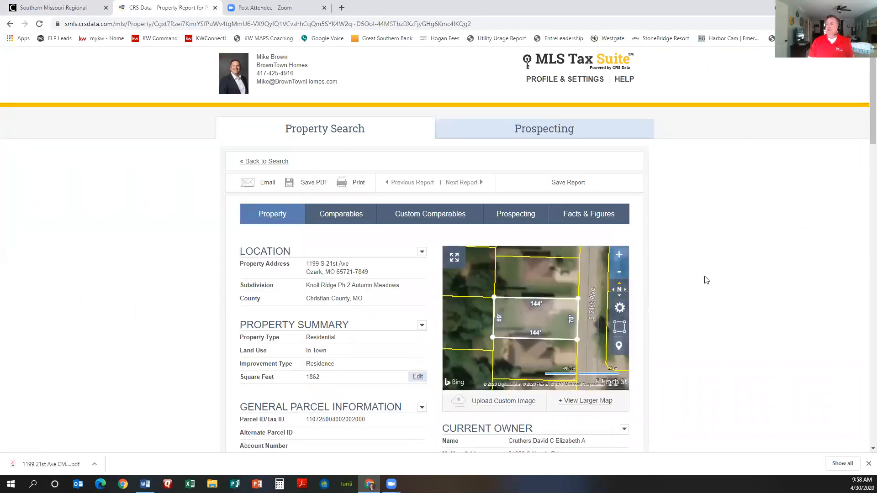
pyautogui.scroll(-1, 707, 280)
# Step: Scroll through the property report to review owner, parcel and sales details
pyautogui.scroll(-1, 409, 181)
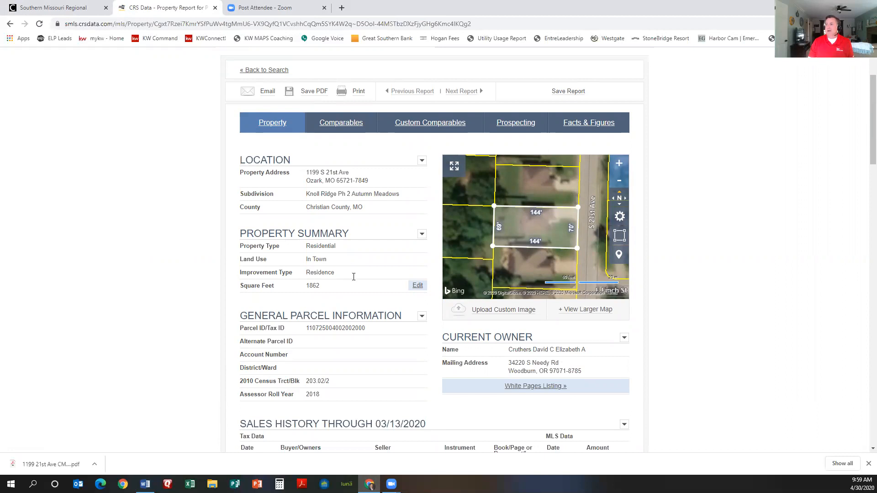
pyautogui.scroll(-2, 353, 277)
pyautogui.scroll(1, 352, 255)
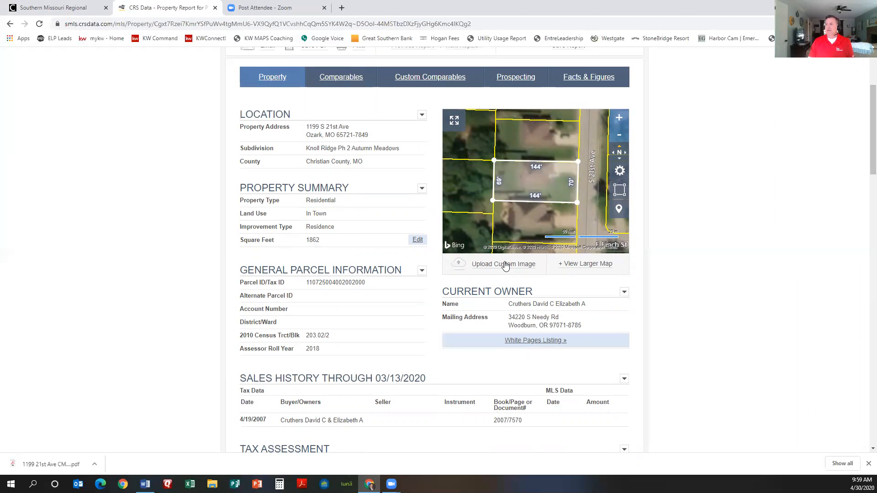
pyautogui.scroll(-2, 524, 249)
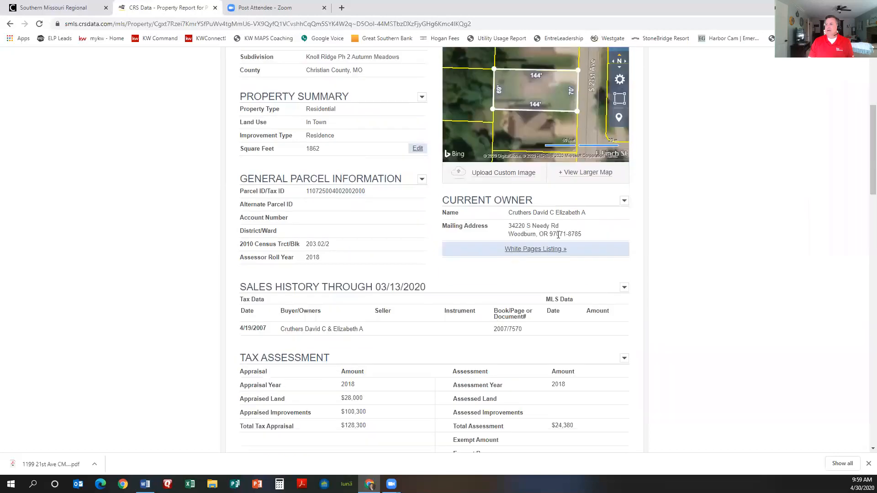
pyautogui.scroll(-1, 379, 258)
pyautogui.scroll(-2, 393, 260)
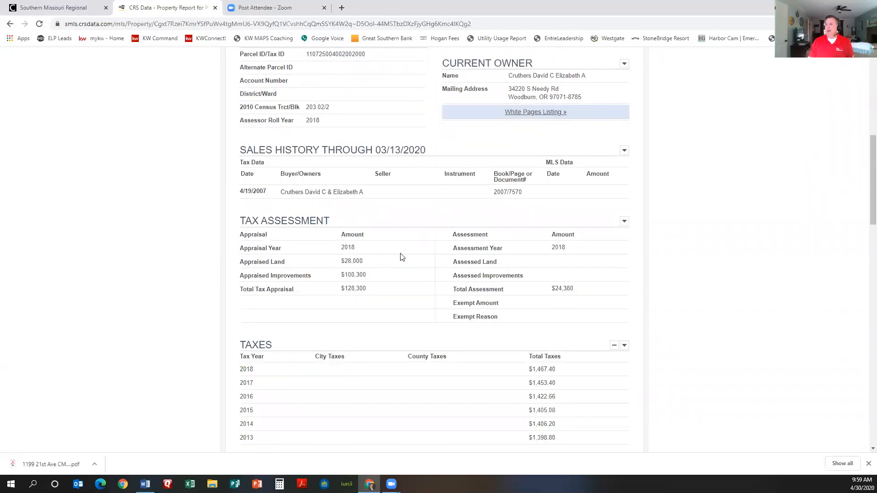
pyautogui.scroll(-2, 521, 307)
pyautogui.scroll(-1, 363, 283)
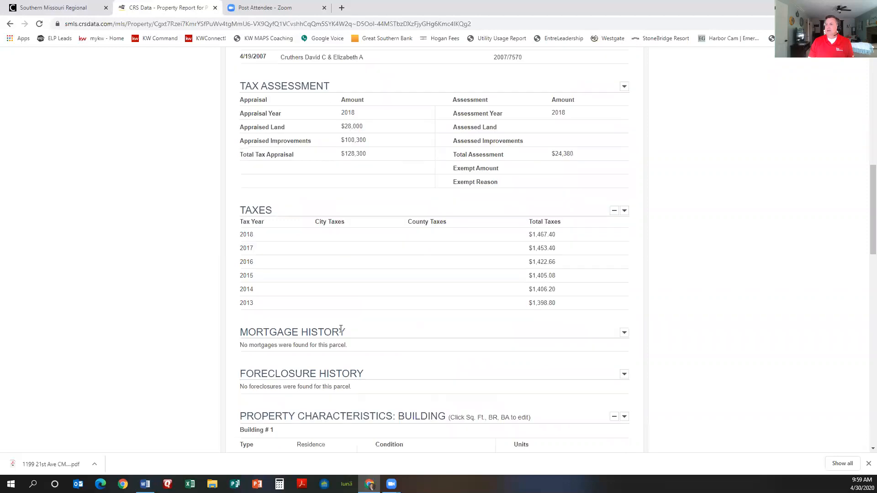
pyautogui.scroll(-1, 368, 337)
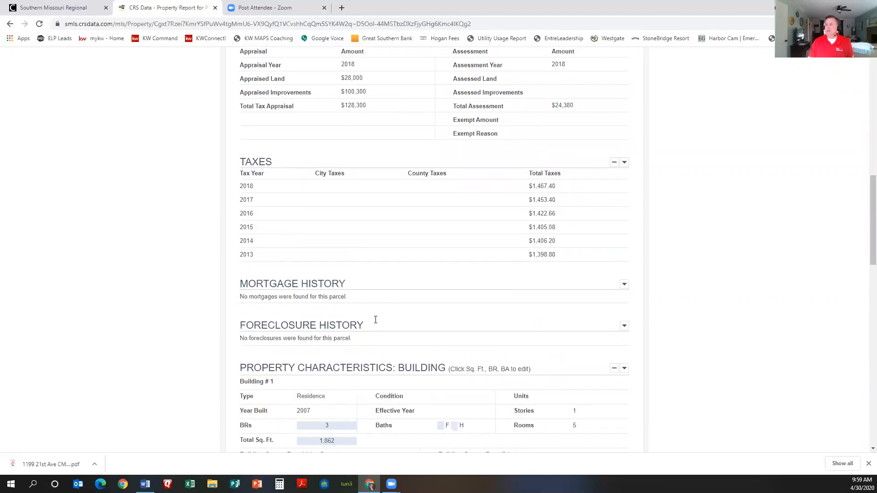
pyautogui.scroll(-1, 375, 319)
pyautogui.scroll(-1, 378, 302)
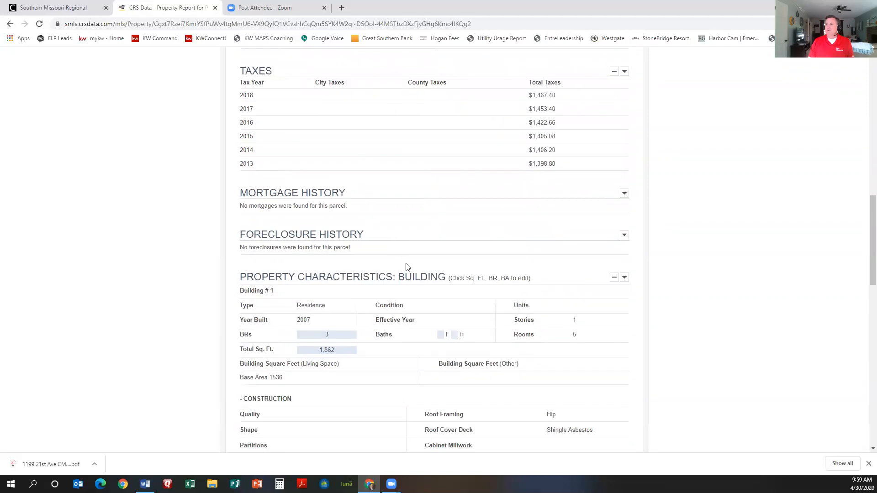
pyautogui.scroll(-3, 399, 263)
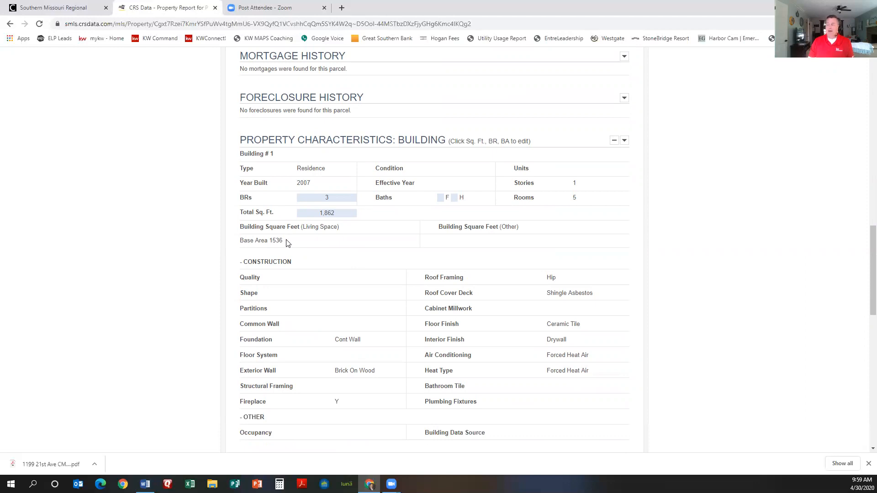
pyautogui.scroll(-5, 342, 261)
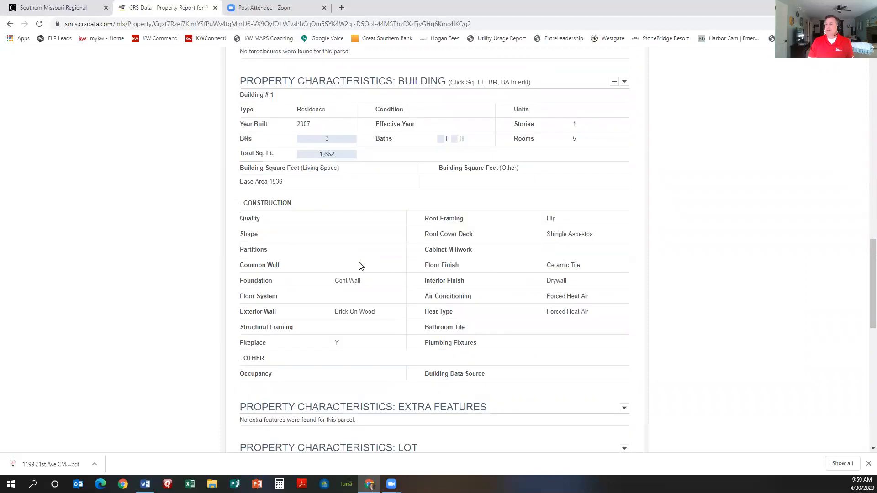
pyautogui.scroll(-2, 381, 273)
pyautogui.scroll(1, 382, 274)
pyautogui.scroll(-1, 383, 276)
pyautogui.scroll(-6, 383, 278)
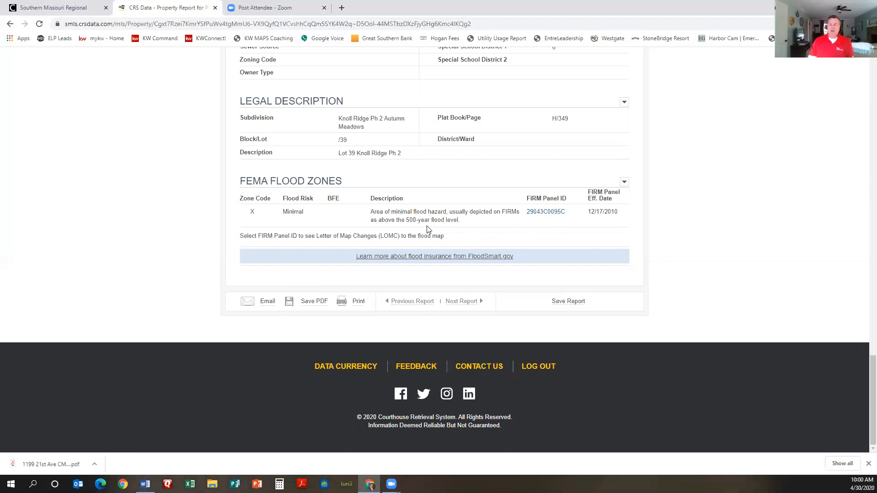
# Step: Select the report's Parcel ID number and return to the MLS portal home tab
pyautogui.scroll(1, 451, 223)
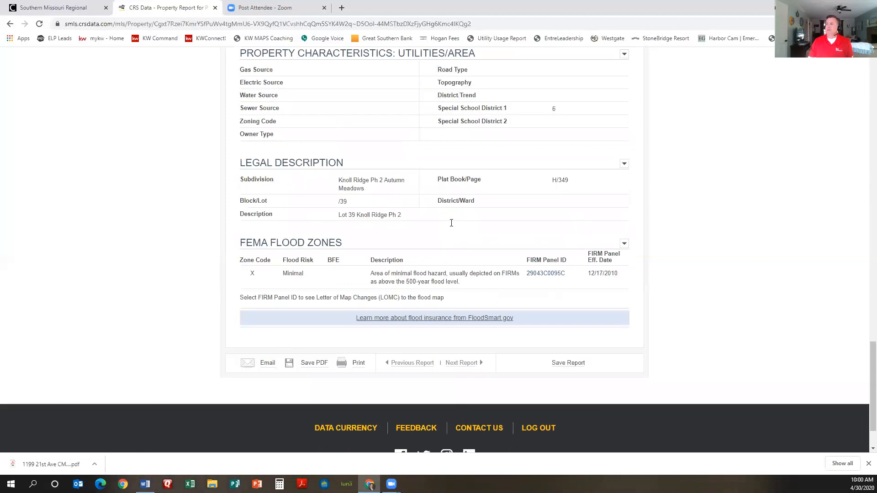
pyautogui.scroll(20, 451, 223)
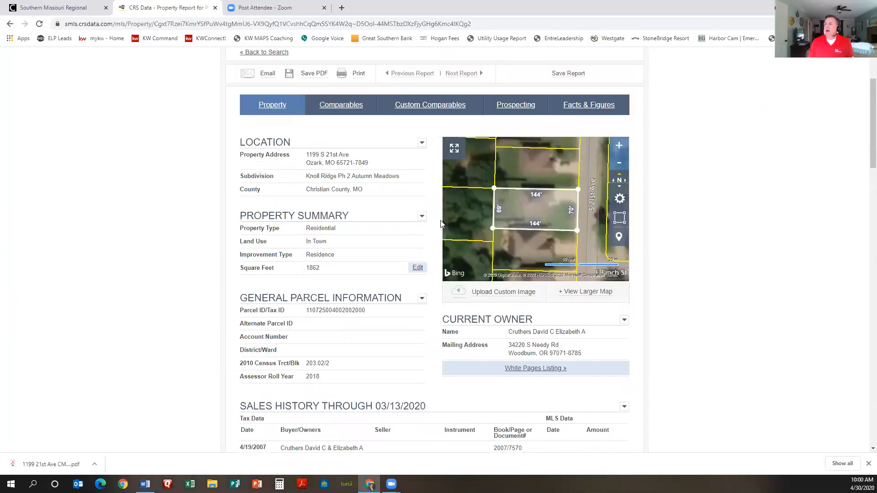
pyautogui.scroll(3, 441, 224)
pyautogui.scroll(-5, 386, 215)
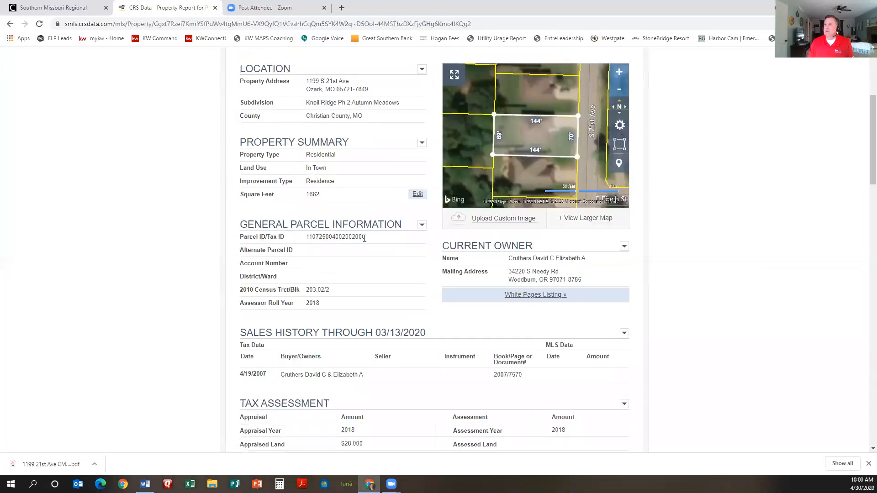
pyautogui.moveTo(365, 239); pyautogui.dragTo(302, 245)
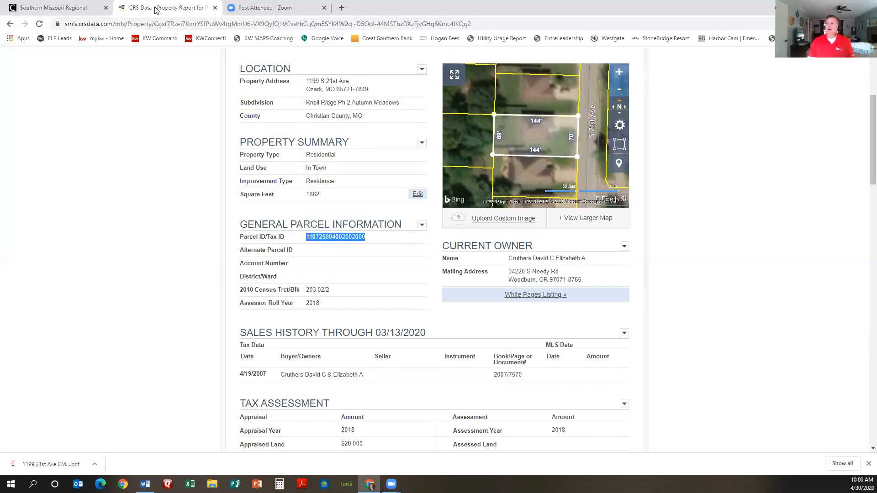
pyautogui.click(69, 7)
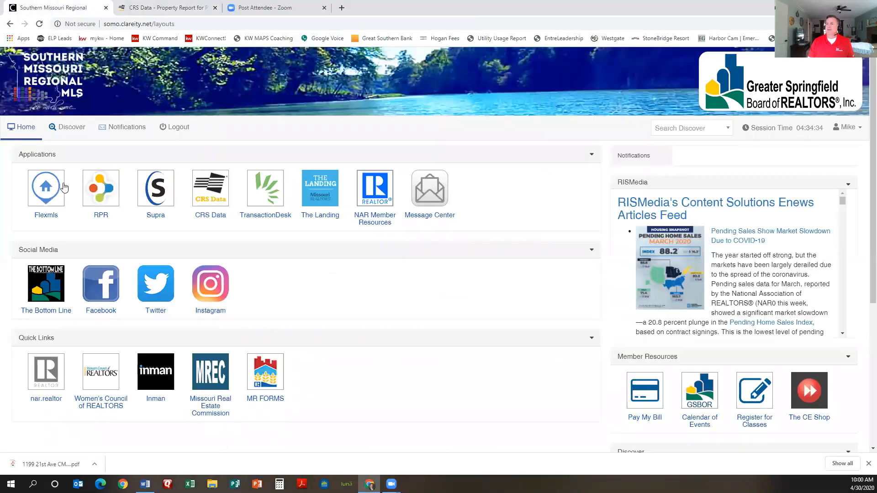
# Step: Launch Flexmls from the portal and open its main navigation menu
pyautogui.click(49, 187)
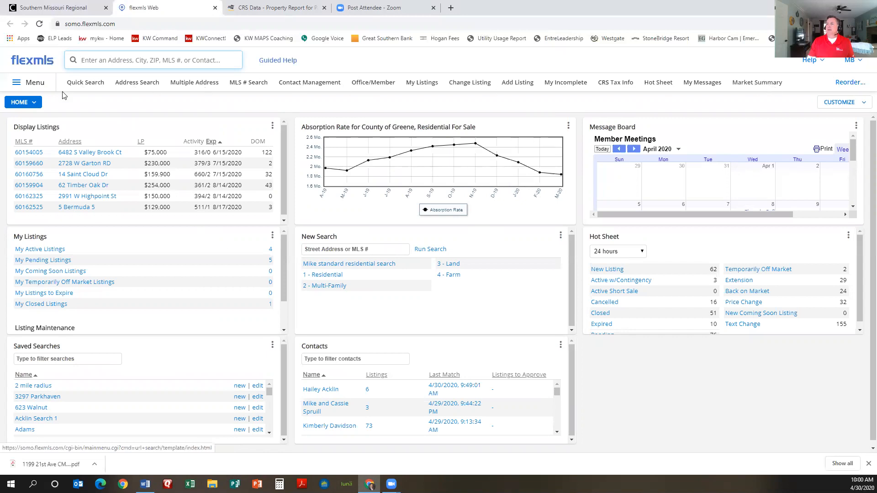
pyautogui.click(30, 86)
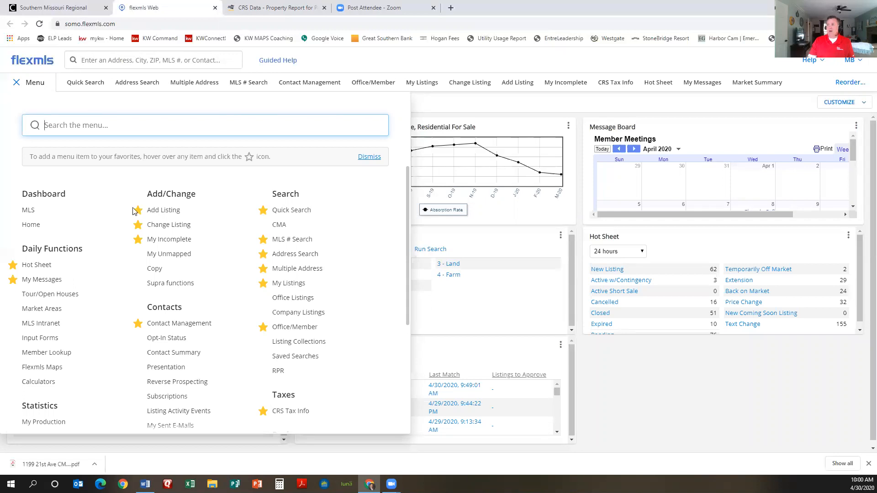
pyautogui.click(30, 85)
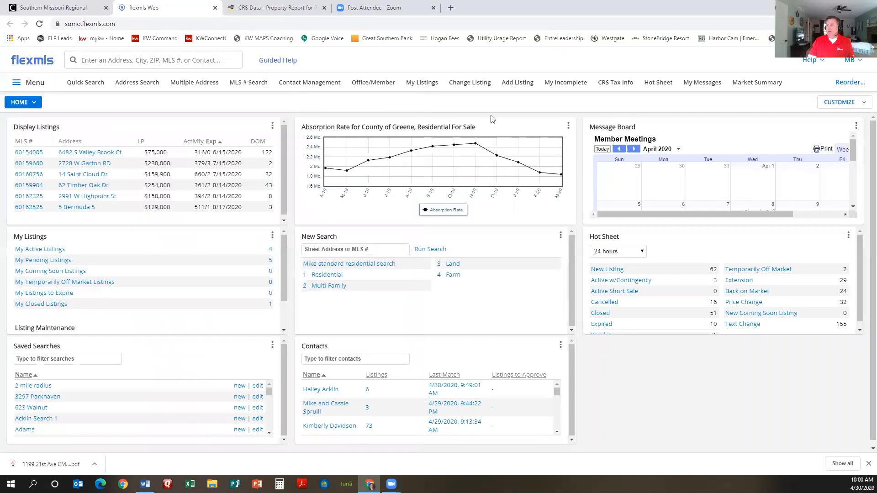
# Step: Start a new listing showing All Fields with Property Type Residential For Sale
pyautogui.click(522, 85)
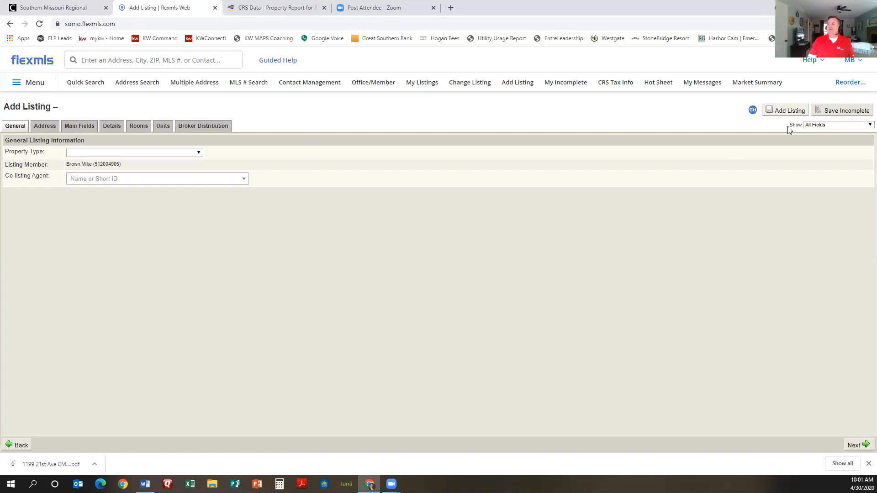
pyautogui.click(844, 125)
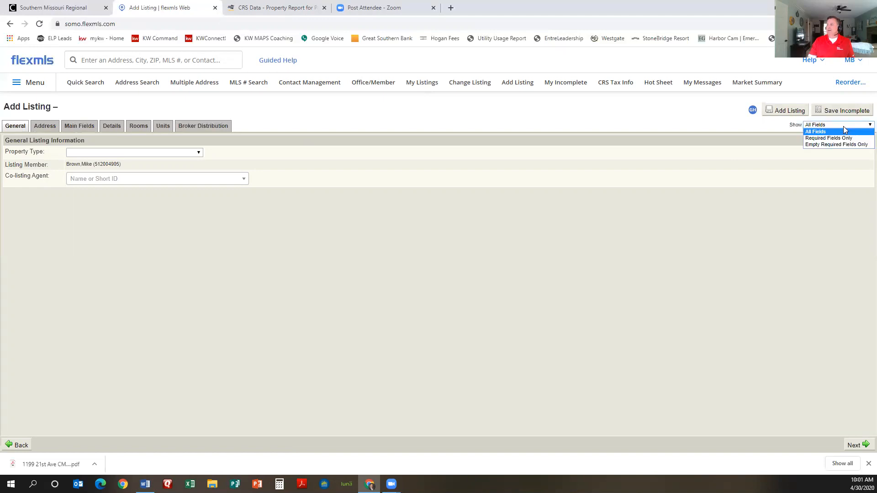
pyautogui.click(843, 130)
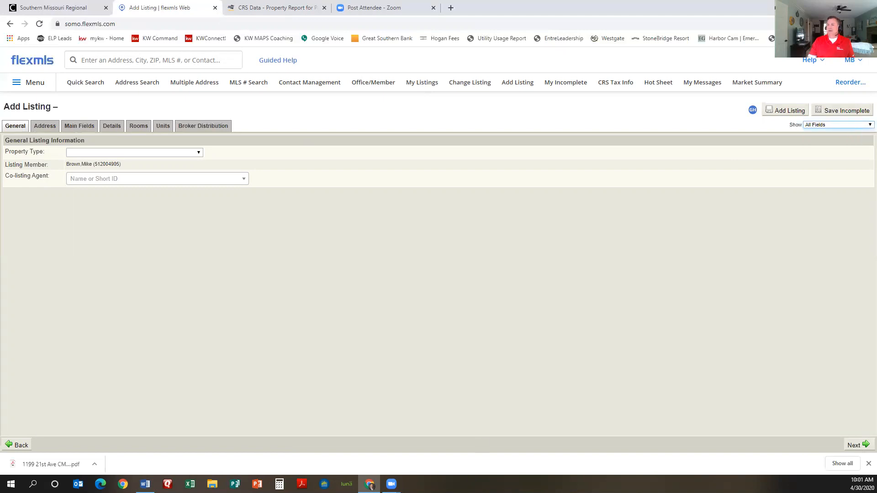
pyautogui.click(868, 464)
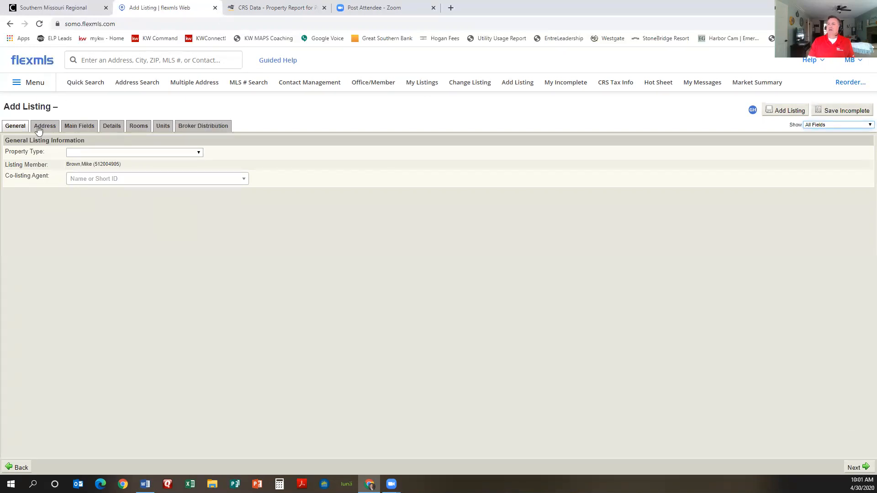
pyautogui.click(198, 153)
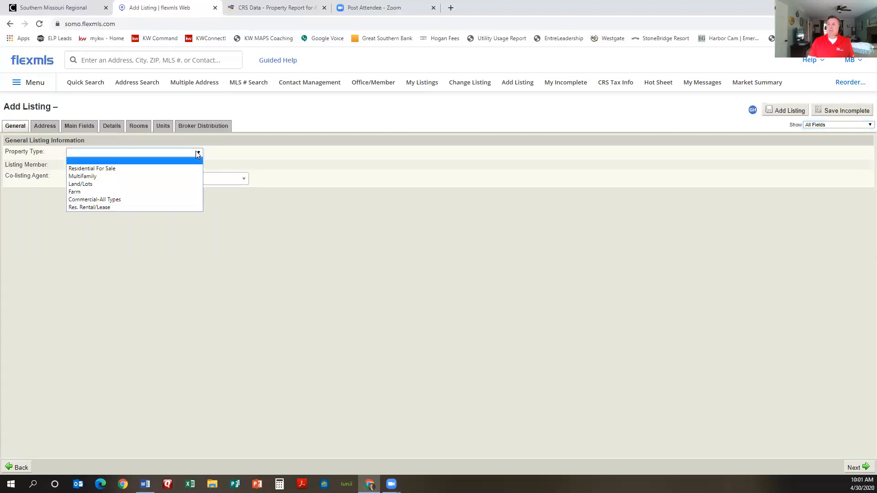
pyautogui.click(131, 175)
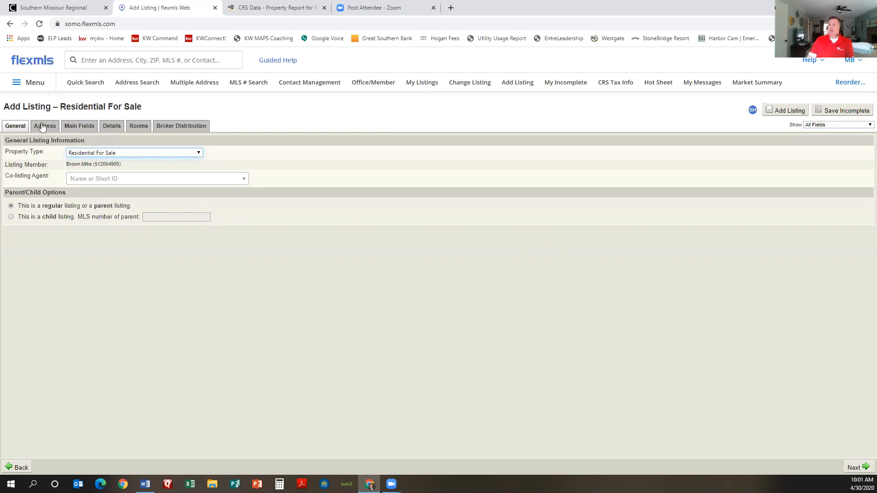
# Step: Move to the listing's address fields and set County to Christian
pyautogui.click(858, 465)
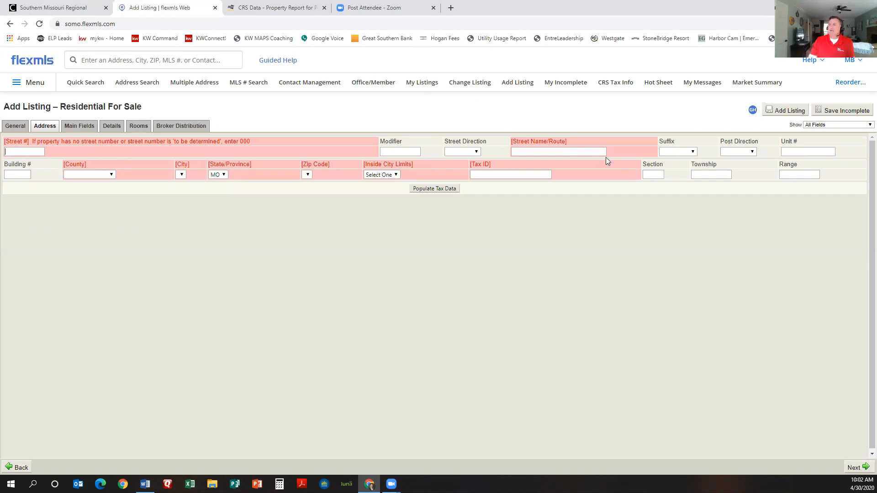
pyautogui.click(111, 175)
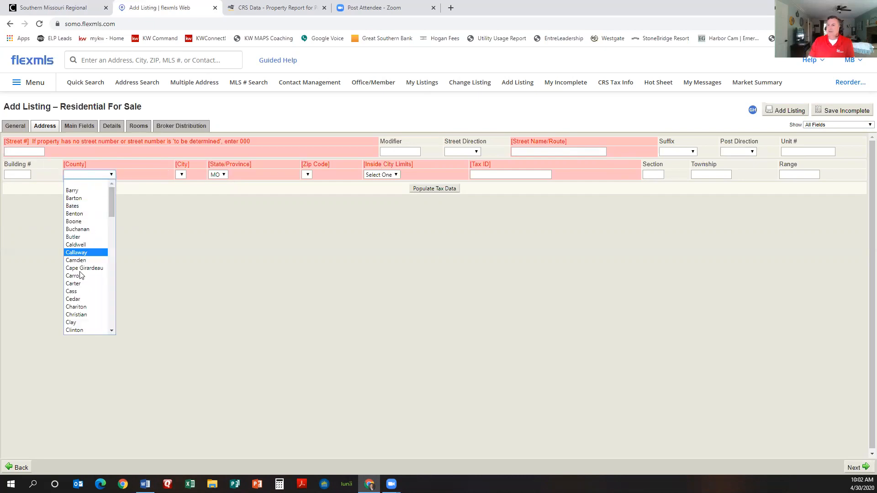
pyautogui.click(77, 313)
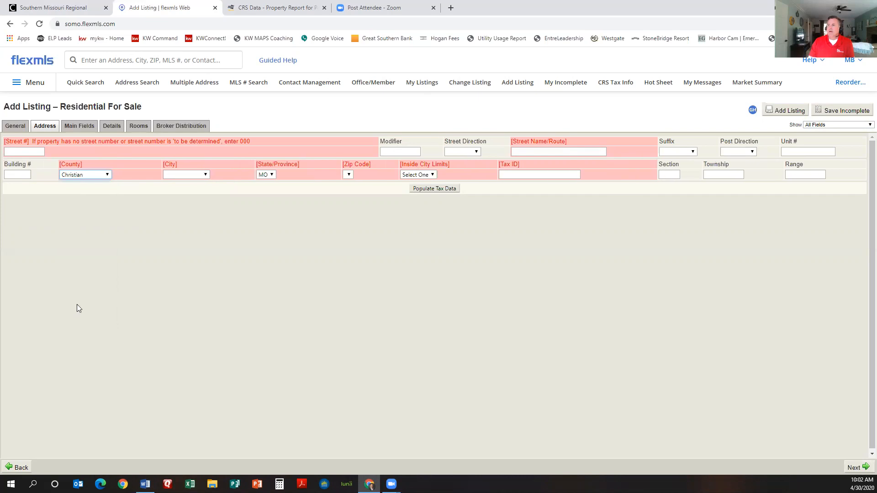
# Step: Paste the parcel number into Tax ID without its leading space and request tax data
pyautogui.click(527, 174)
pyautogui.hotkey('ctrl', 'v')
pyautogui.click(513, 175)
pyautogui.press('BackSpace')
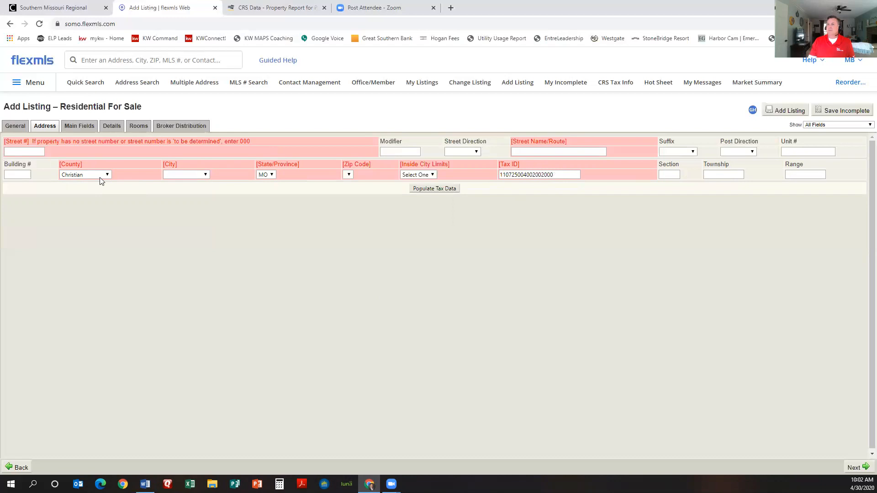
pyautogui.click(447, 191)
# Step: Reselect the Parcel ID number in the CRS Data report and head back toward the listing
pyautogui.hotkey('ctrl', 'Tab')
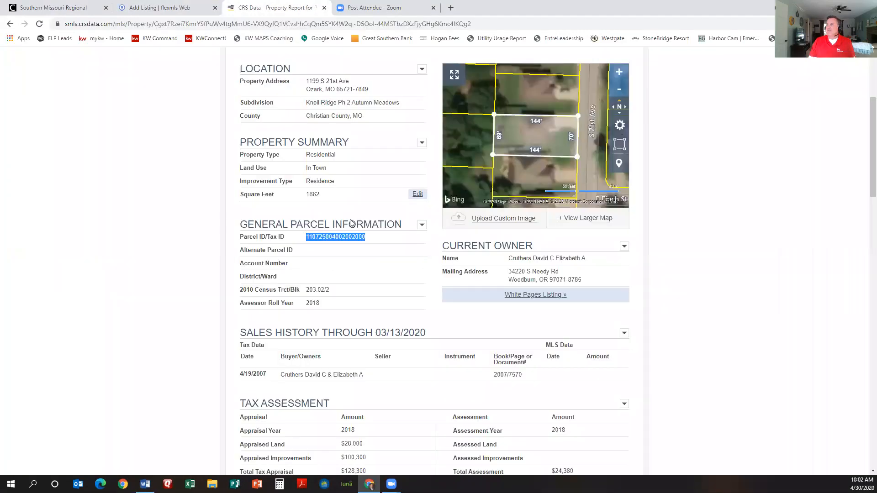
pyautogui.click(370, 256)
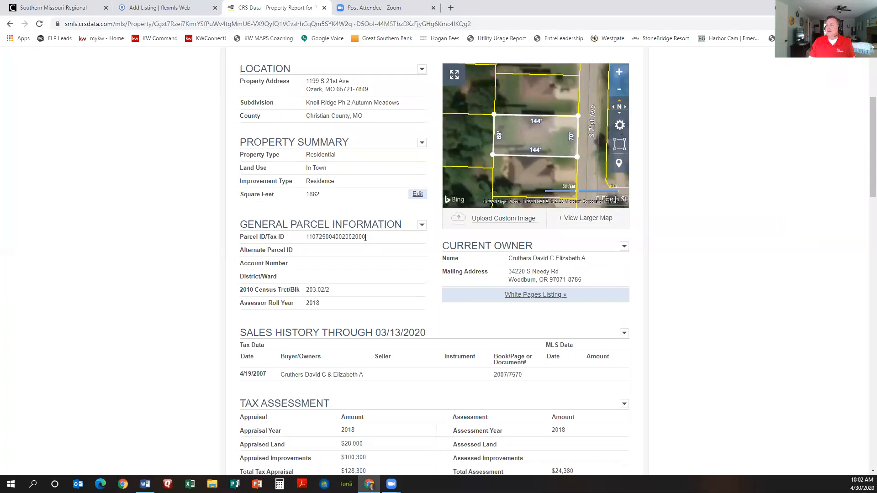
pyautogui.moveTo(365, 236); pyautogui.dragTo(305, 237)
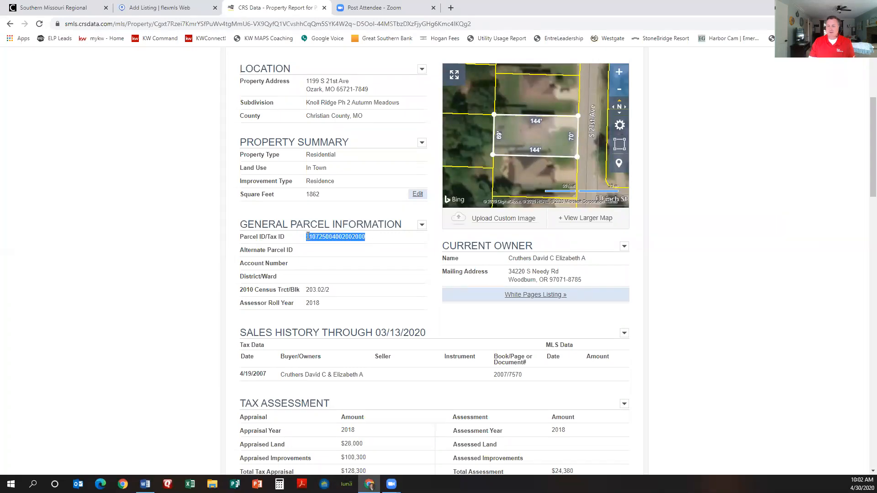
pyautogui.click(75, 10)
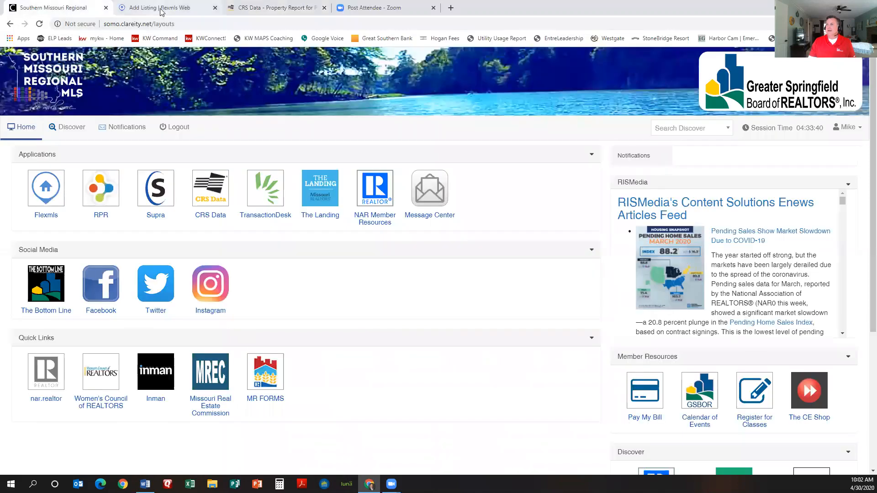
pyautogui.click(160, 13)
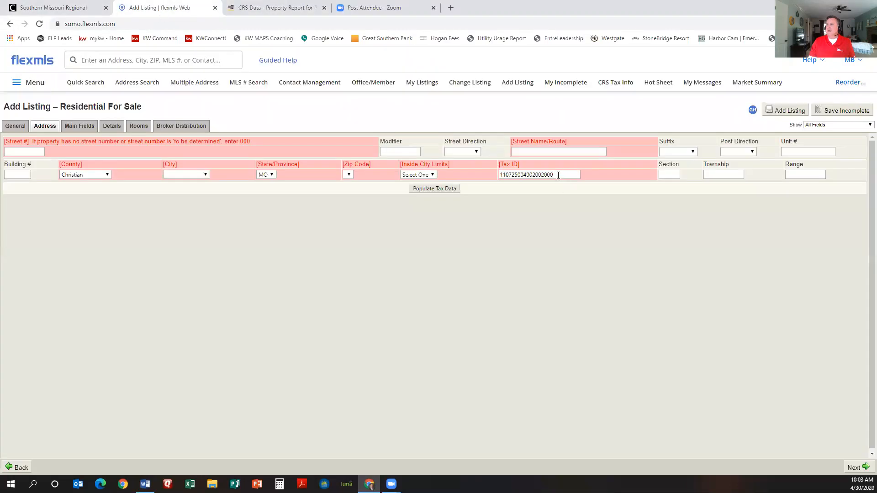
# Step: Replace the Tax ID with the recopied parcel number, then check the CRS report and portal
pyautogui.doubleClick(527, 171)
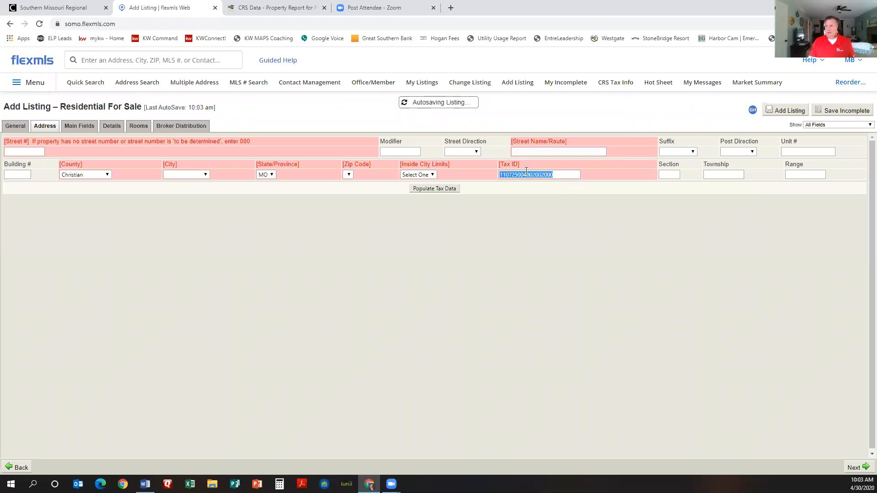
pyautogui.hotkey('ctrl', 'v')
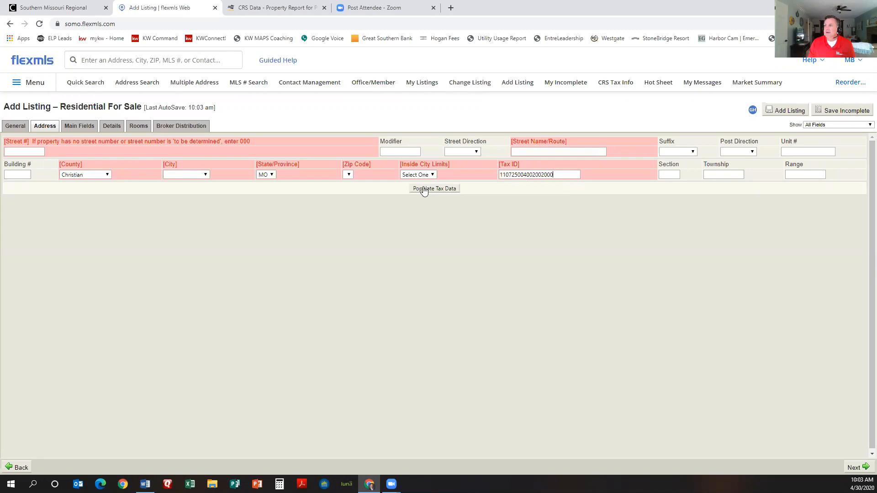
pyautogui.click(269, 8)
pyautogui.scroll(4, 364, 254)
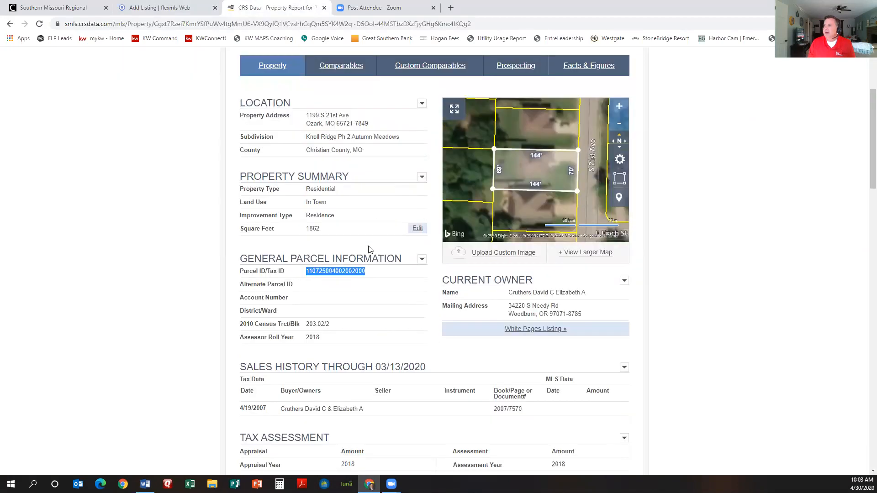
pyautogui.scroll(-2, 364, 297)
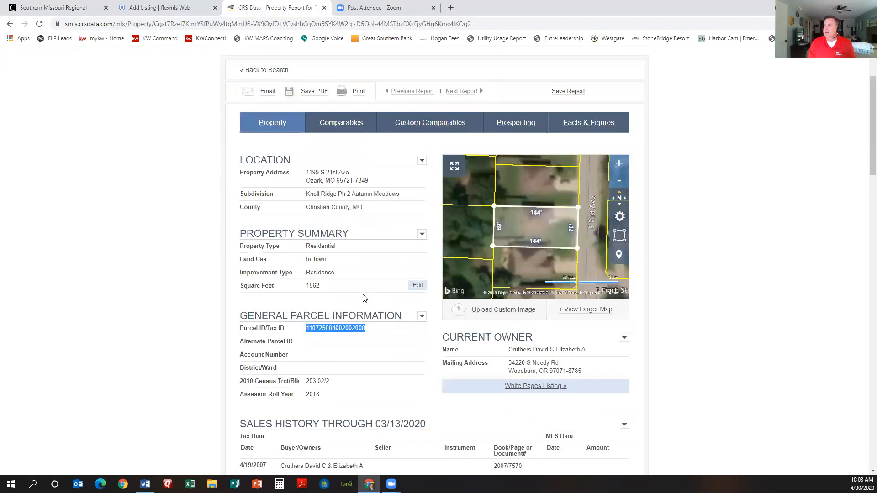
pyautogui.click(39, 10)
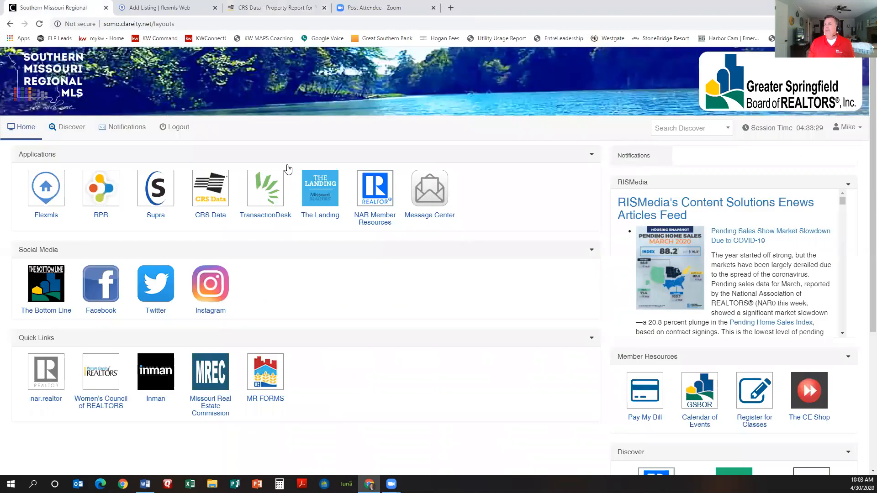
# Step: Retry tax data, then enter the street number and name, Avenue suffix and city Ozark
pyautogui.click(176, 9)
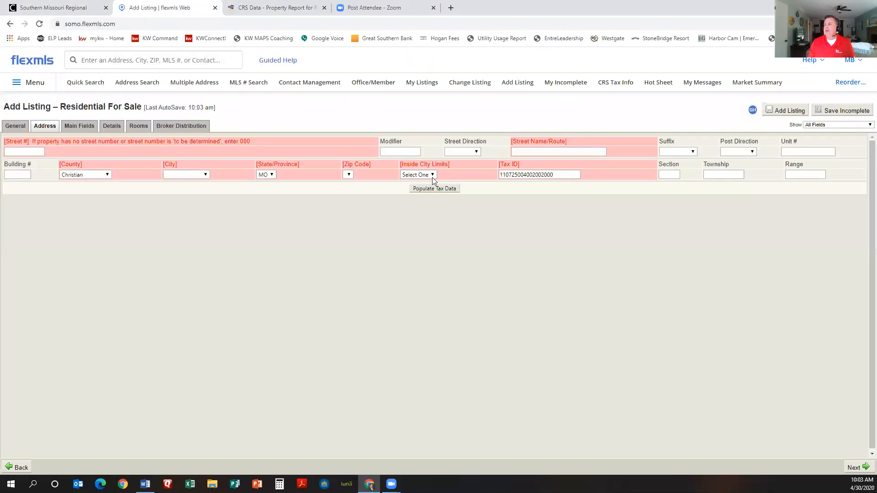
pyautogui.click(435, 189)
pyautogui.click(23, 153)
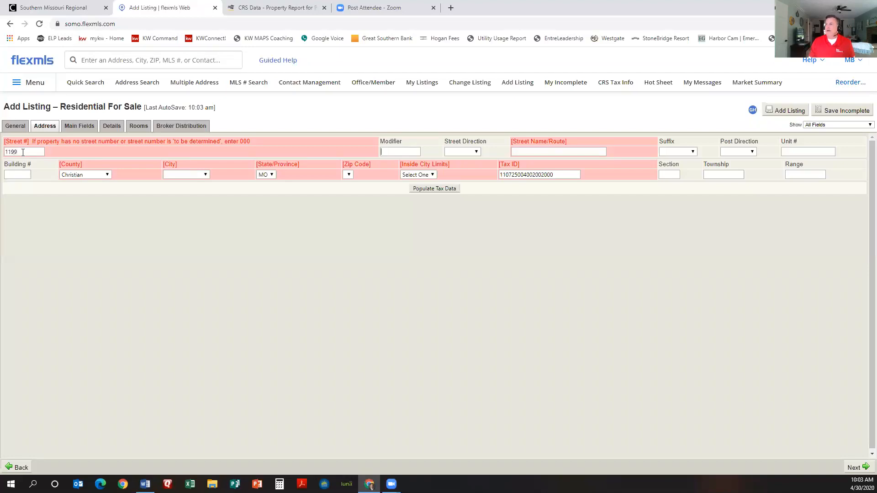
pyautogui.press('Tab')
pyautogui.press('Tab')
pyautogui.press('Tab')
pyautogui.press('Tab')
pyautogui.press('Tab')
pyautogui.press('Tab')
pyautogui.press('Tab')
pyautogui.press('Tab')
pyautogui.press('Tab')
pyautogui.press('Tab')
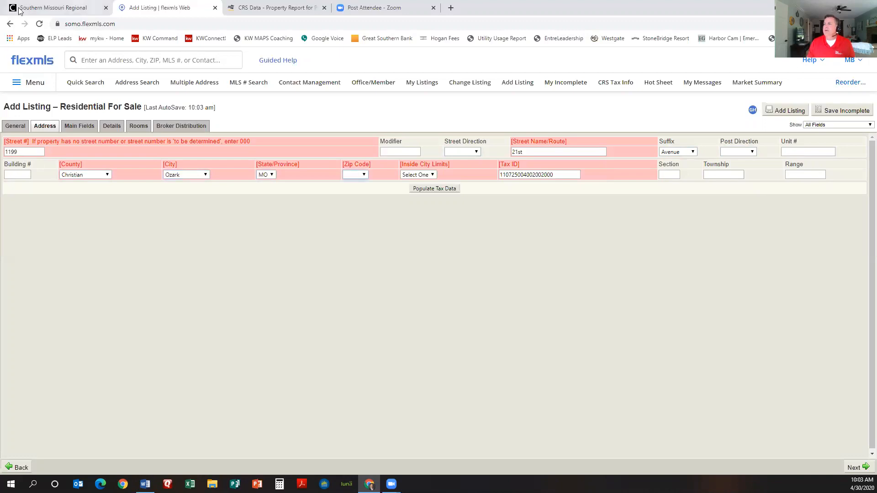
# Step: Select the ZIP code in the CRS Data report's property address and return to the listing
pyautogui.click(315, 9)
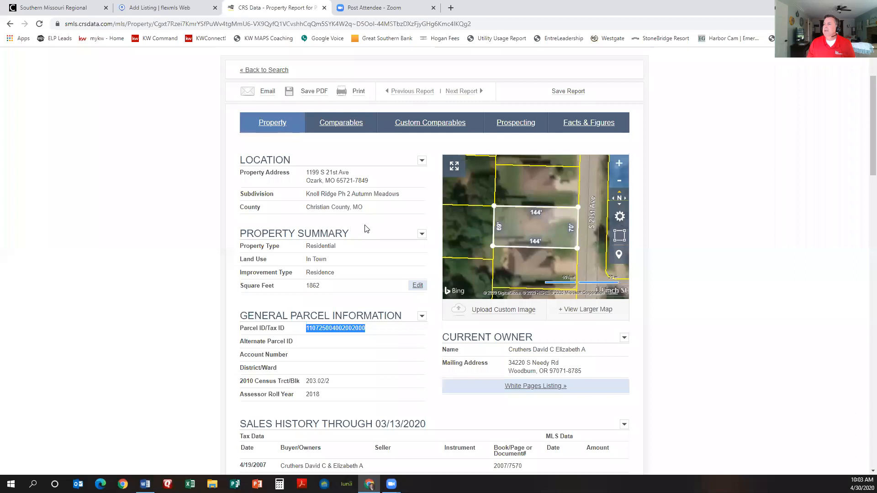
pyautogui.click(367, 179)
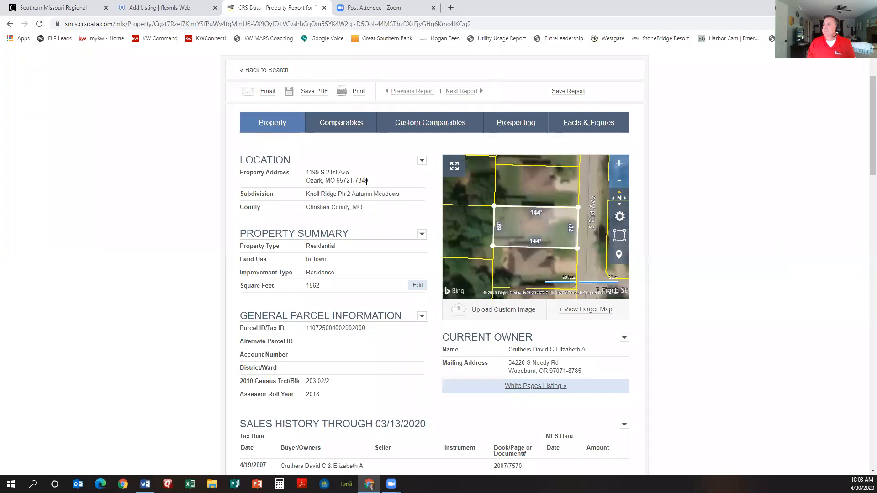
pyautogui.moveTo(368, 180); pyautogui.dragTo(338, 181)
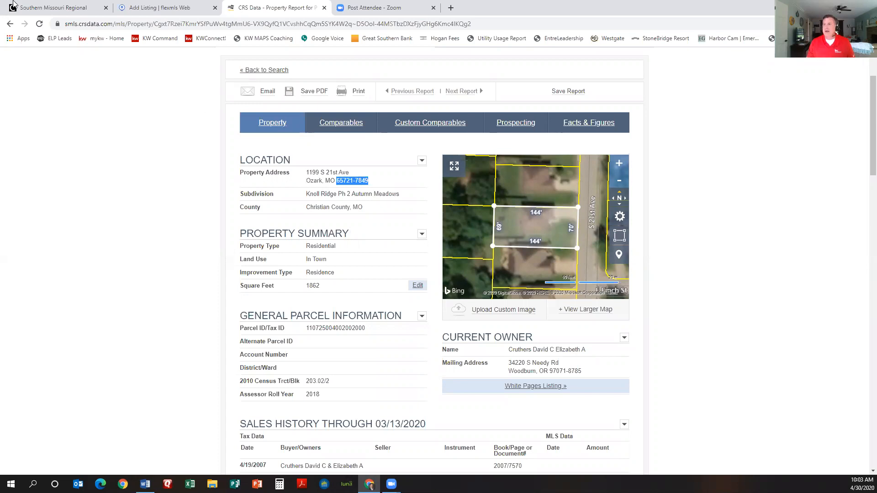
pyautogui.click(62, 11)
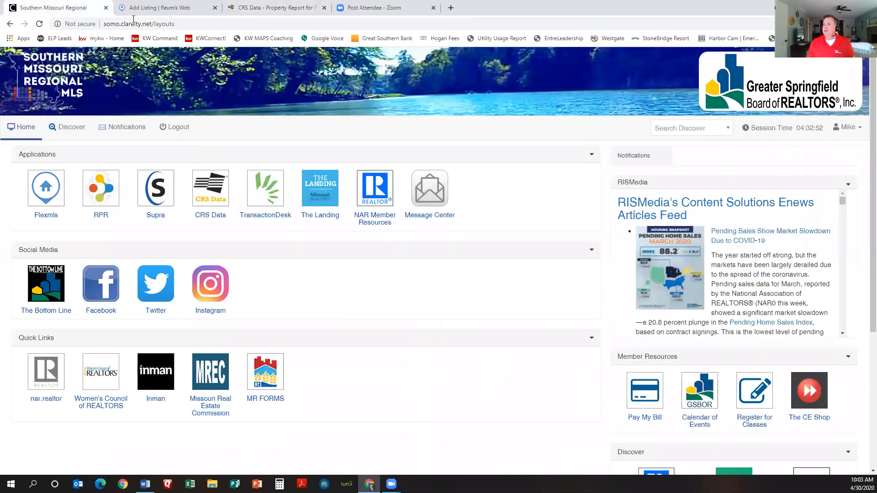
pyautogui.click(165, 10)
# Step: Set Zip Code to 65721 and Inside City Limits to No
pyautogui.click(352, 175)
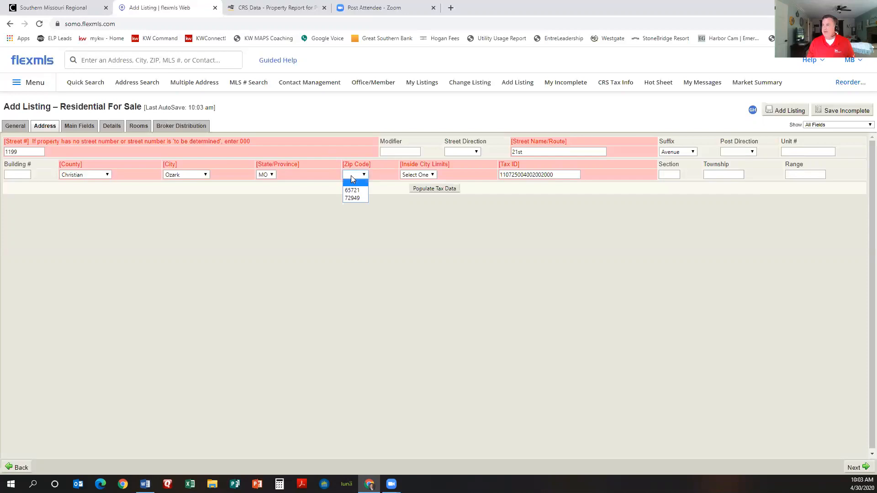
pyautogui.click(220, 13)
pyautogui.hotkey('ctrl', '1')
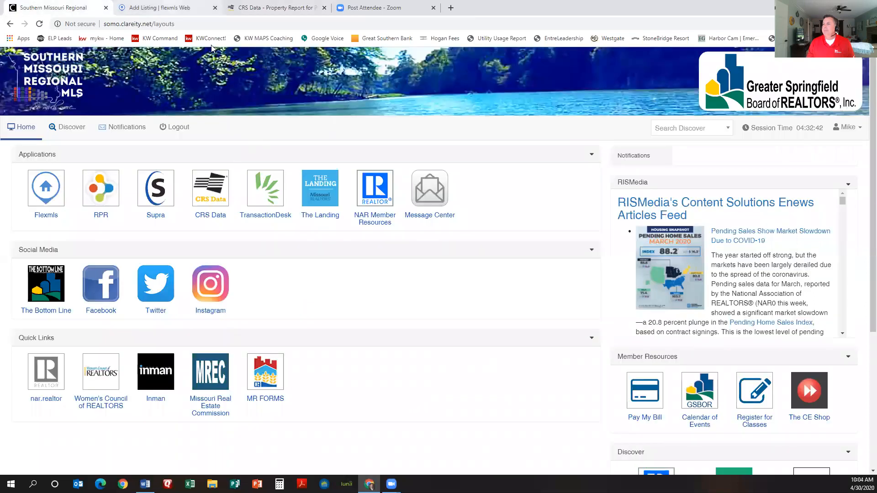
pyautogui.click(172, 6)
pyautogui.click(354, 175)
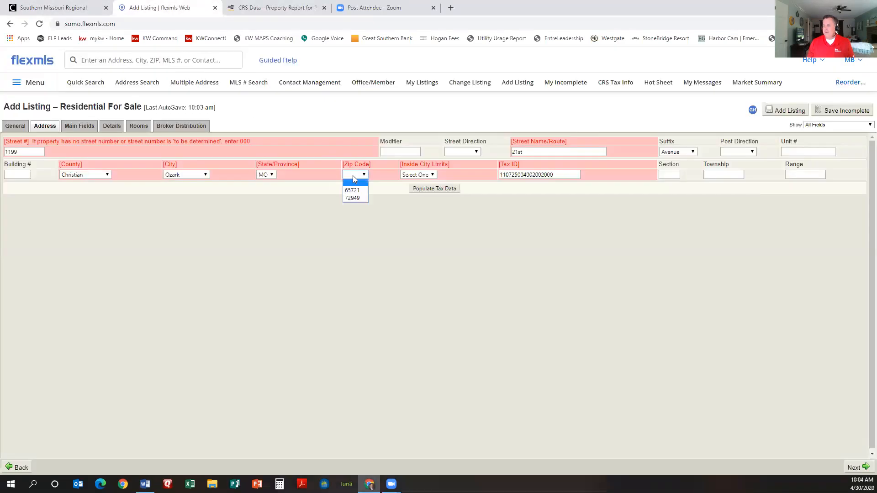
pyautogui.click(430, 176)
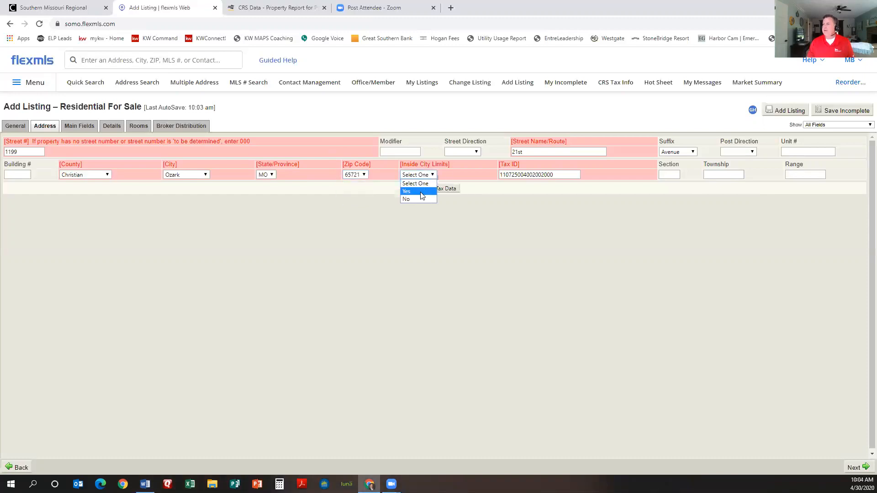
pyautogui.click(422, 199)
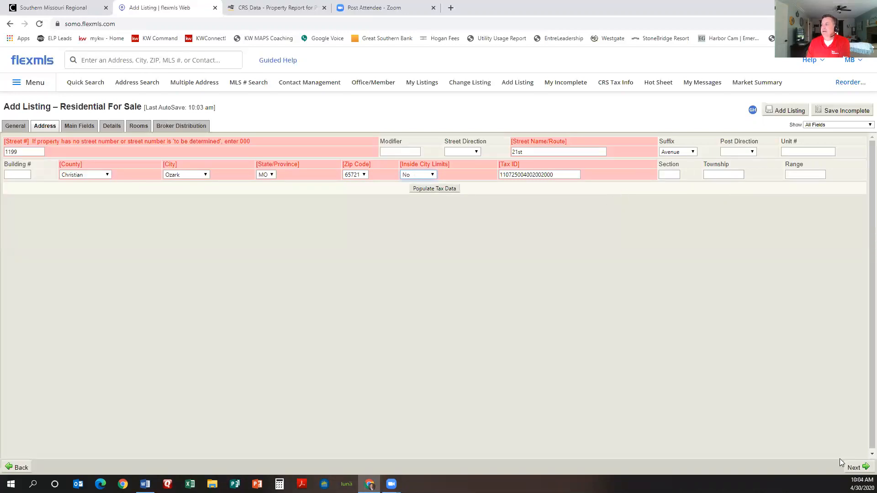
# Step: Pin the property on the satellite map and accept the geocoded address
pyautogui.click(862, 467)
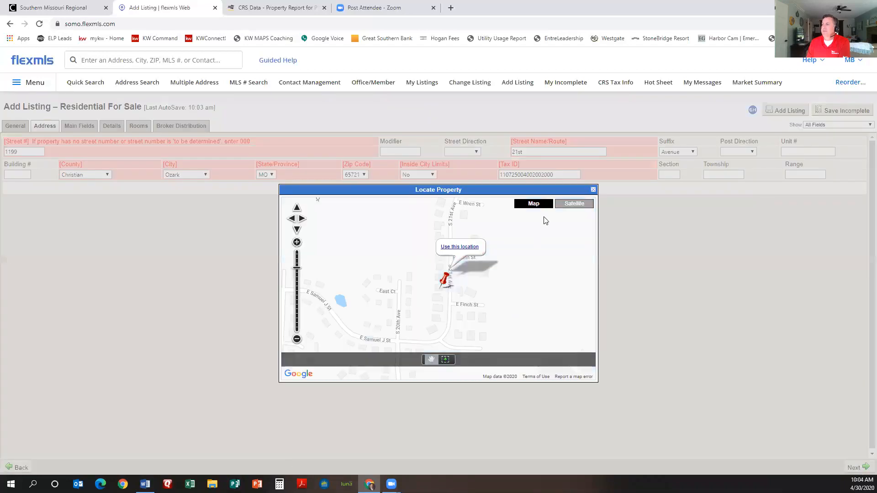
pyautogui.click(572, 208)
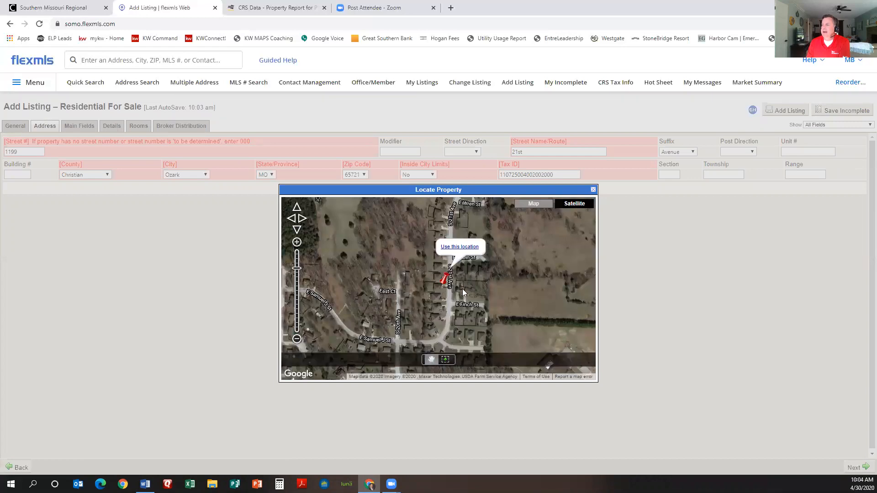
pyautogui.scroll(1, 463, 289)
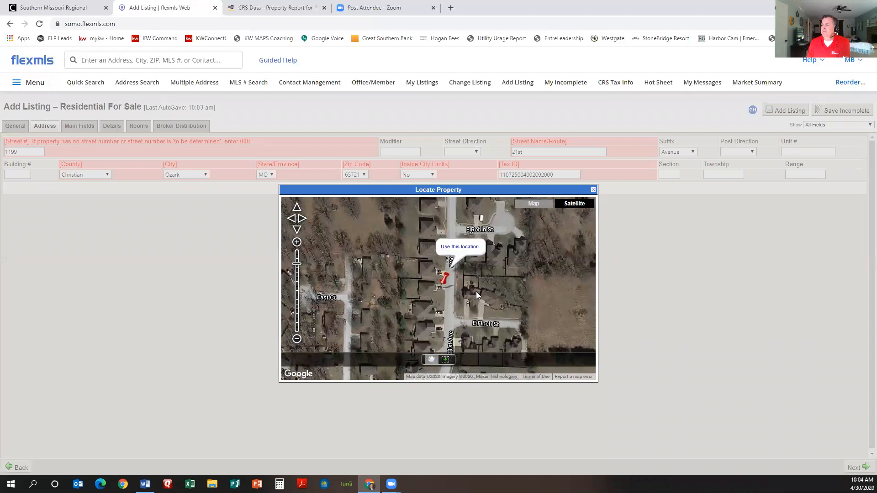
pyautogui.moveTo(477, 291); pyautogui.dragTo(474, 291)
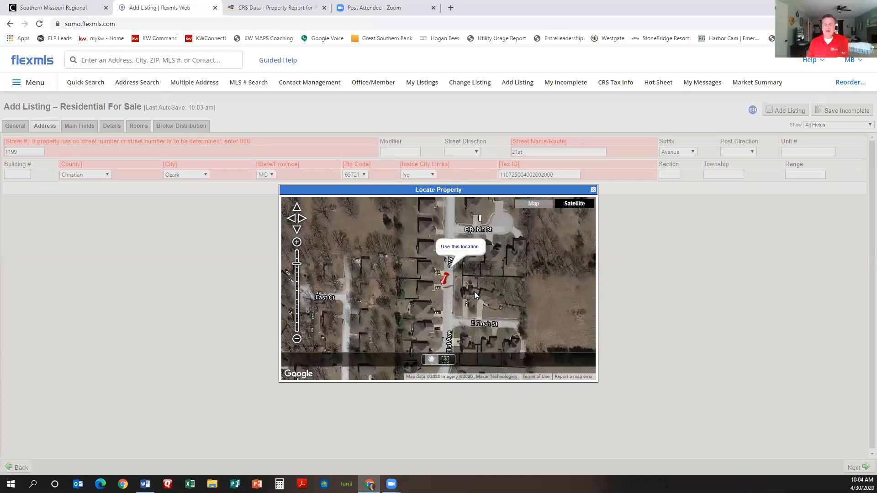
pyautogui.click(460, 248)
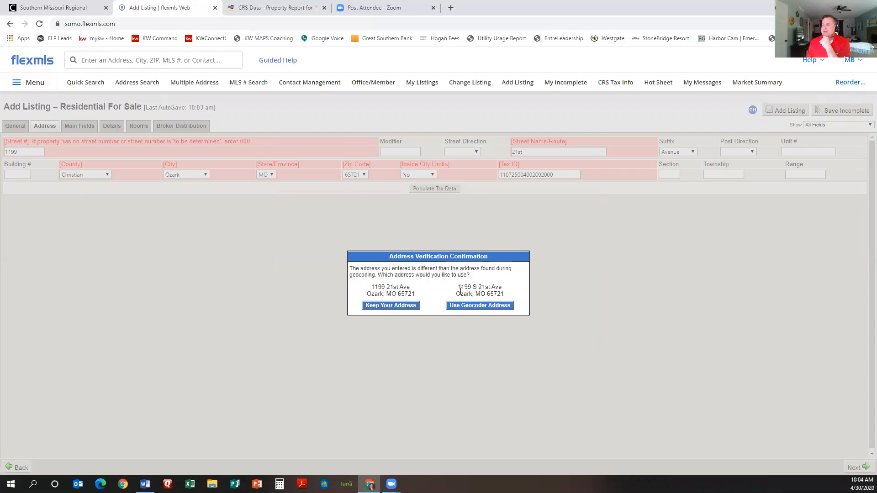
pyautogui.click(474, 306)
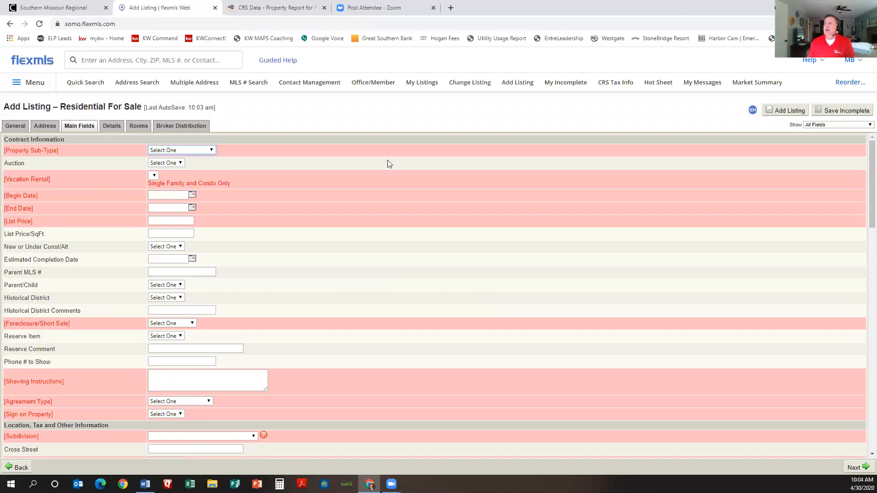
# Step: Set Property Sub-Type to Single Family and Vacation Rental to No
pyautogui.scroll(-20, 438, 277)
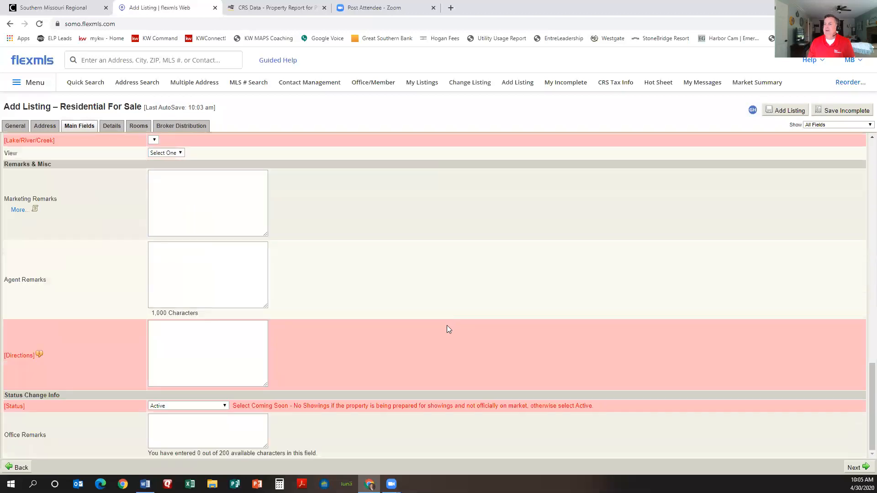
pyautogui.scroll(20, 438, 274)
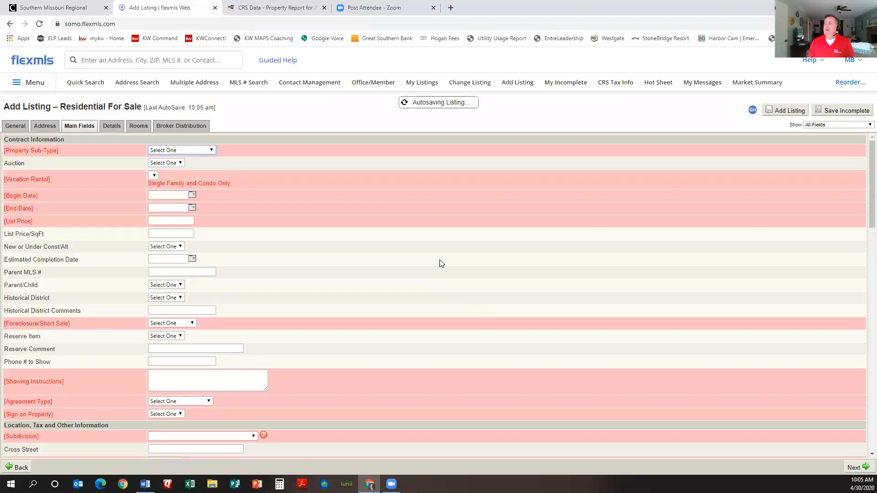
pyautogui.click(212, 151)
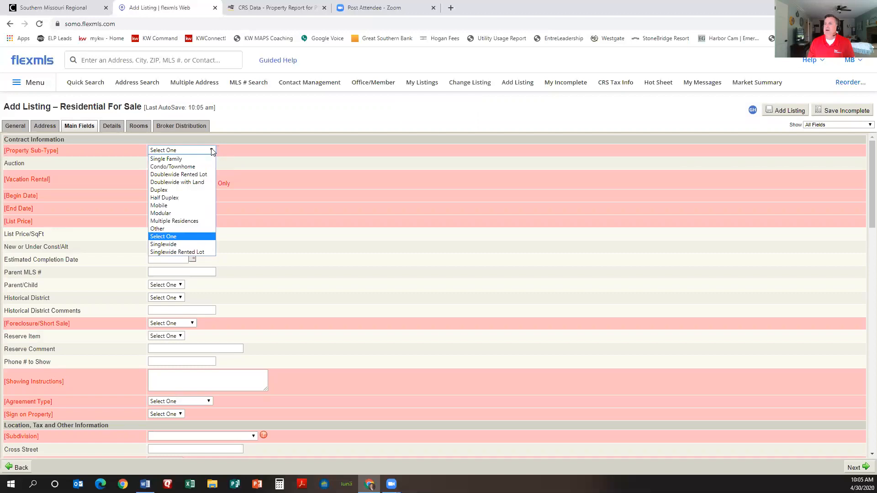
pyautogui.click(191, 162)
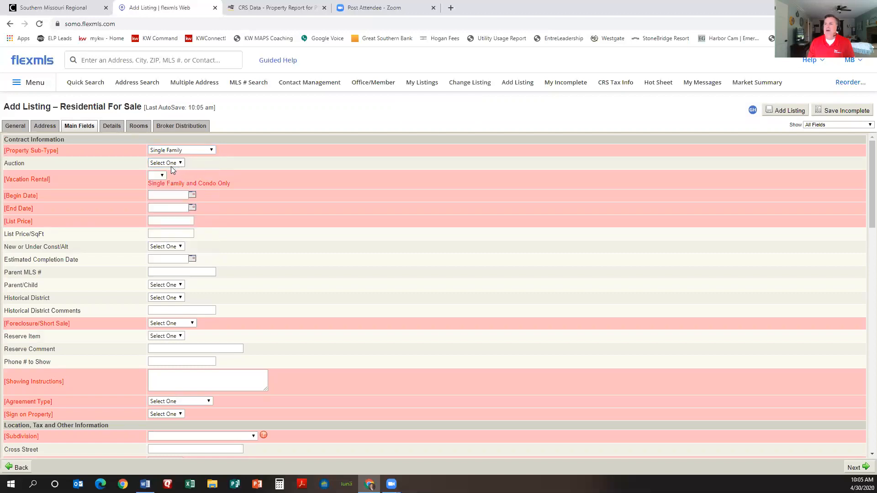
pyautogui.click(161, 176)
pyautogui.click(156, 192)
# Step: Pick August 14, 2020 as the listing End Date from the calendar
pyautogui.click(192, 208)
pyautogui.click(203, 218)
pyautogui.click(204, 218)
pyautogui.click(204, 217)
pyautogui.click(203, 218)
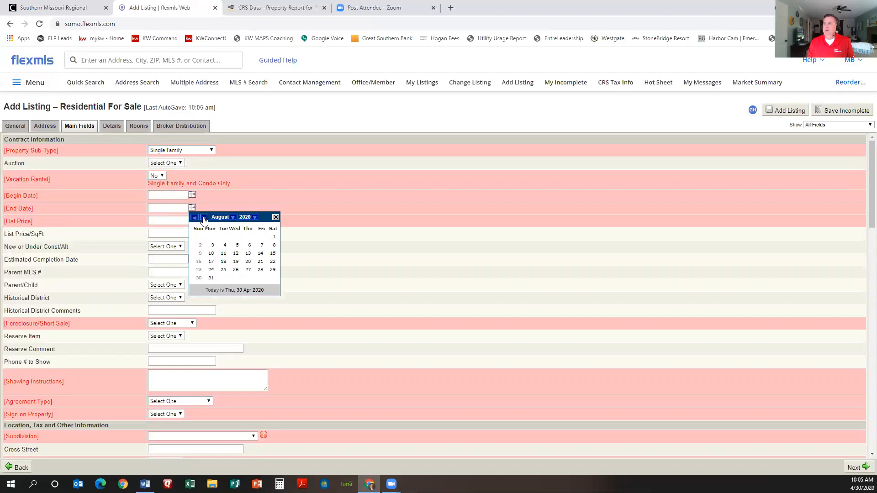
pyautogui.click(260, 253)
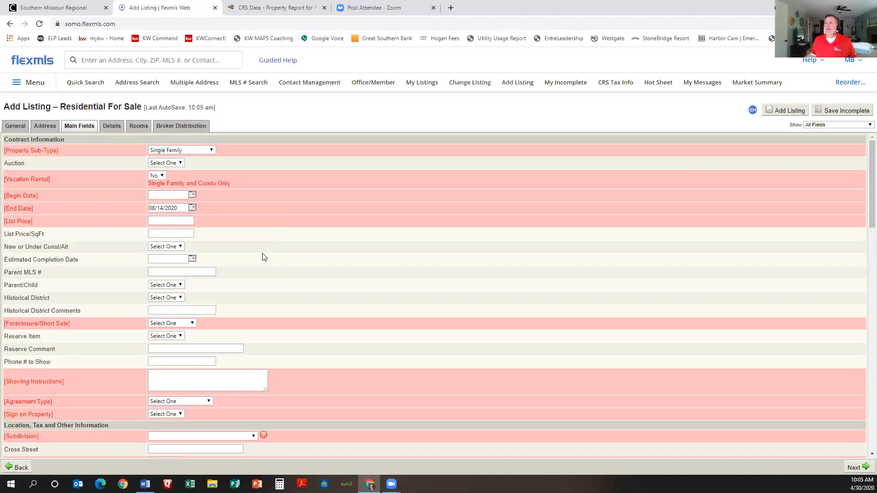
# Step: Enter List Price 175000, Foreclosure/Short Sale No, and Showing Instructions 'VLB'
pyautogui.click(186, 220)
pyautogui.write('175000')
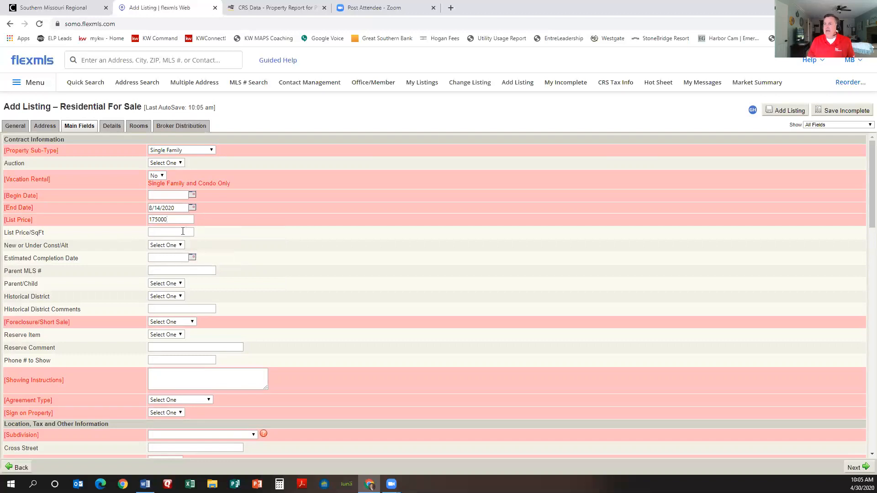
pyautogui.click(177, 232)
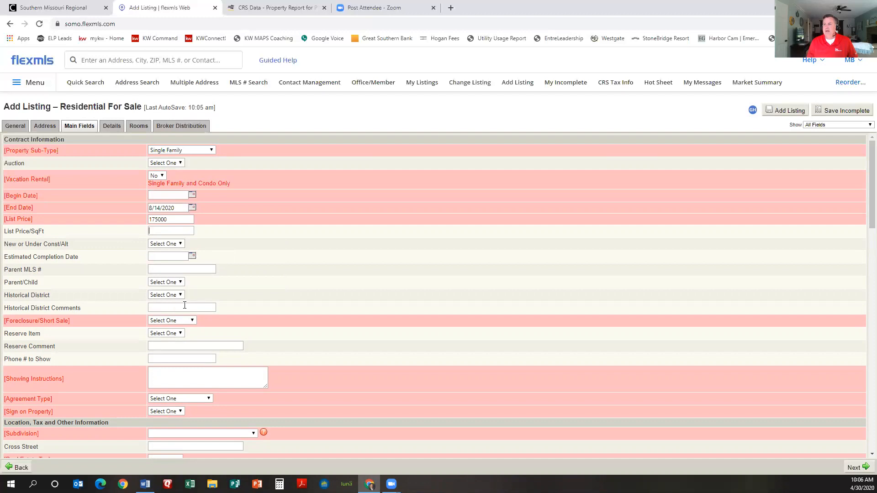
pyautogui.scroll(-1, 204, 305)
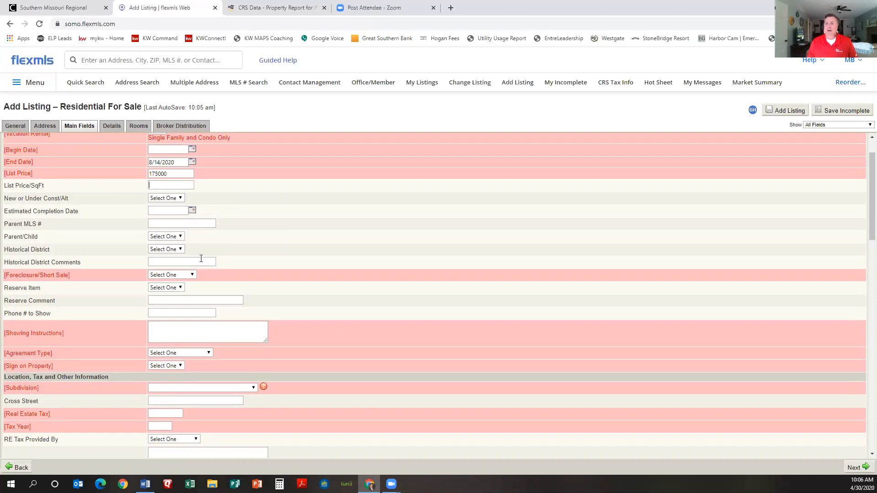
pyautogui.click(192, 273)
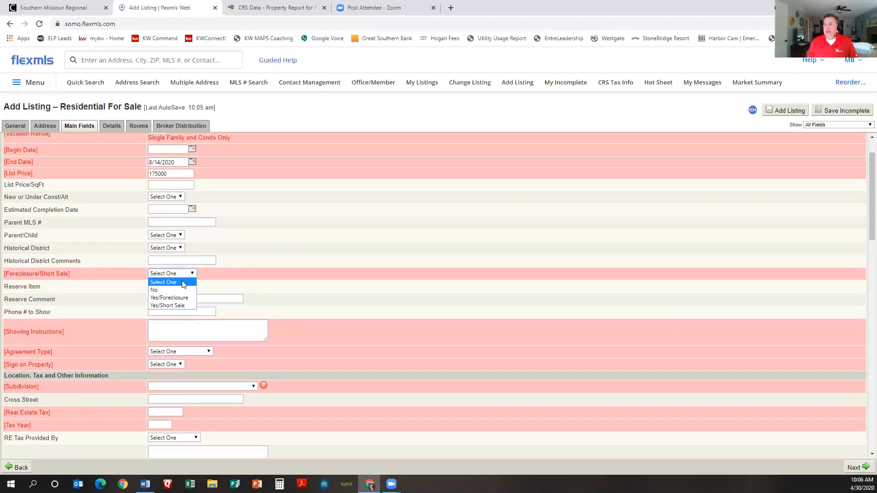
pyautogui.click(178, 291)
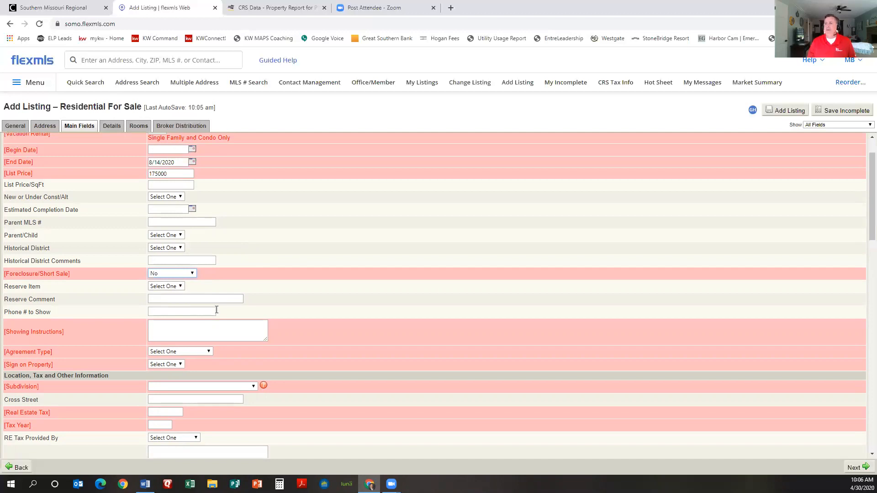
pyautogui.scroll(-1, 199, 302)
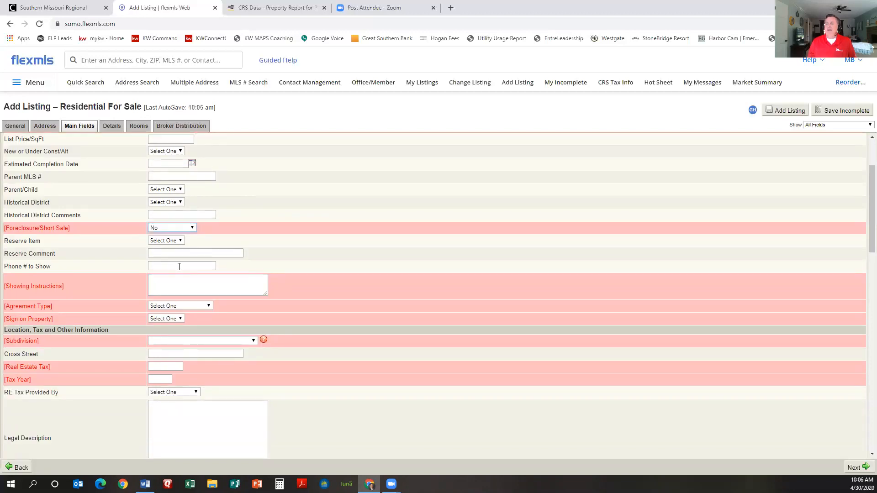
pyautogui.click(198, 285)
pyautogui.write('VLB')
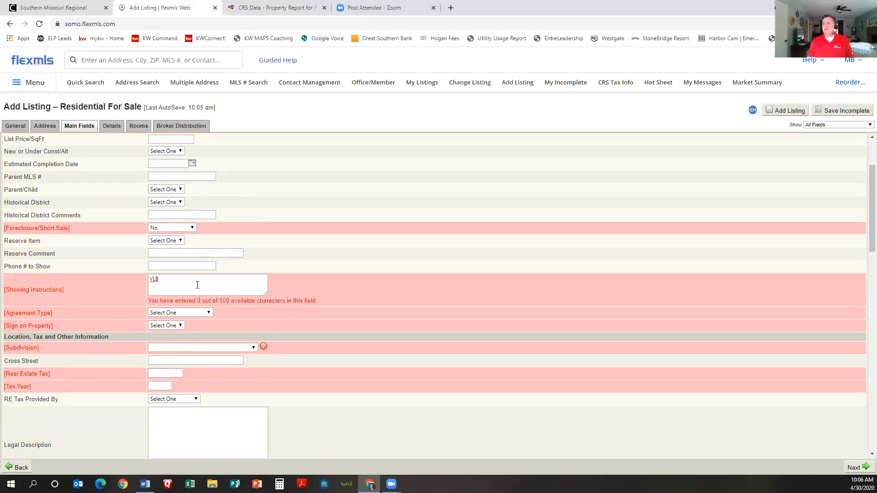
# Step: Set Agreement Type to Exclusive Right To Sell and Sign on Property to Yes
pyautogui.scroll(-1, 197, 285)
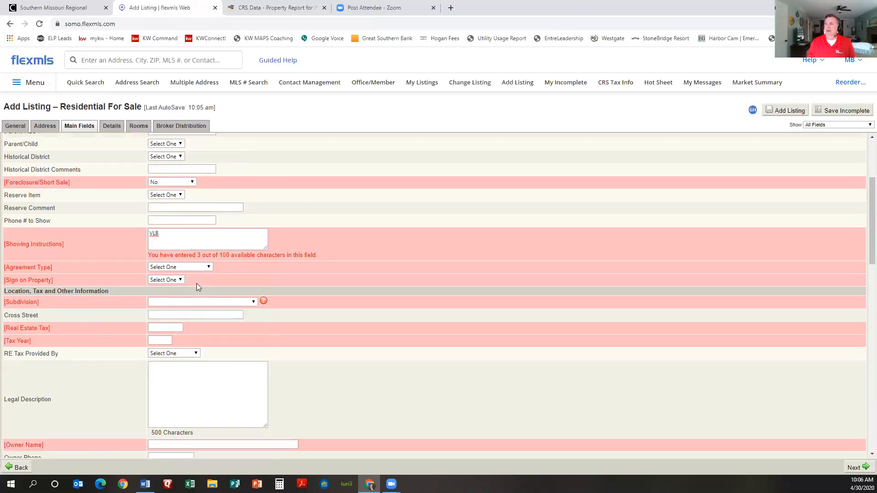
pyautogui.click(208, 267)
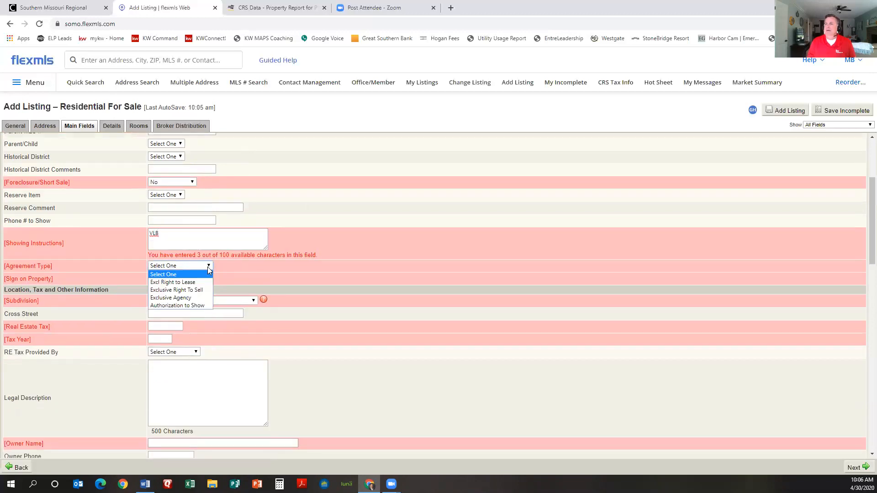
pyautogui.click(192, 290)
pyautogui.click(208, 266)
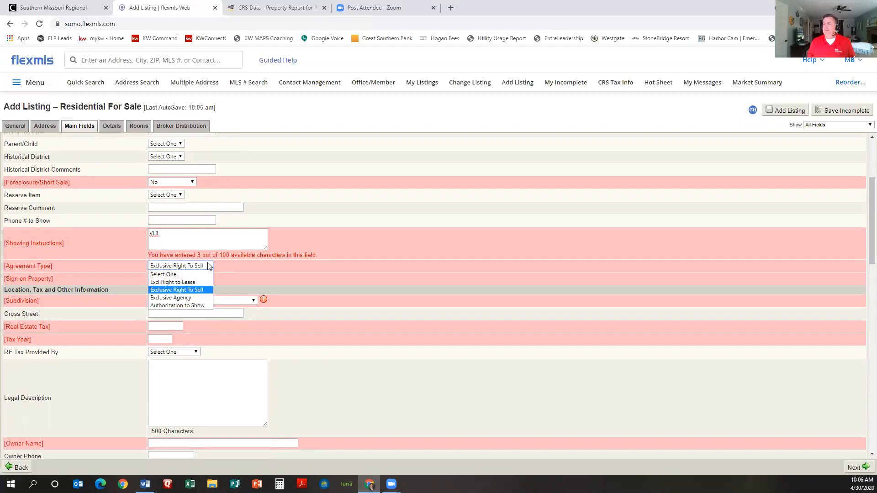
pyautogui.click(208, 266)
pyautogui.click(208, 265)
pyautogui.click(208, 266)
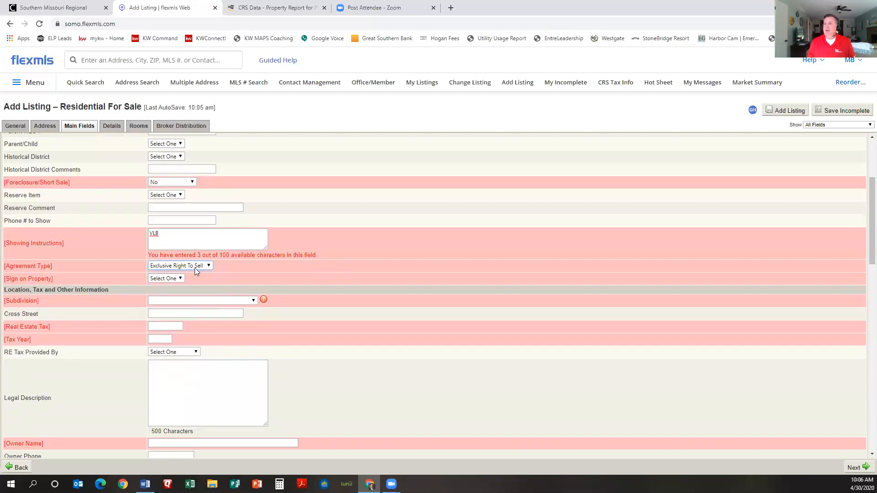
pyautogui.click(182, 279)
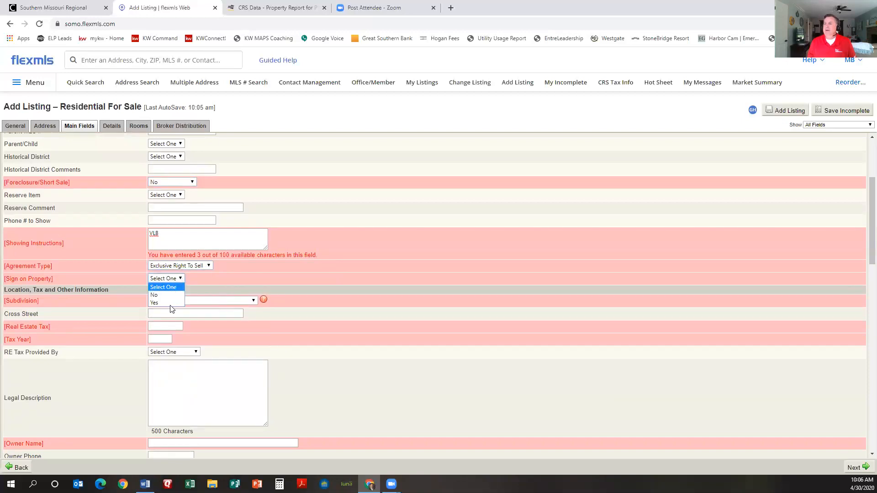
pyautogui.click(171, 303)
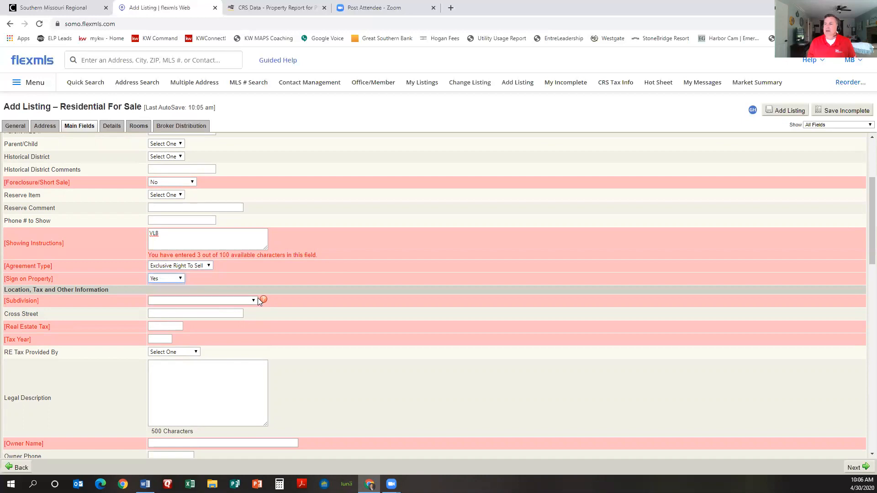
pyautogui.click(252, 302)
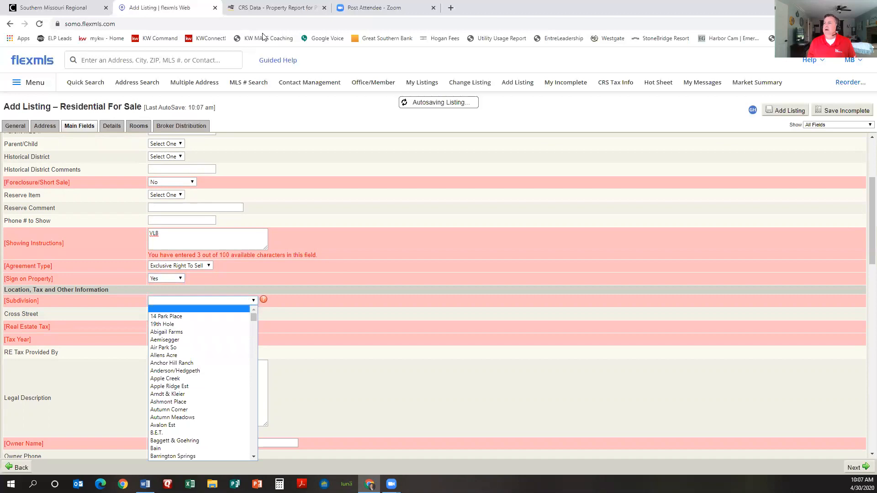
# Step: Confirm the subdivision in CRS Data and select Knoll Ridge, then view the tax history
pyautogui.click(274, 8)
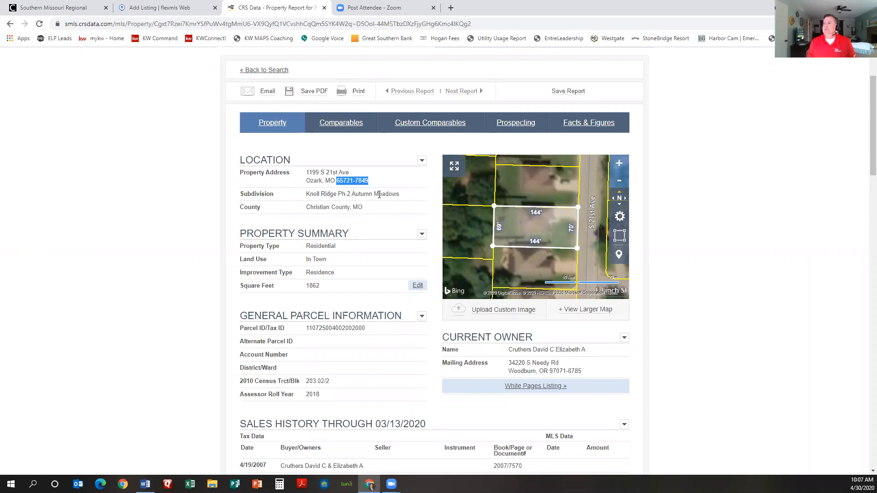
pyautogui.click(170, 8)
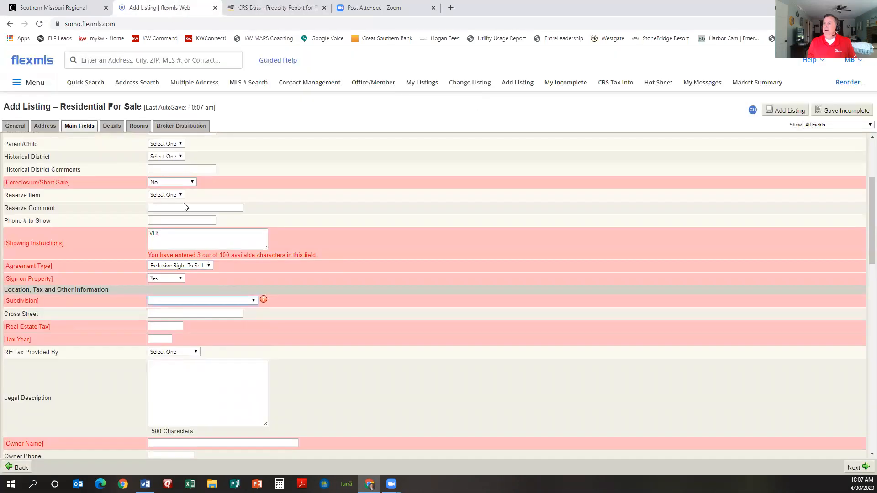
pyautogui.click(189, 301)
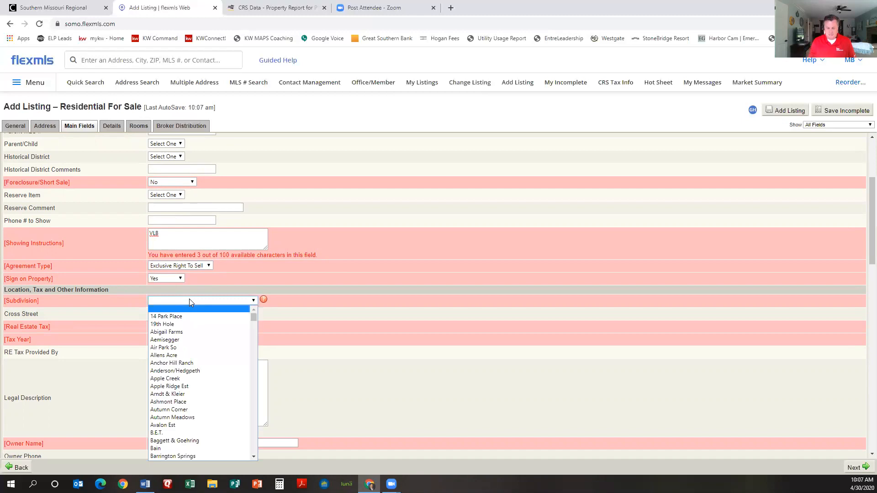
pyautogui.write('kn')
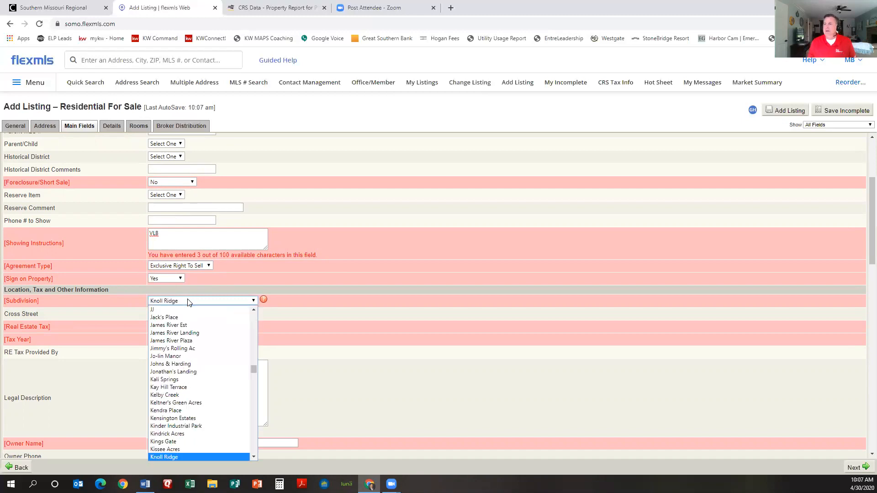
pyautogui.click(171, 302)
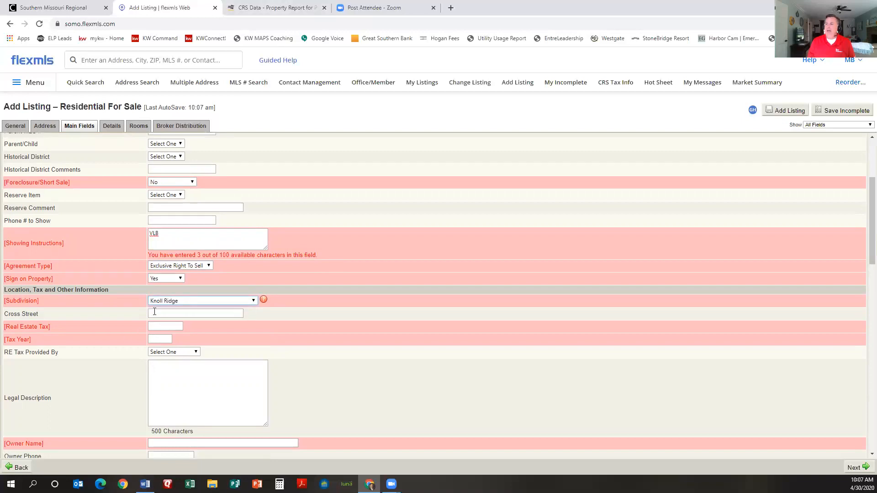
pyautogui.click(274, 7)
pyautogui.scroll(-8, 423, 263)
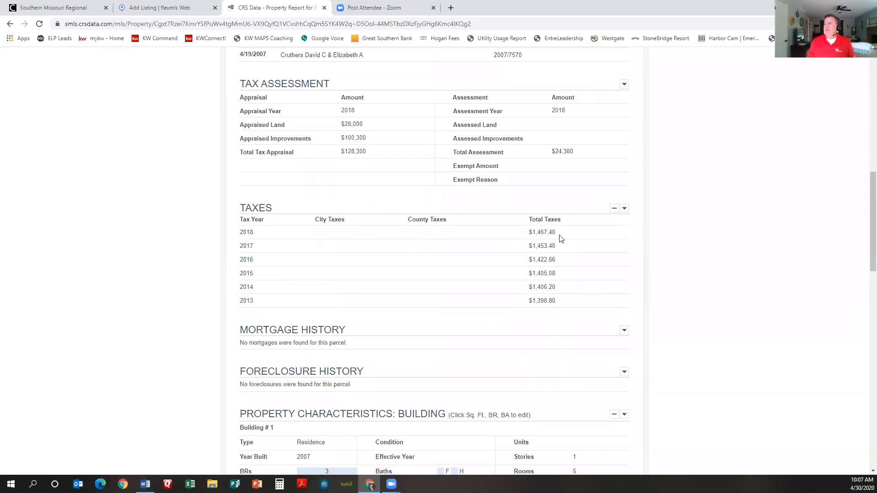
# Step: Enter the real estate tax amount from the report and Tax Year 2018
pyautogui.click(176, 8)
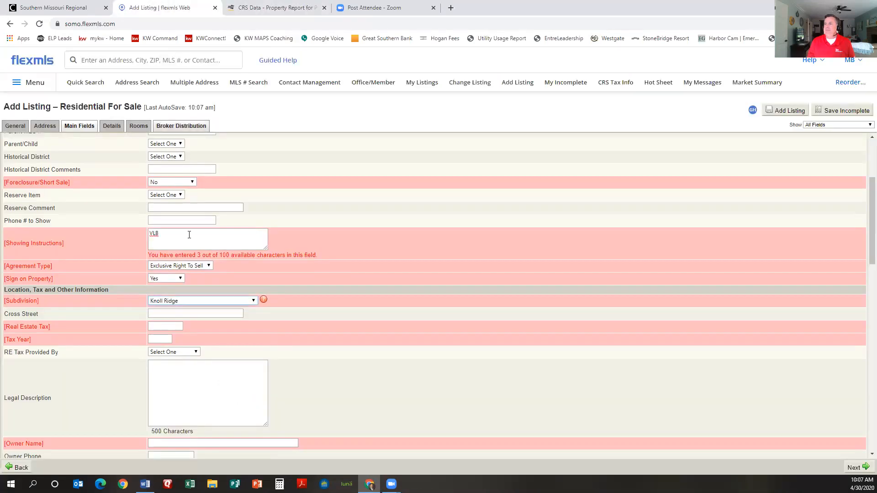
pyautogui.click(160, 326)
pyautogui.write('1467')
pyautogui.click(165, 338)
pyautogui.write('2018')
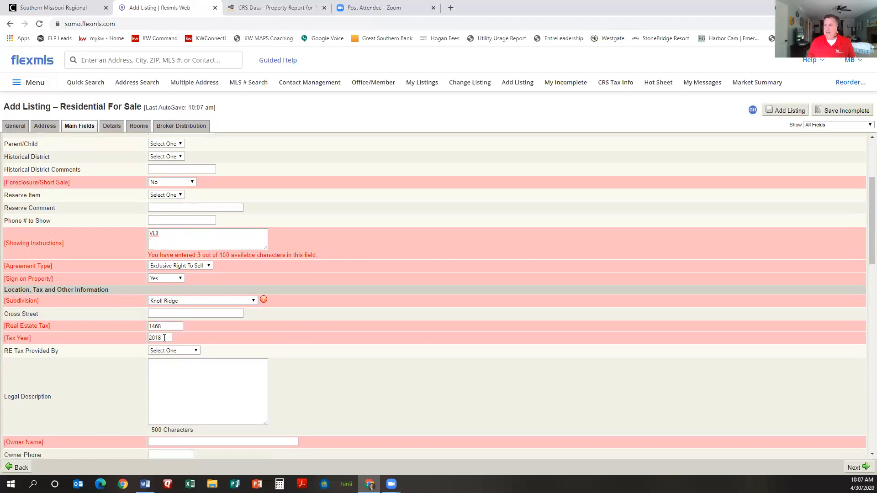
pyautogui.scroll(-1, 373, 382)
# Step: Copy 'Lot 39 Knoll Ridge Ph 2' from CRS Data into Legal Description, removing the leading space
pyautogui.click(242, 333)
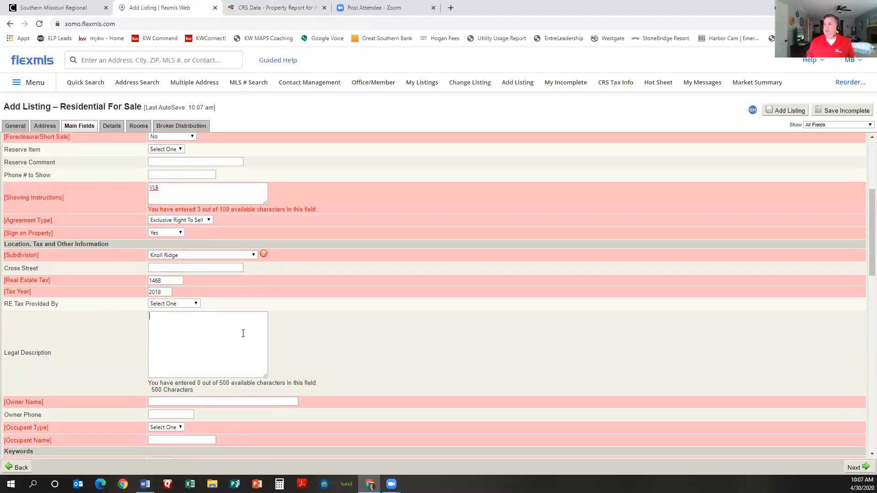
pyautogui.click(272, 8)
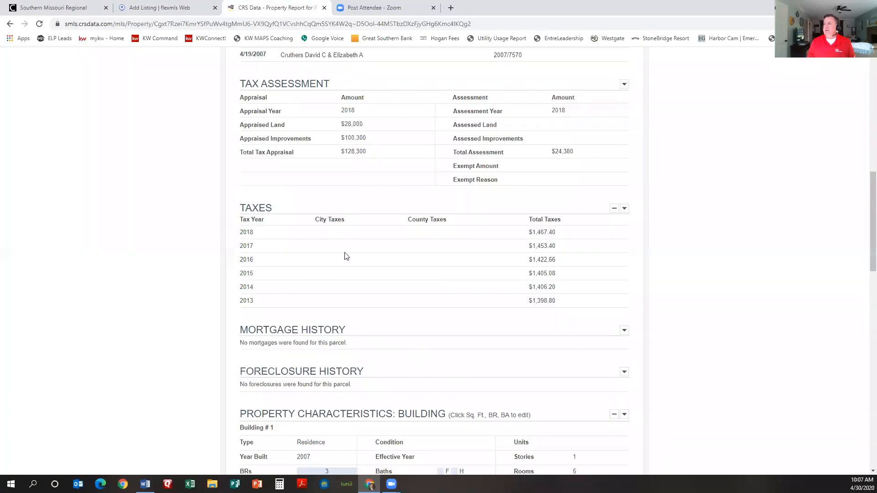
pyautogui.scroll(-5, 361, 274)
pyautogui.scroll(-8, 360, 274)
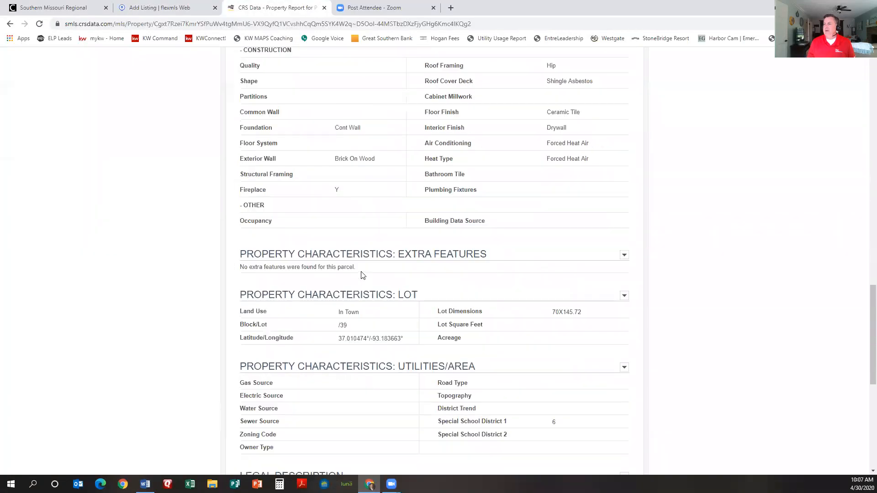
pyautogui.scroll(-1, 366, 294)
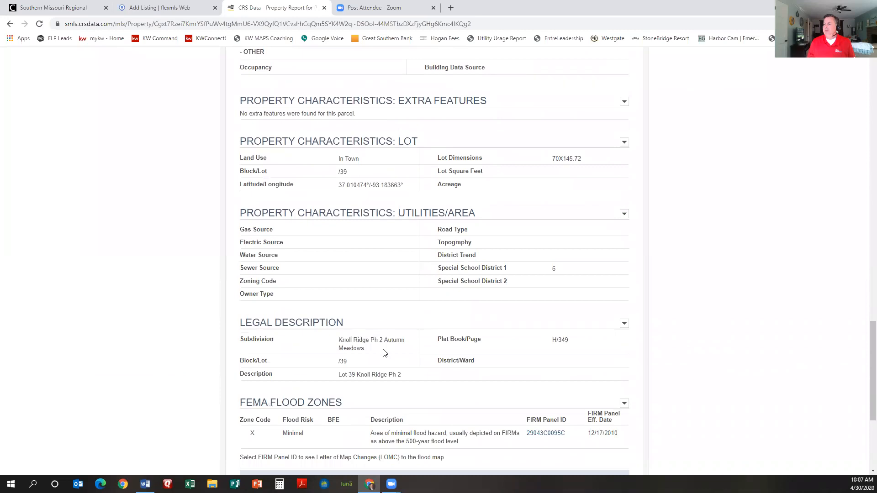
pyautogui.moveTo(401, 375); pyautogui.dragTo(338, 380)
pyautogui.hotkey('ctrl', 'c')
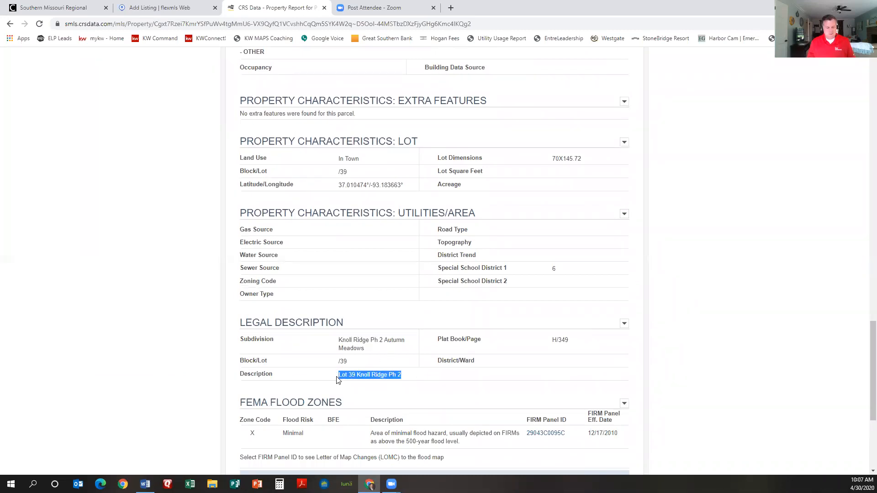
pyautogui.click(138, 9)
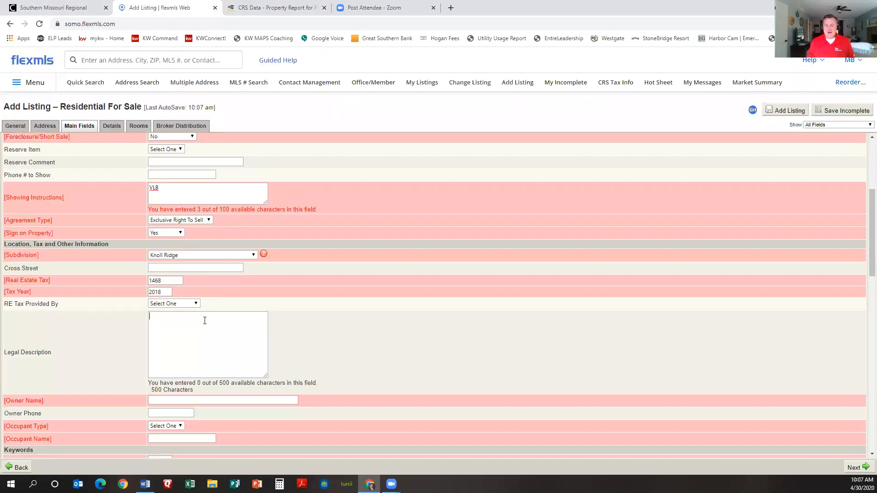
pyautogui.click(205, 321)
pyautogui.hotkey('ctrl', 'v')
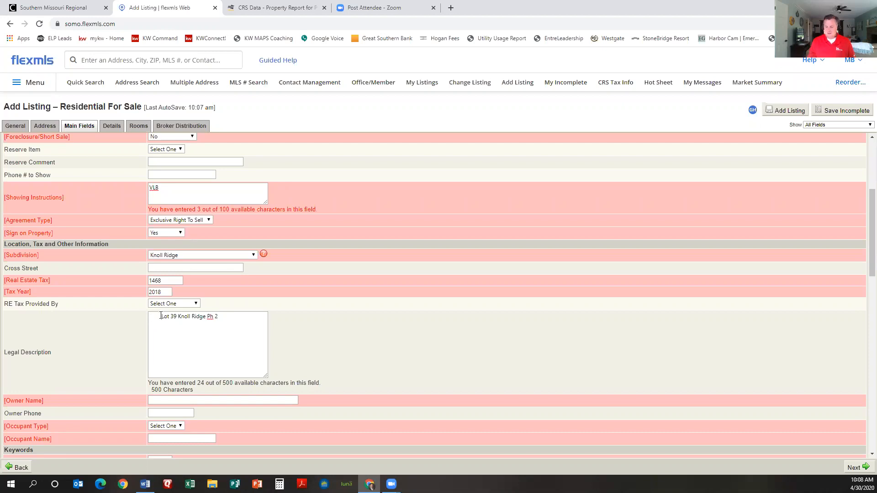
pyautogui.click(161, 315)
pyautogui.press('BackSpace')
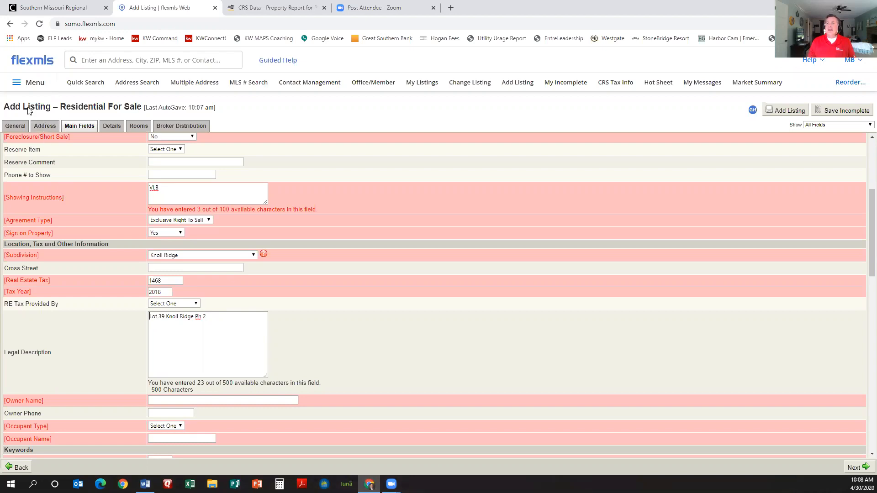
pyautogui.scroll(-2, 227, 322)
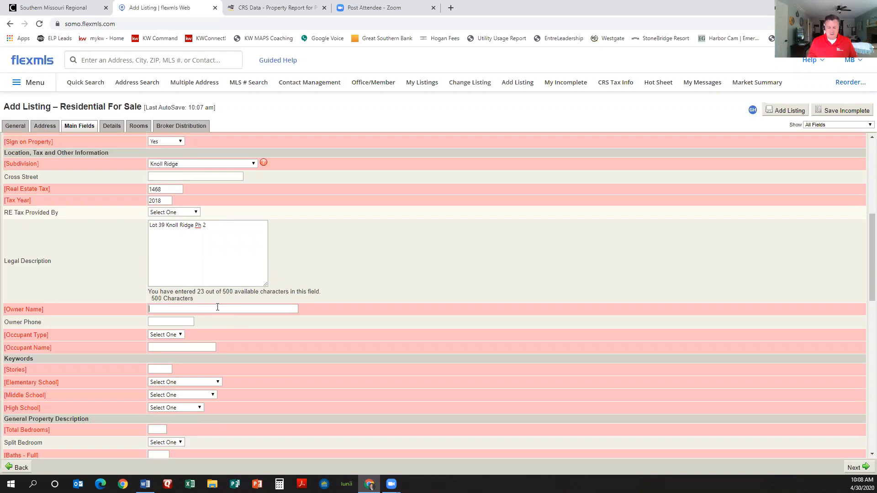
# Step: Paste the owners' names from the tax record into Owner Name, moving the surname last
pyautogui.write('avid')
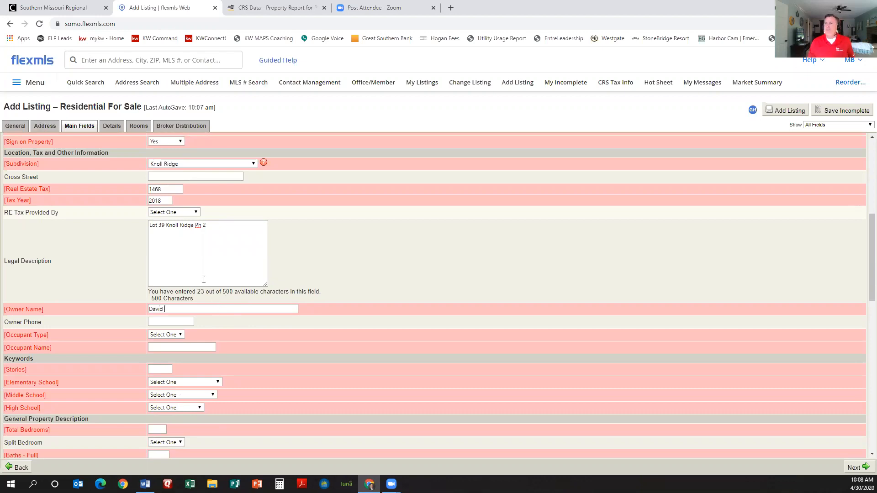
pyautogui.click(260, 8)
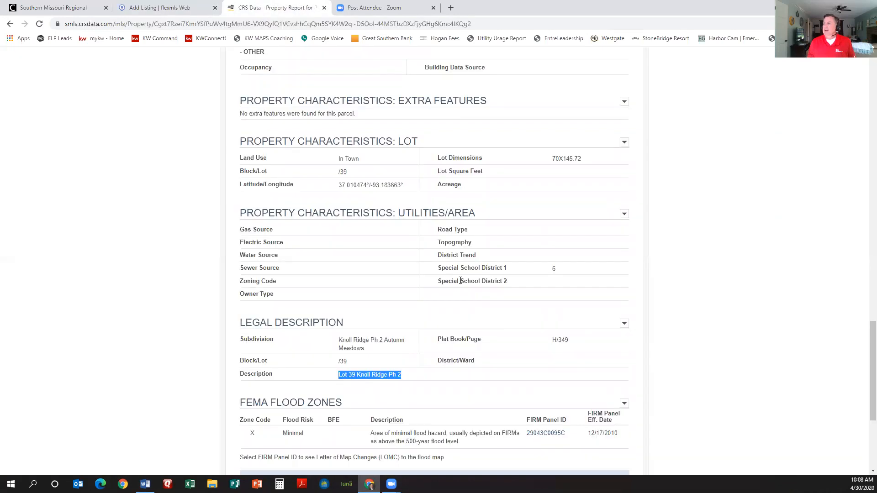
pyautogui.scroll(10, 461, 280)
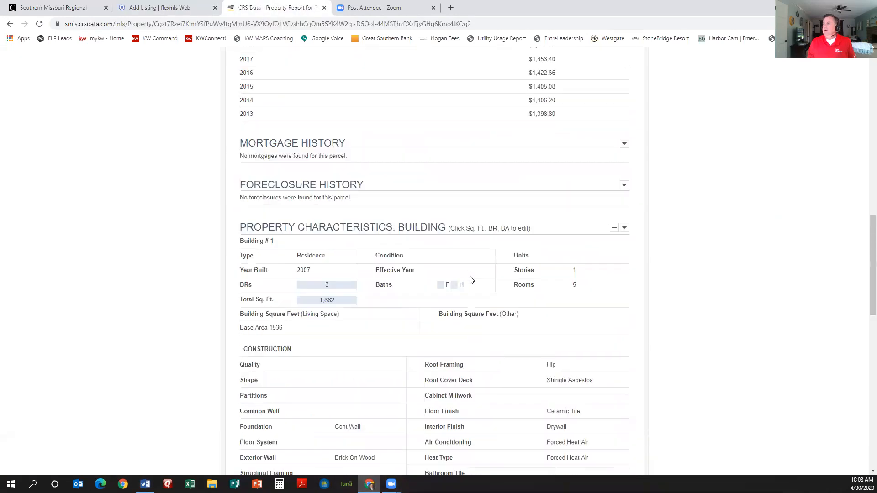
pyautogui.scroll(10, 472, 279)
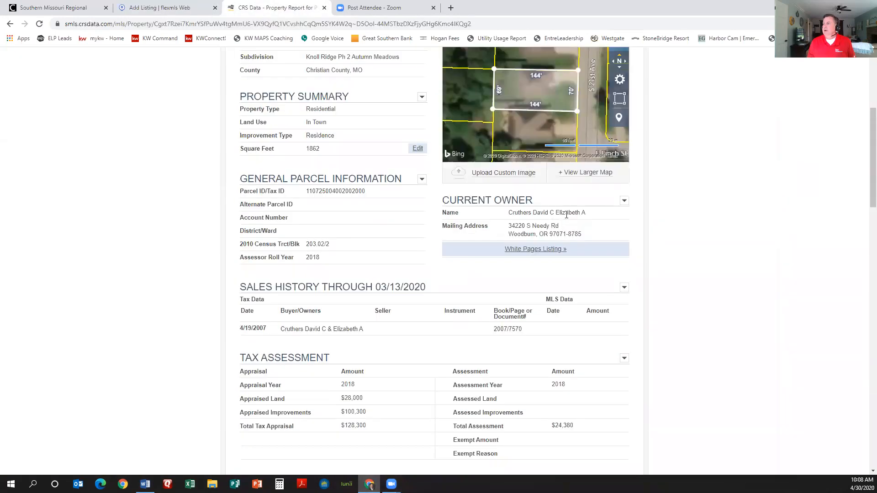
pyautogui.moveTo(585, 212); pyautogui.dragTo(504, 215)
pyautogui.hotkey('ctrl', 'c')
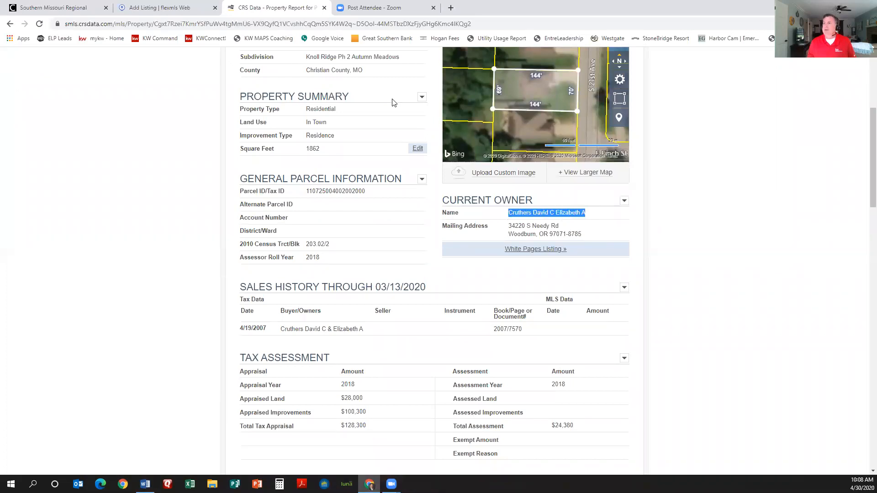
pyautogui.click(169, 8)
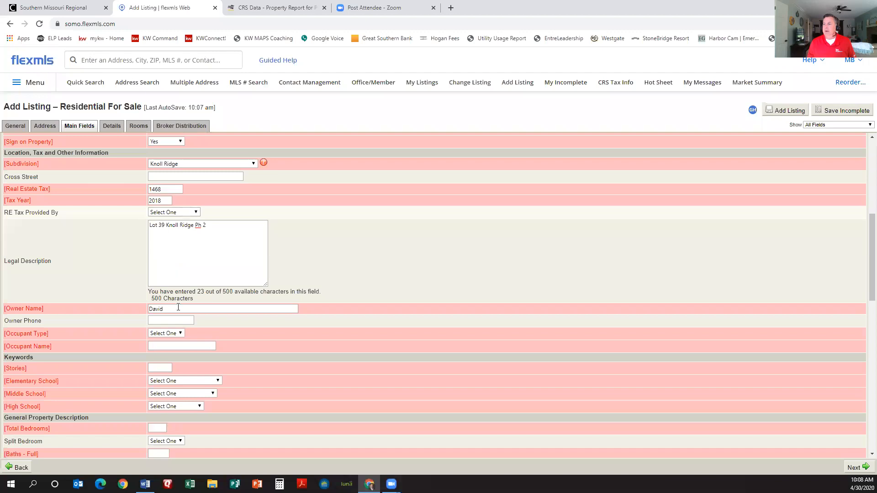
pyautogui.doubleClick(154, 307)
pyautogui.hotkey('ctrl', 'v')
pyautogui.moveTo(182, 309); pyautogui.dragTo(149, 308)
pyautogui.hotkey('ctrl', 'c')
pyautogui.press('BackSpace')
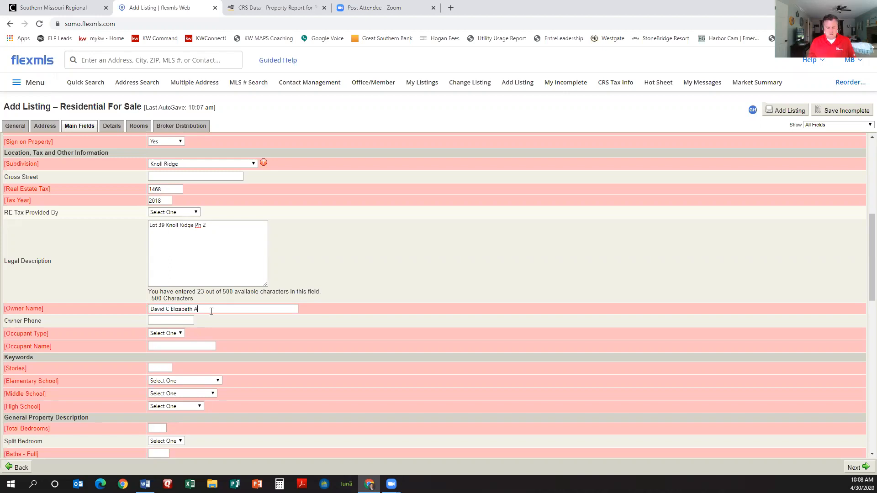
pyautogui.hotkey('ctrl', 'v')
pyautogui.press('BackSpace')
pyautogui.press('BackSpace')
pyautogui.press('BackSpace')
pyautogui.press('BackSpace')
pyautogui.press('BackSpace')
pyautogui.press('BackSpace')
pyautogui.press('BackSpace')
pyautogui.press('BackSpace')
pyautogui.press('BackSpace')
pyautogui.click(175, 321)
# Step: Set Occupant Type to Vacant and enter 'Vacant' as Occupant Name
pyautogui.click(181, 334)
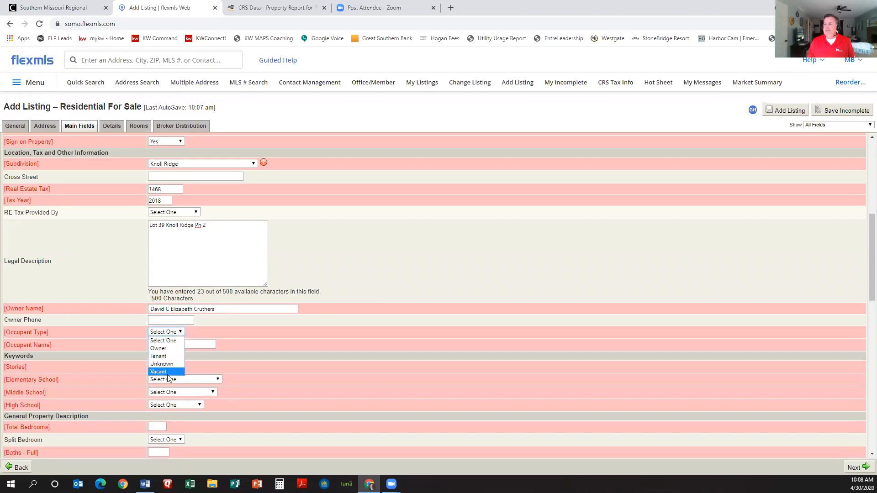
pyautogui.click(167, 373)
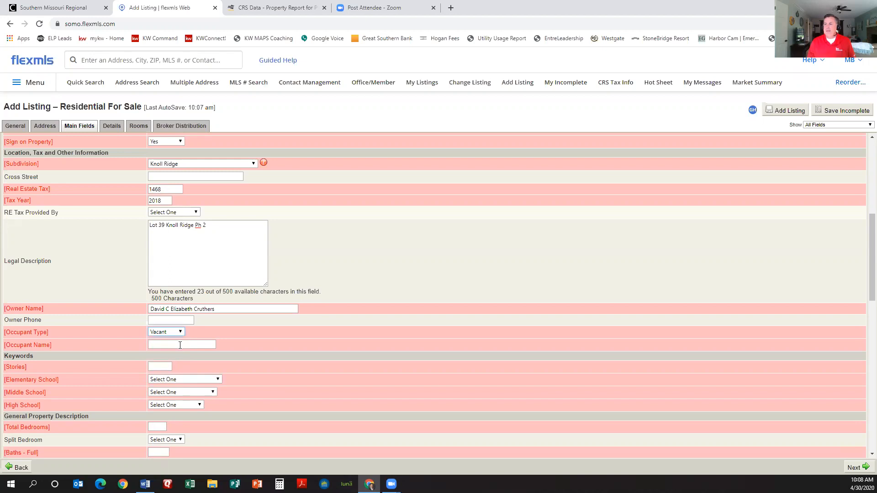
pyautogui.click(180, 345)
pyautogui.write('Vacant')
pyautogui.scroll(-1, 188, 353)
# Step: Enter Stories 1 and choose Ozark for both Middle School and High School
pyautogui.click(155, 320)
pyautogui.write('1')
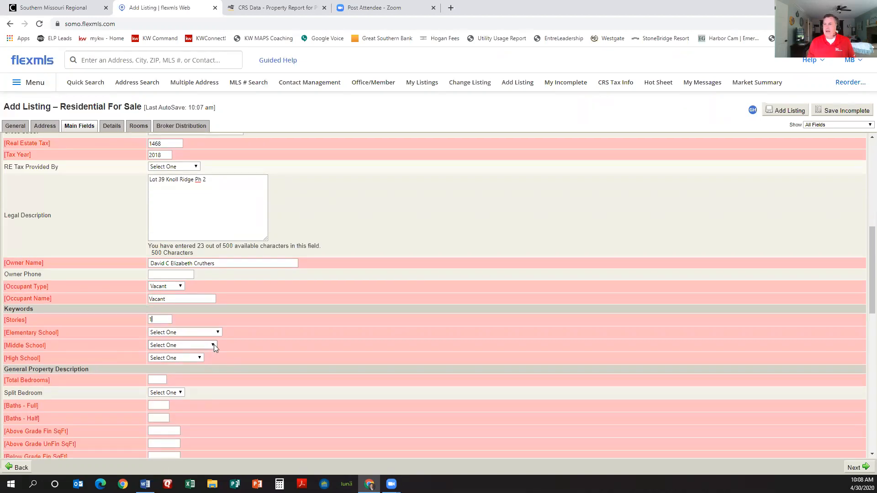
pyautogui.click(214, 345)
pyautogui.write('oz')
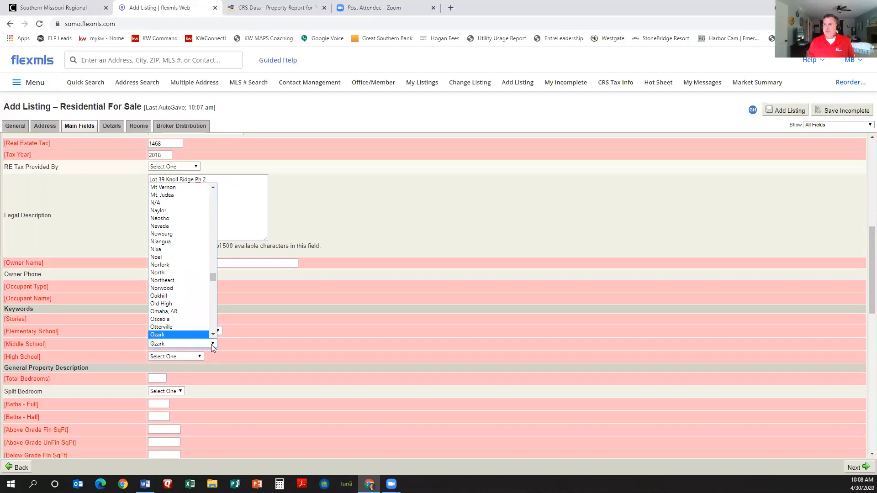
pyautogui.press('Return')
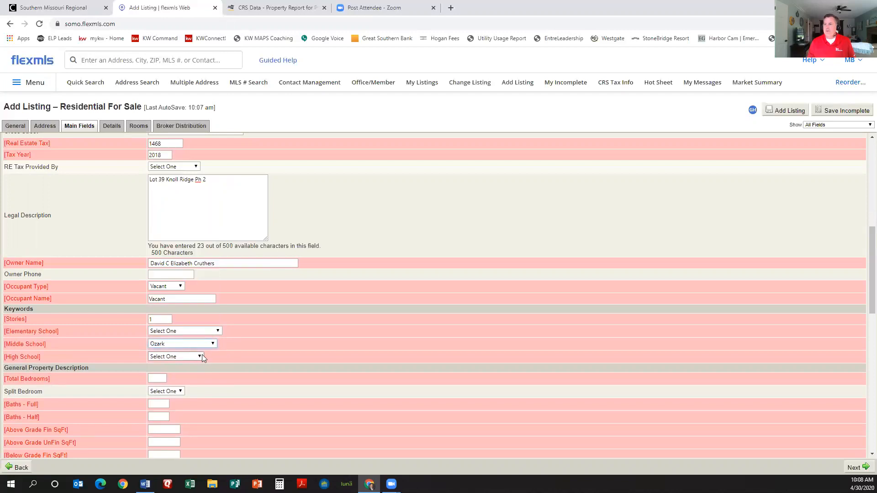
pyautogui.click(201, 356)
pyautogui.write('oz')
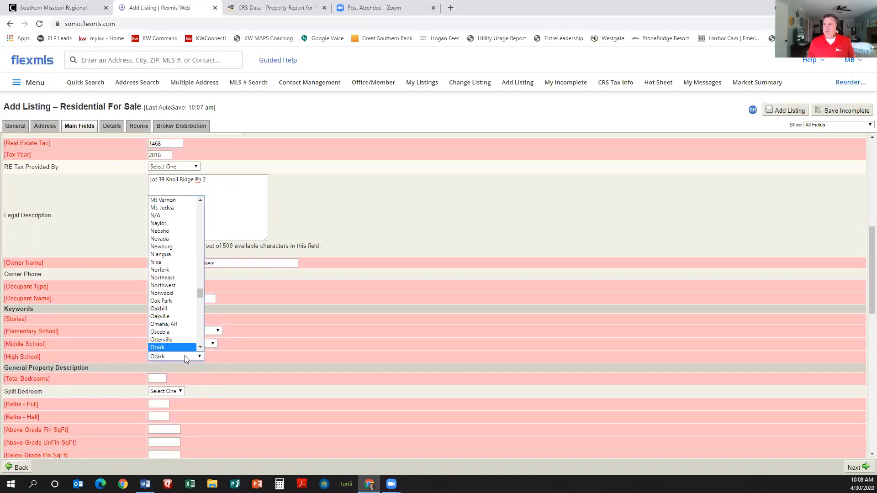
pyautogui.press('Return')
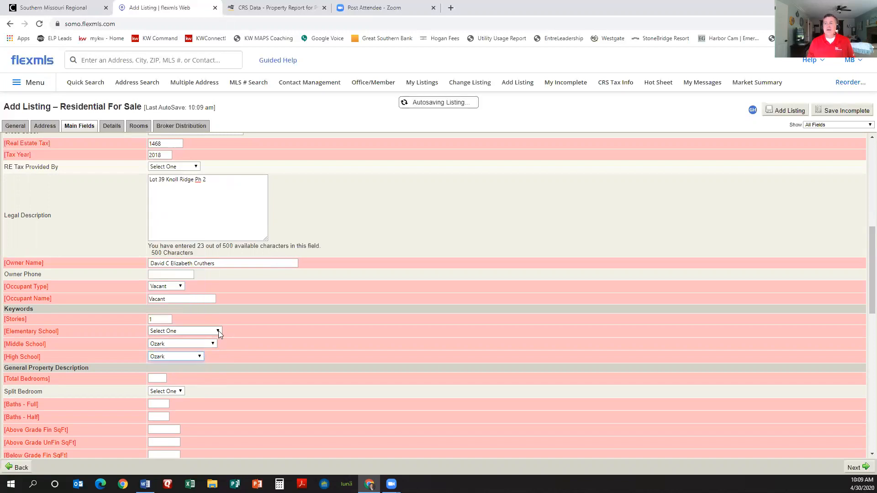
# Step: Choose OZ South as the Elementary School
pyautogui.click(219, 332)
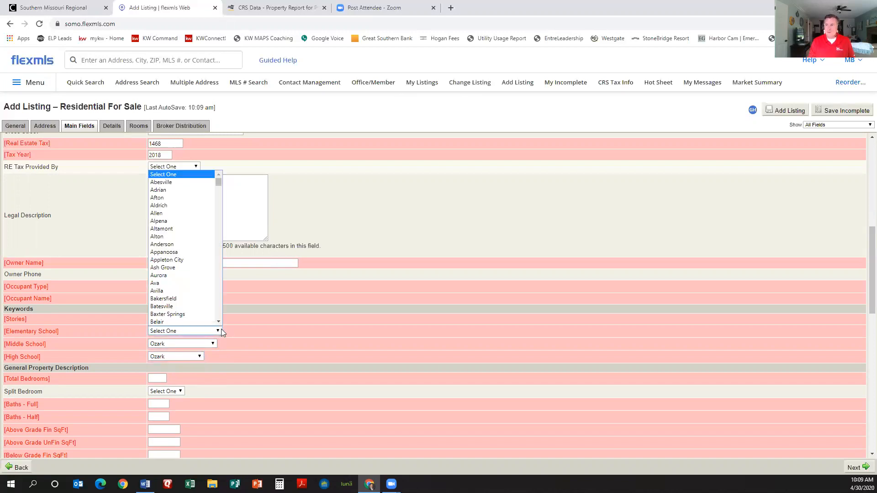
pyautogui.write('oz')
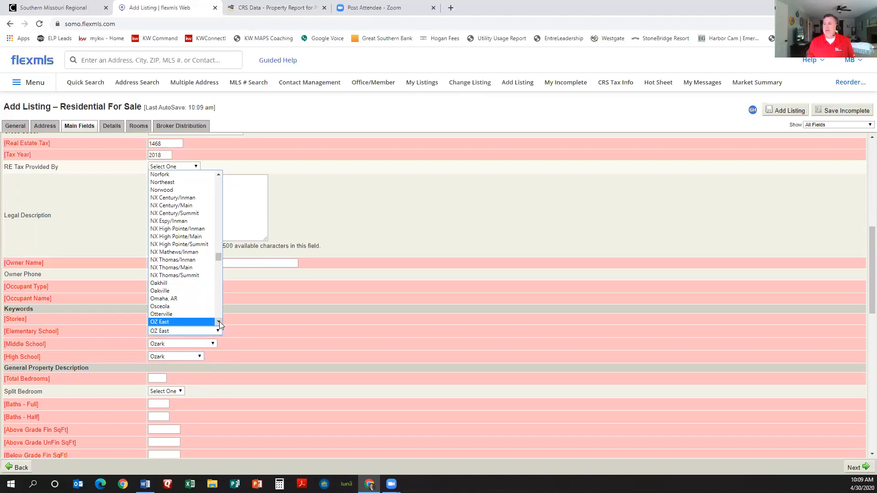
pyautogui.scroll(-2, 219, 321)
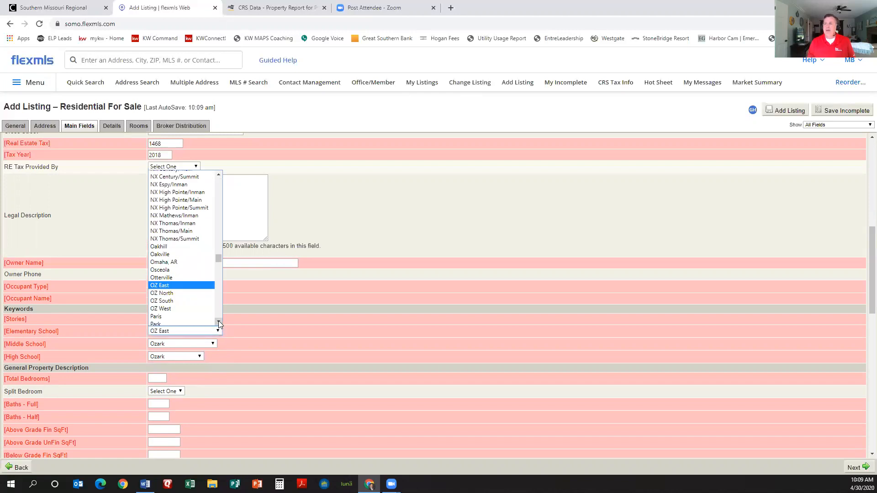
pyautogui.click(174, 300)
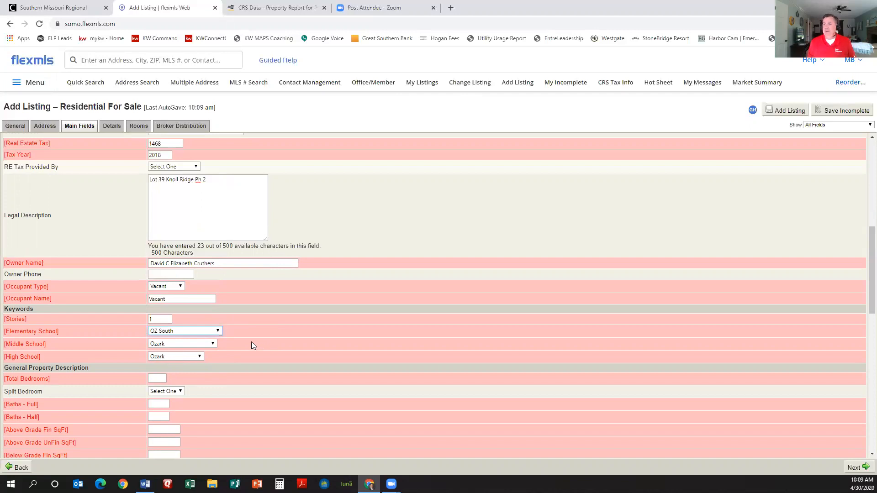
pyautogui.scroll(-1, 243, 342)
# Step: Enter Total Bedrooms 3, Full Baths 2 and Half Baths 0
pyautogui.click(160, 331)
pyautogui.write('3')
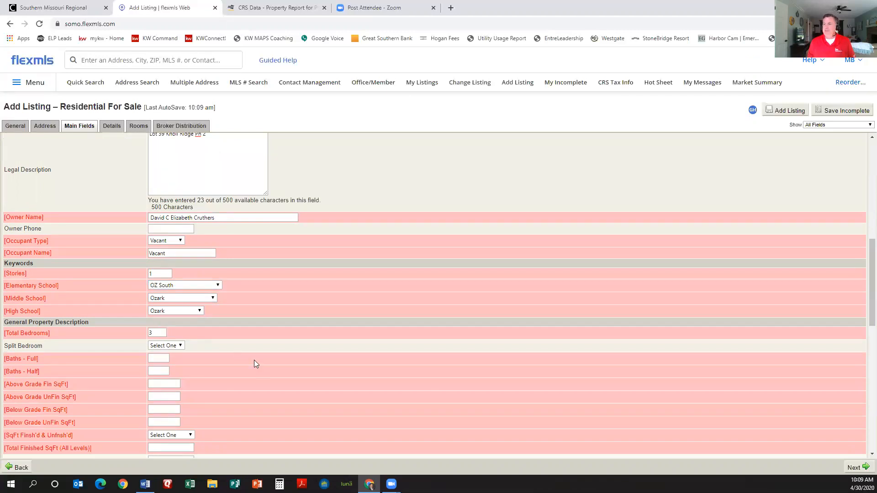
pyautogui.scroll(-1, 254, 359)
pyautogui.click(164, 312)
pyautogui.write('2')
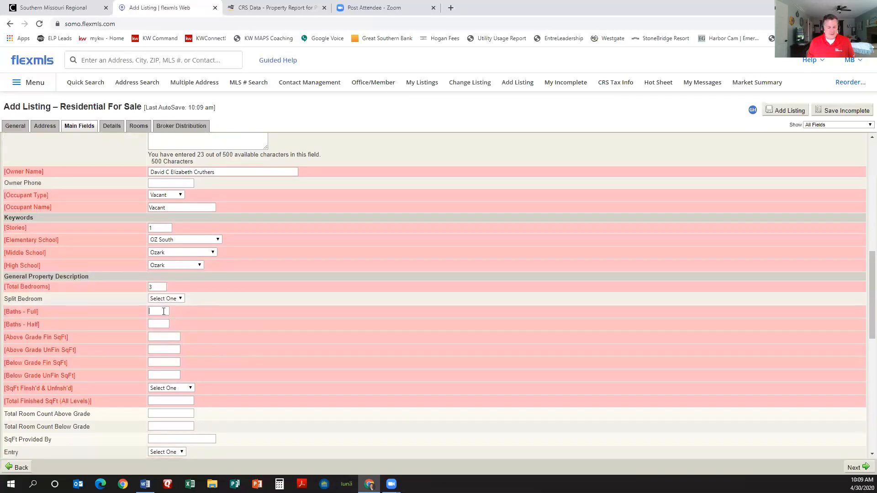
pyautogui.click(167, 325)
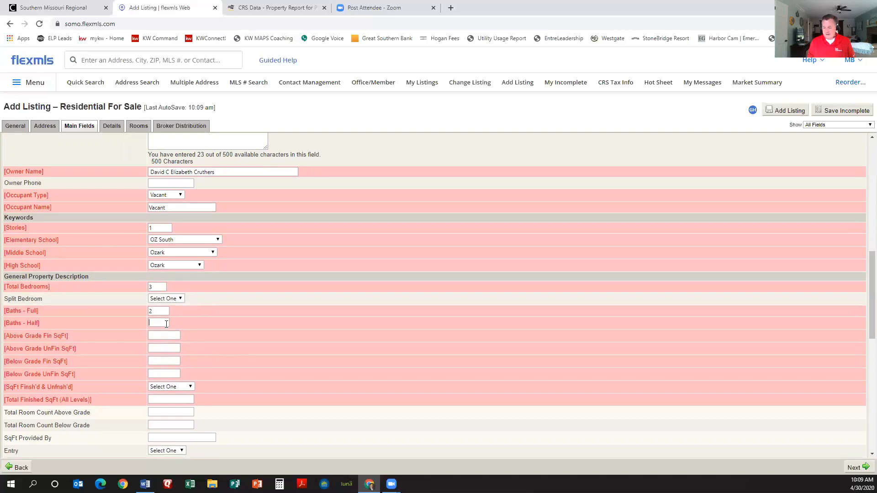
pyautogui.write('0')
pyautogui.click(171, 337)
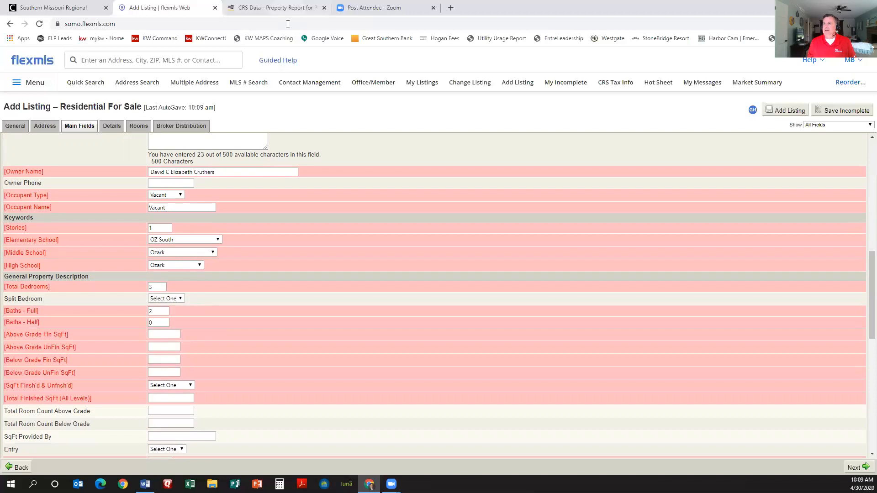
# Step: Enter Above Grade Fin SqFt 1536 from the tax record, with 0 for the other three areas
pyautogui.click(274, 7)
pyautogui.scroll(-15, 281, 251)
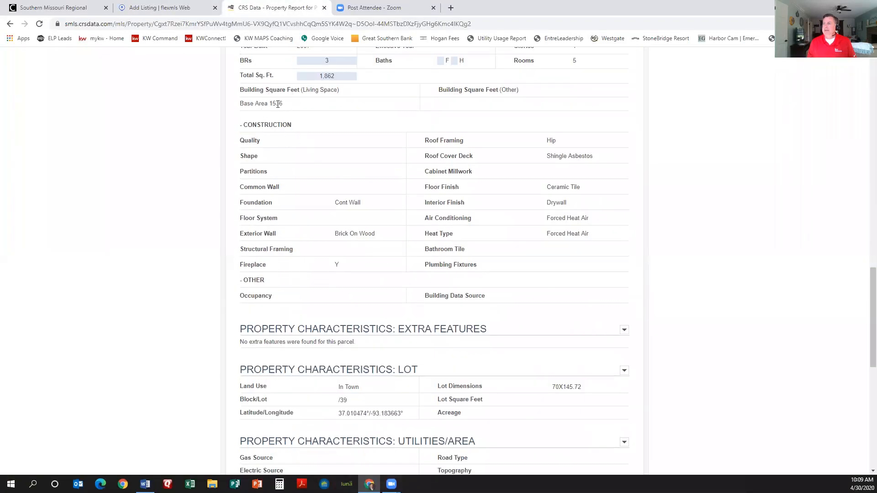
pyautogui.click(153, 8)
pyautogui.click(163, 334)
pyautogui.write('1536')
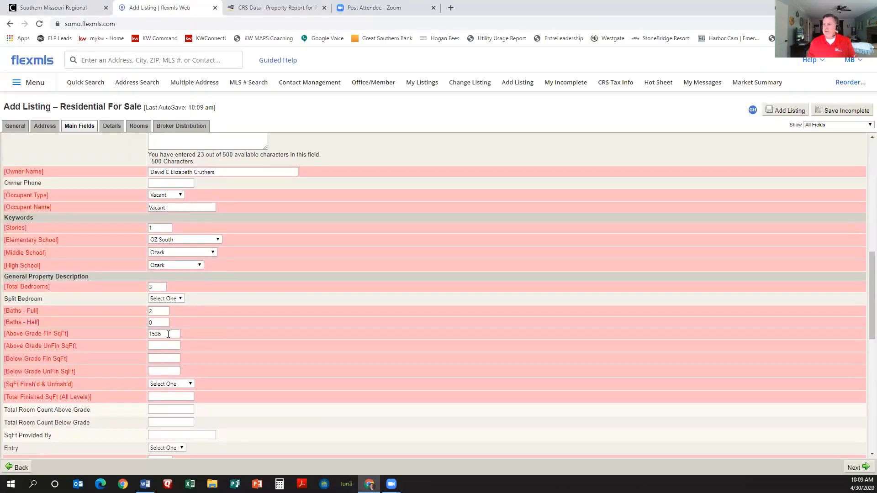
pyautogui.click(166, 344)
pyautogui.write('0')
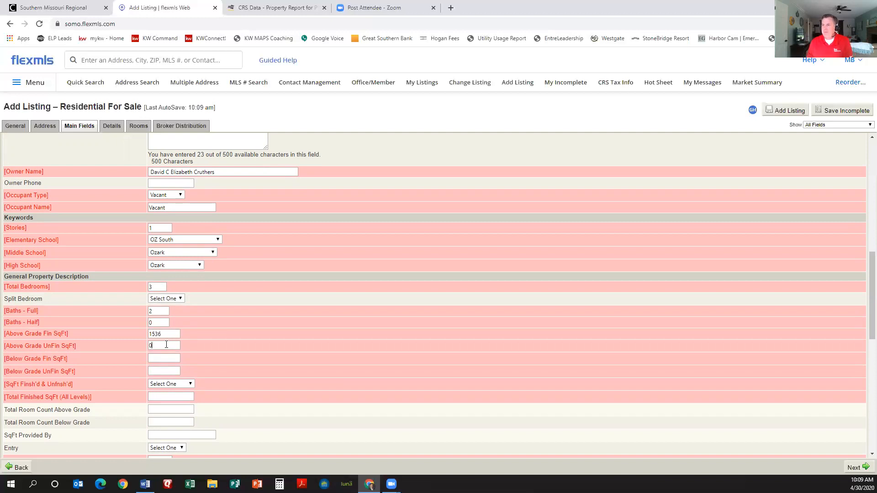
pyautogui.click(164, 358)
pyautogui.write('0')
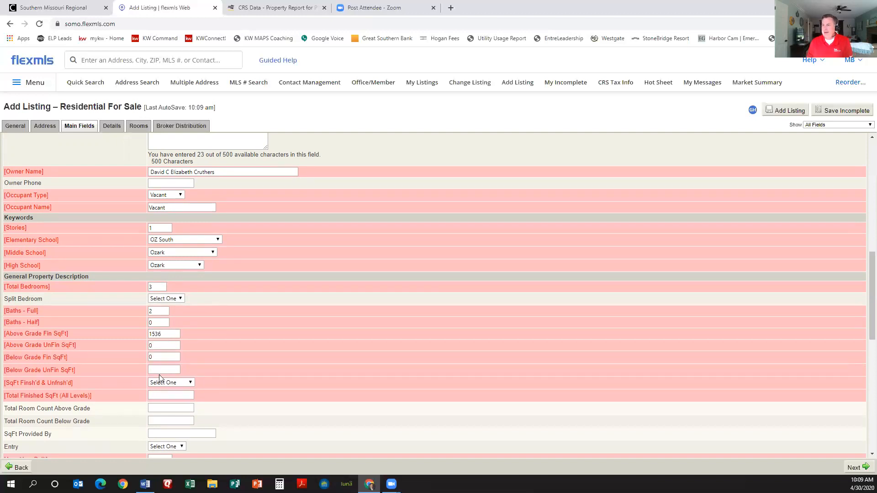
pyautogui.click(160, 371)
pyautogui.write('0')
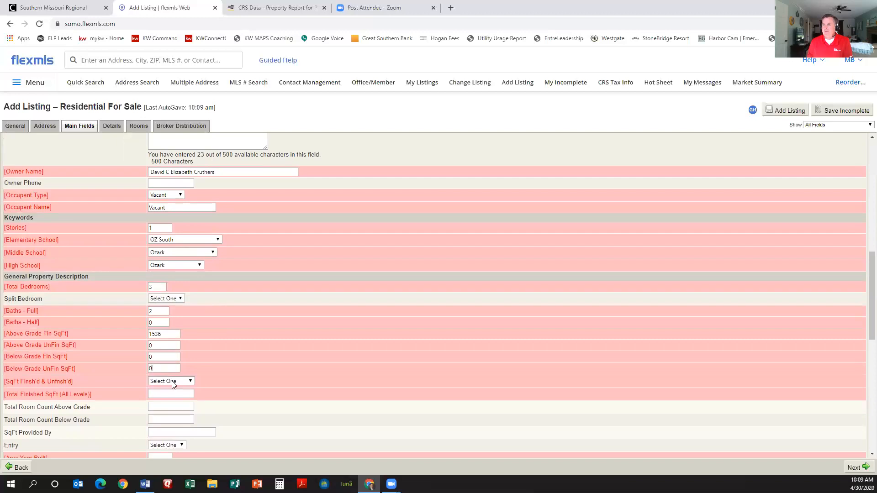
# Step: Choose the 1400 - 1599 SqFt range, Total Finished SqFt 1536, provided by Assessor
pyautogui.click(173, 381)
pyautogui.scroll(-1, 173, 352)
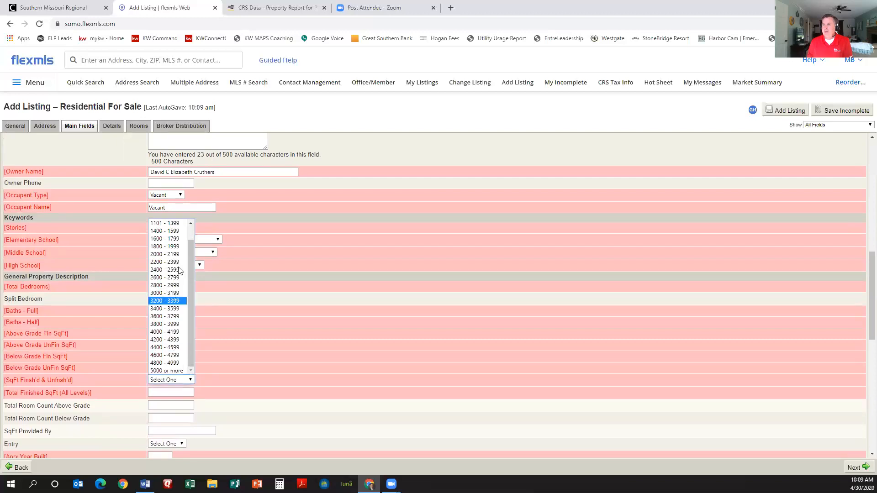
pyautogui.click(180, 231)
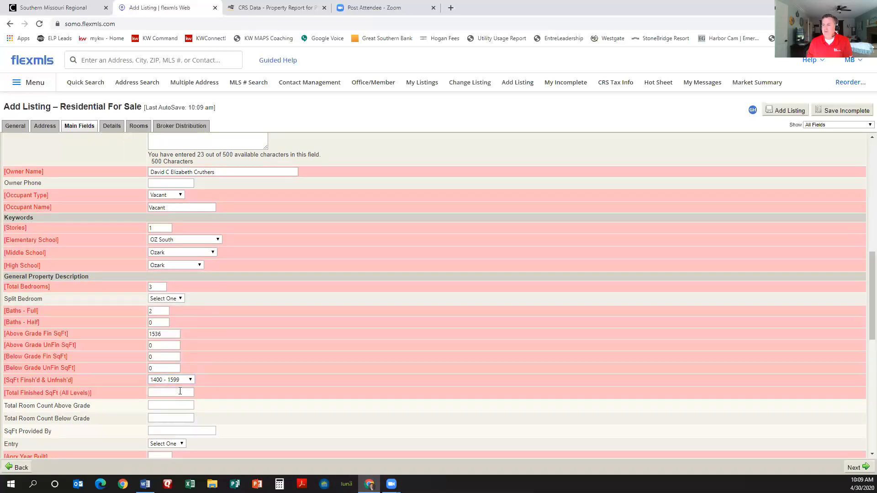
pyautogui.click(180, 391)
pyautogui.write('1536')
pyautogui.scroll(-1, 214, 401)
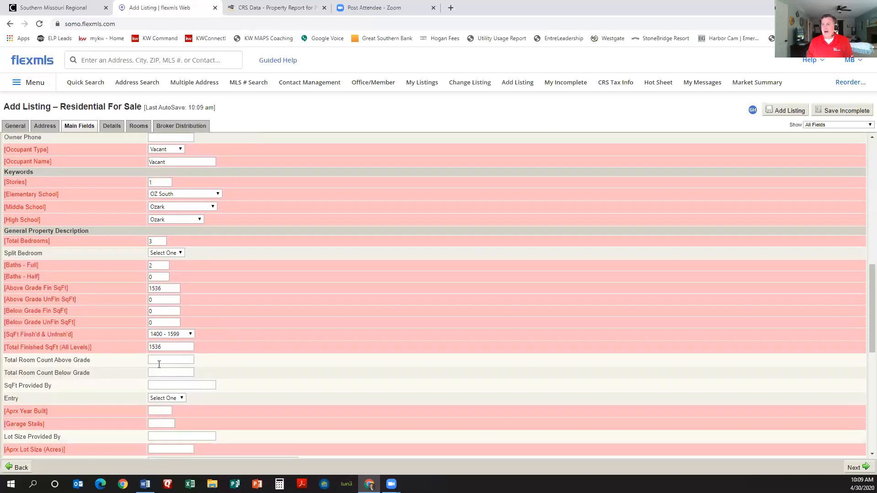
pyautogui.click(190, 384)
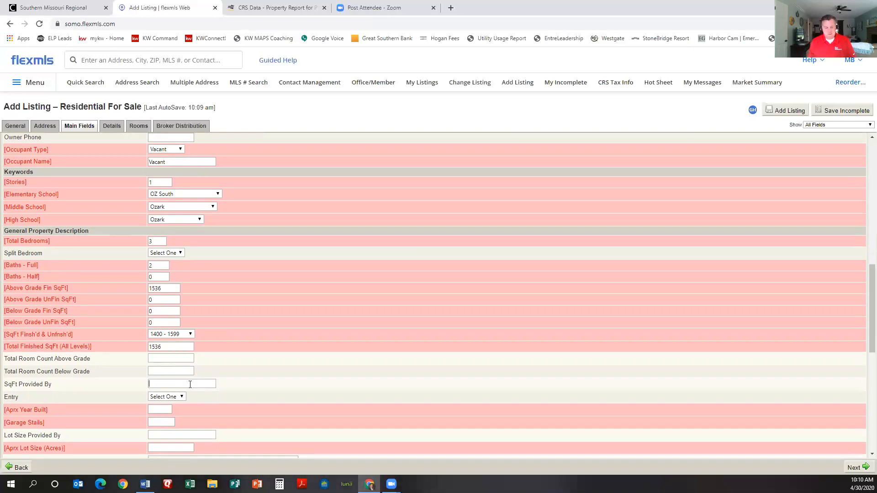
pyautogui.write('Assessor')
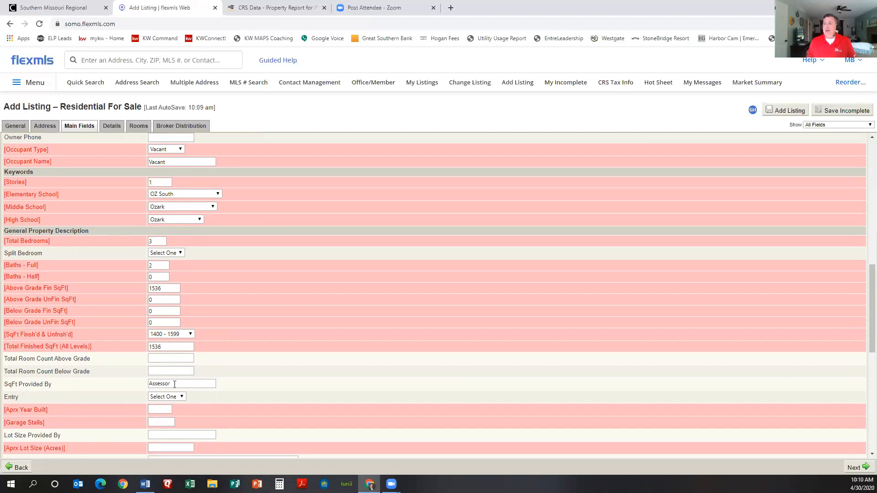
# Step: Look up the build year in CRS Data and enter 2007 as Aprx Year Built
pyautogui.click(163, 410)
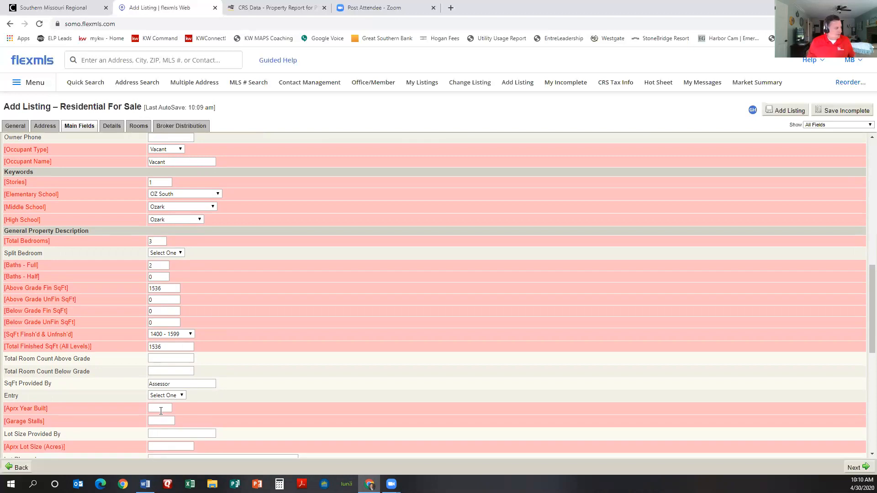
pyautogui.click(278, 8)
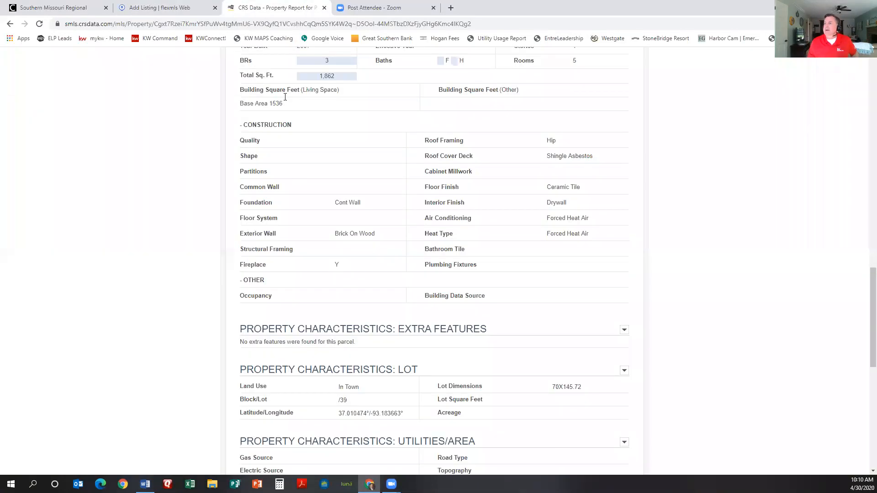
pyautogui.scroll(1, 342, 214)
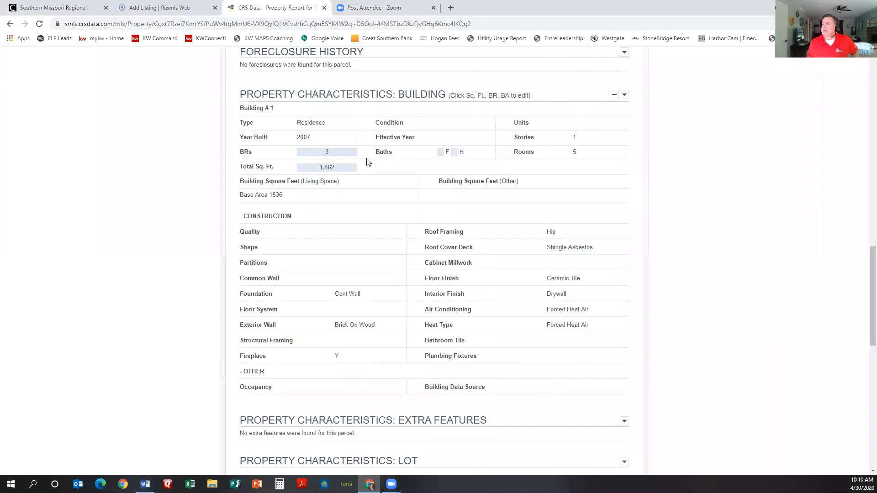
pyautogui.click(155, 8)
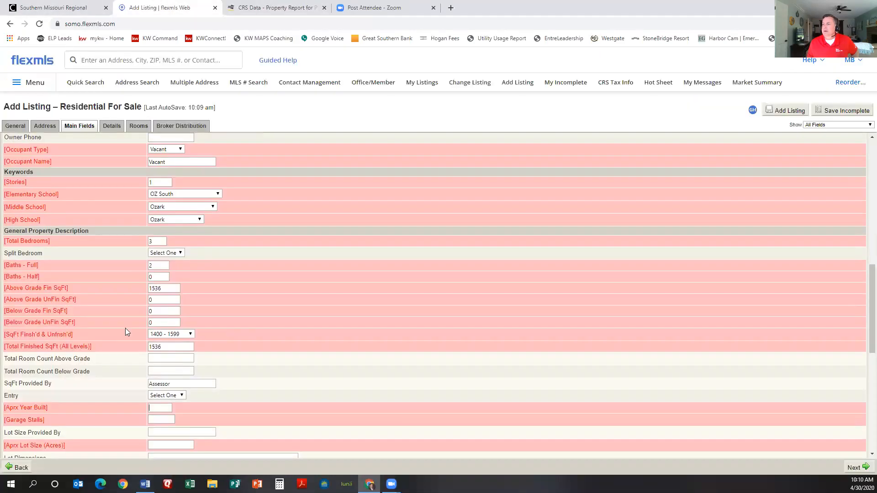
pyautogui.write('2007')
pyautogui.scroll(-1, 157, 407)
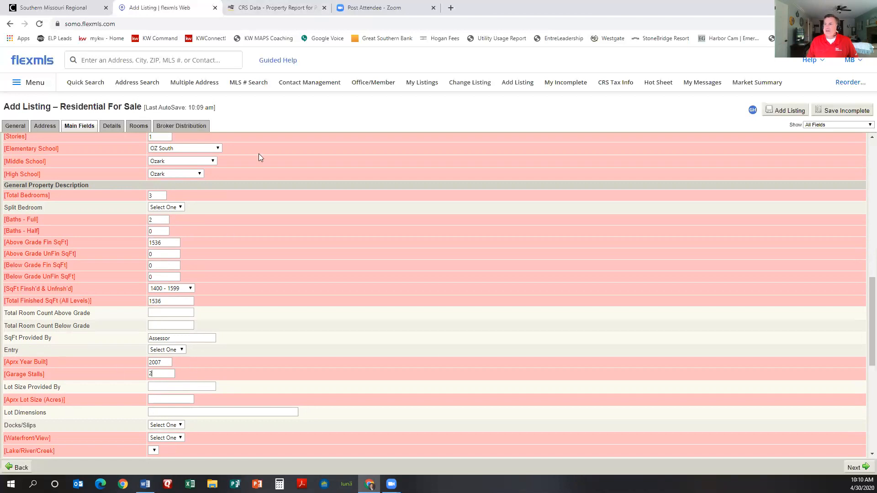
# Step: Scroll through the CRS Data property report and return to its top
pyautogui.hotkey('ctrl', 'Tab')
pyautogui.scroll(-2, 487, 282)
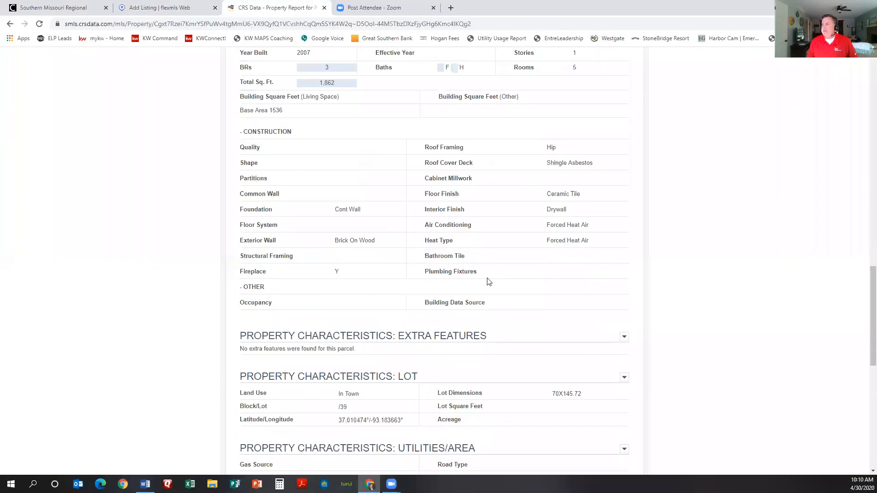
pyautogui.scroll(-8, 487, 282)
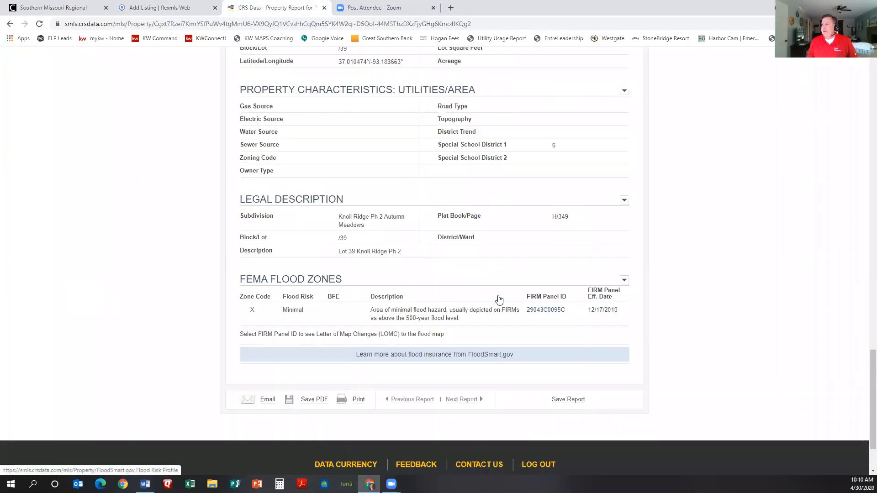
pyautogui.scroll(10, 499, 299)
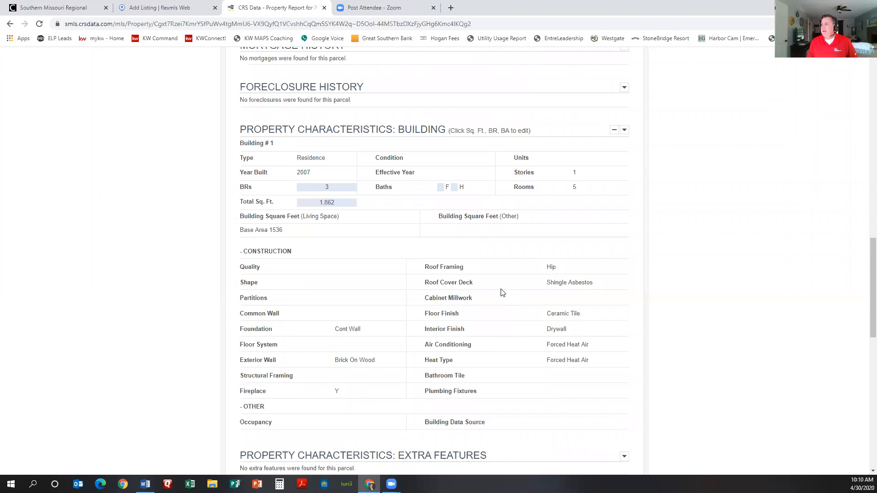
pyautogui.scroll(7, 502, 292)
pyautogui.scroll(3, 503, 292)
pyautogui.scroll(-9, 501, 293)
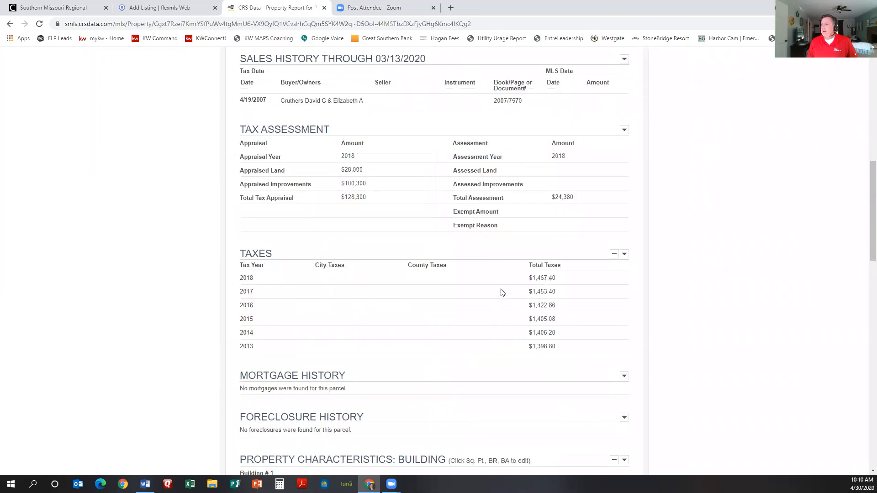
pyautogui.scroll(-5, 502, 292)
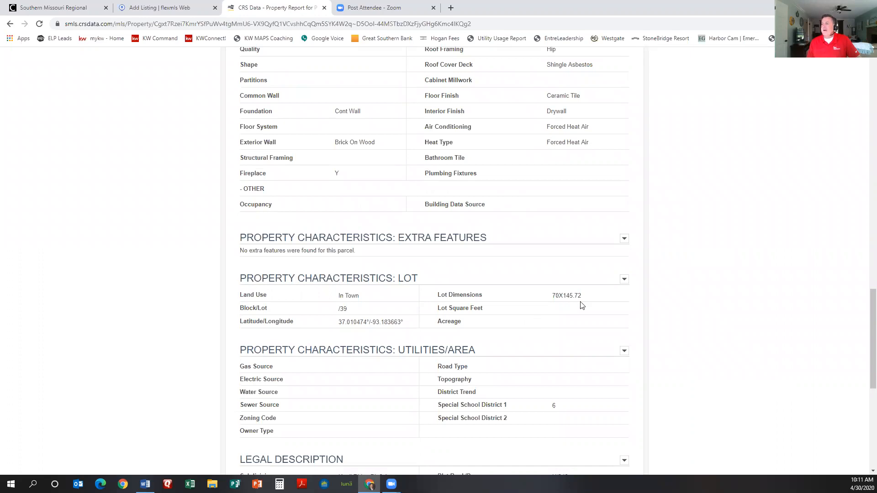
pyautogui.scroll(4, 583, 305)
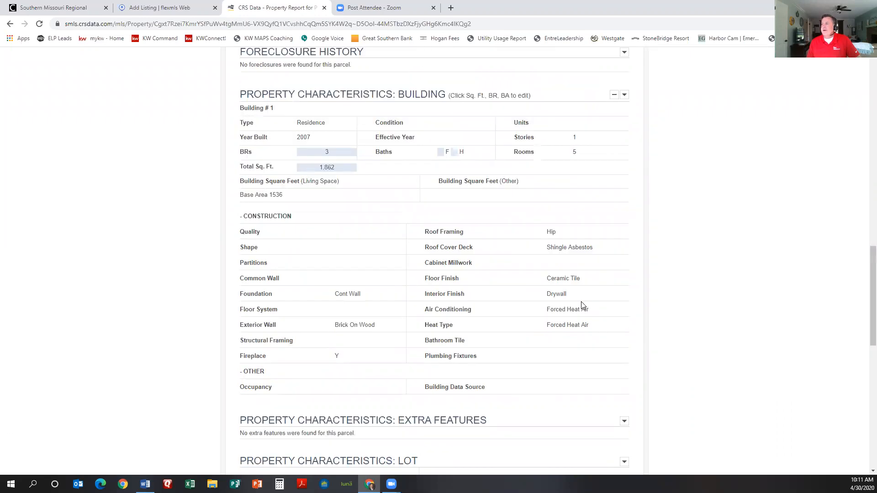
pyautogui.scroll(10, 583, 305)
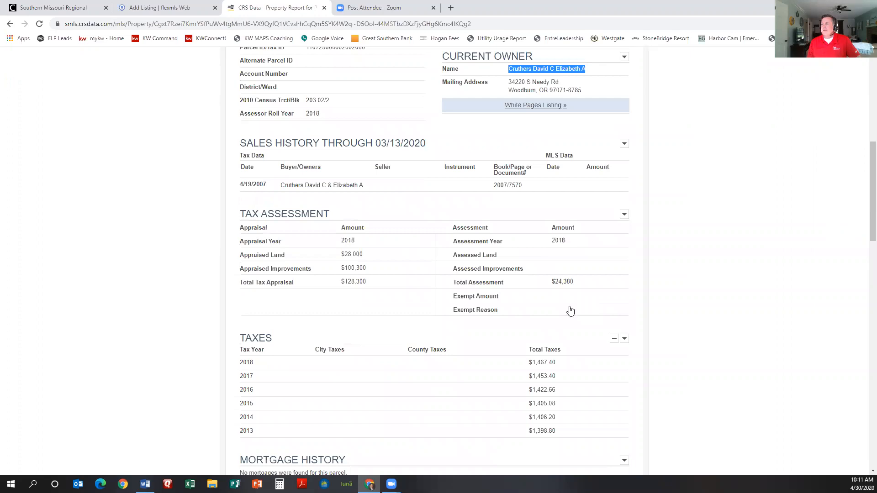
pyautogui.scroll(6, 570, 310)
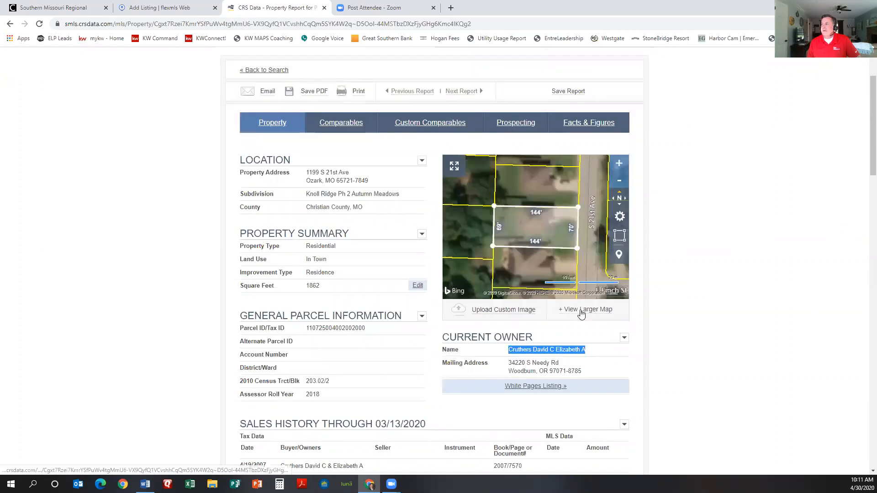
# Step: Open the larger CRS Data parcel map, zoom onto the lot, and pick the ruler's Area tool
pyautogui.click(581, 314)
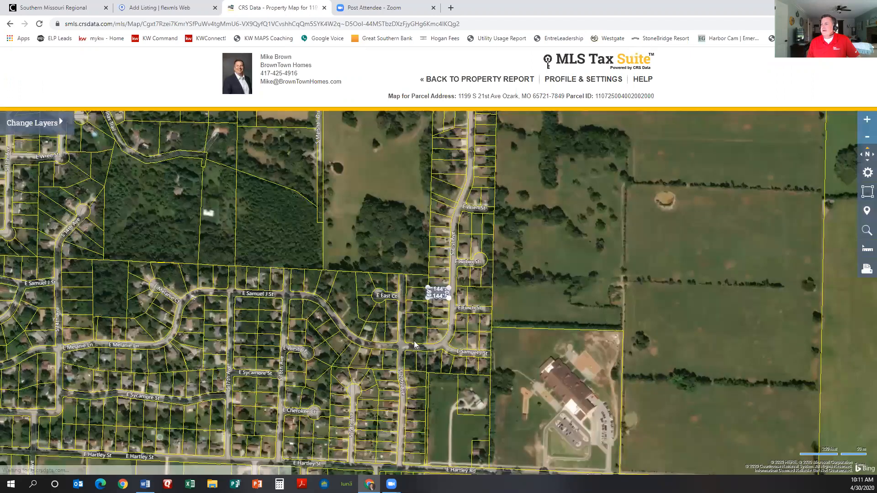
pyautogui.scroll(1, 440, 300)
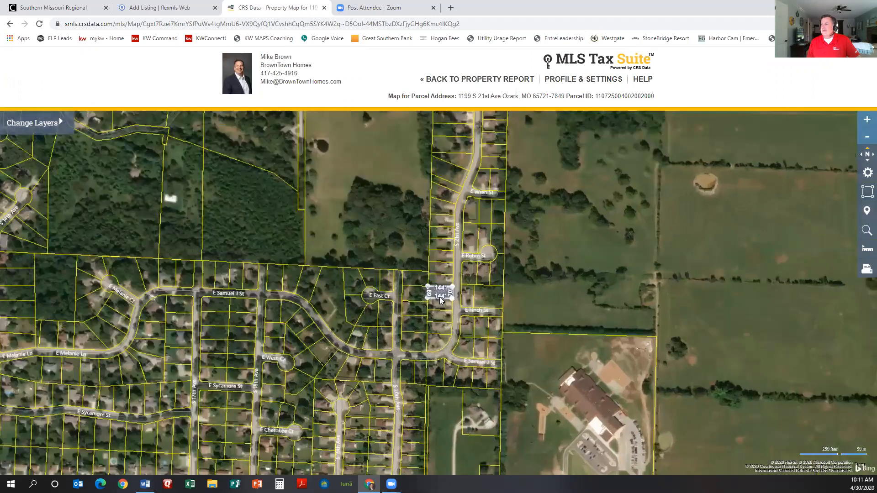
pyautogui.scroll(3, 440, 299)
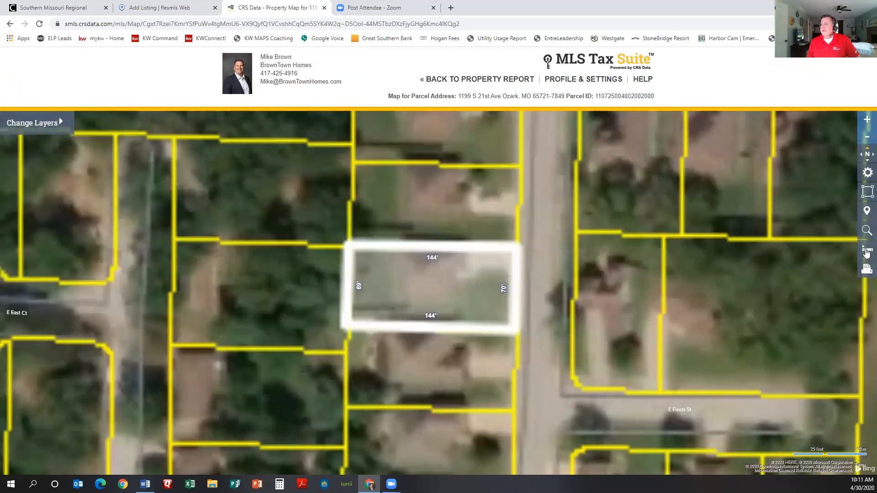
pyautogui.click(866, 250)
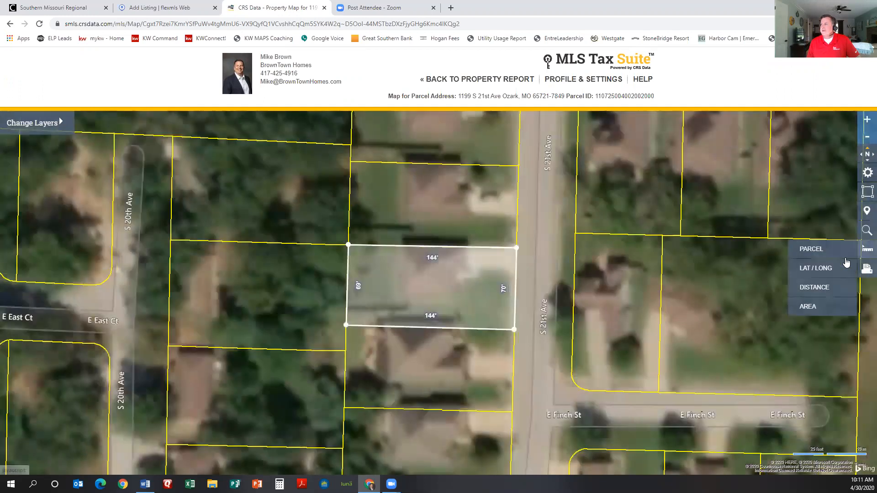
pyautogui.click(808, 307)
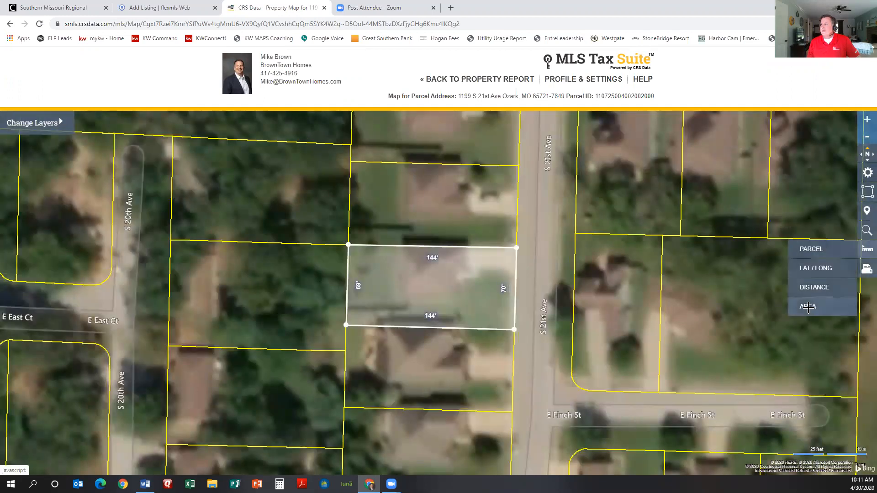
# Step: Trace the lot's four corners to measure 0.23 acres with a 356.3 ft perimeter
pyautogui.click(517, 247)
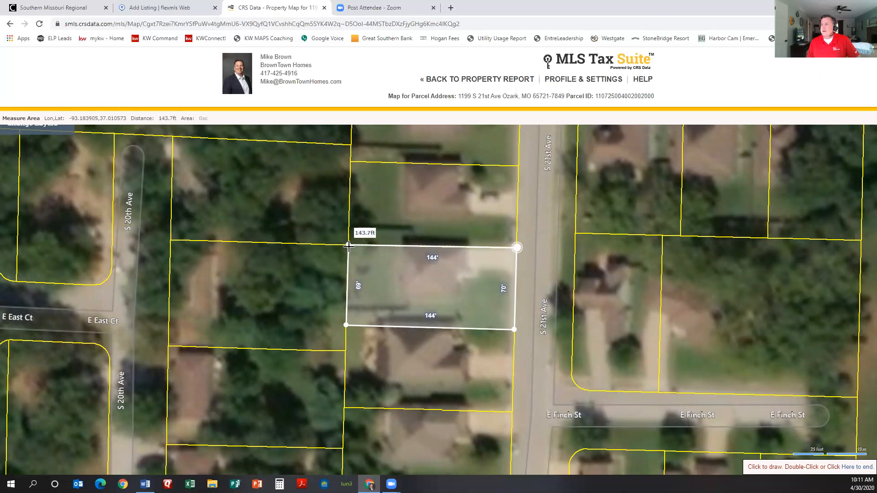
pyautogui.click(349, 247)
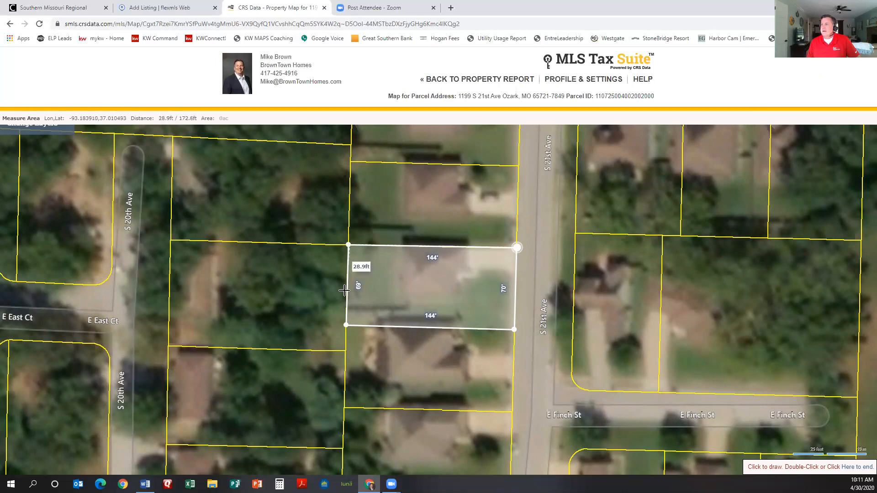
pyautogui.click(345, 325)
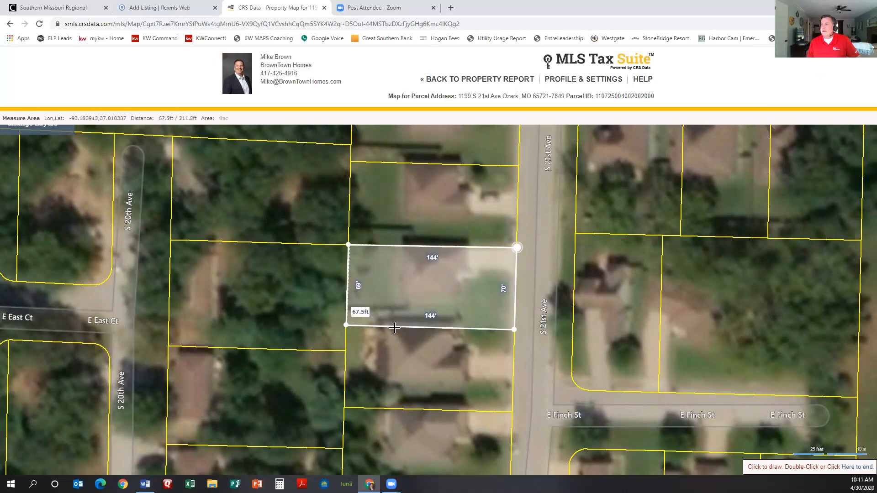
pyautogui.doubleClick(513, 330)
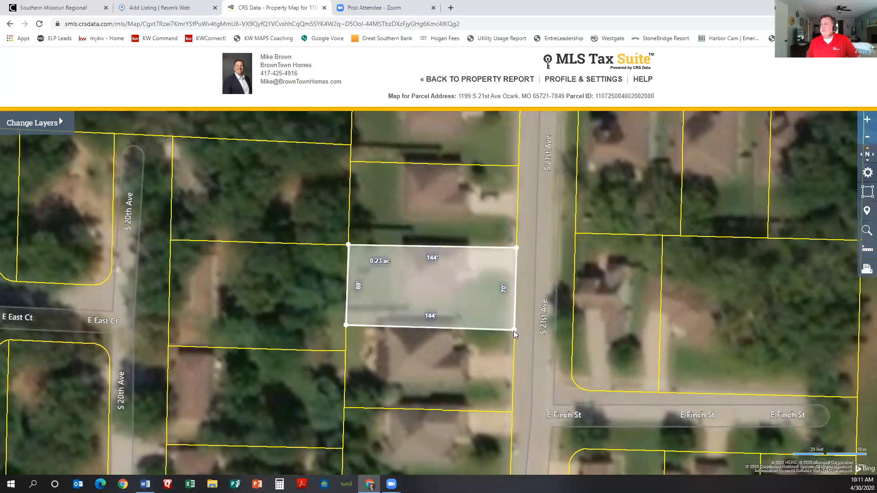
pyautogui.click(383, 264)
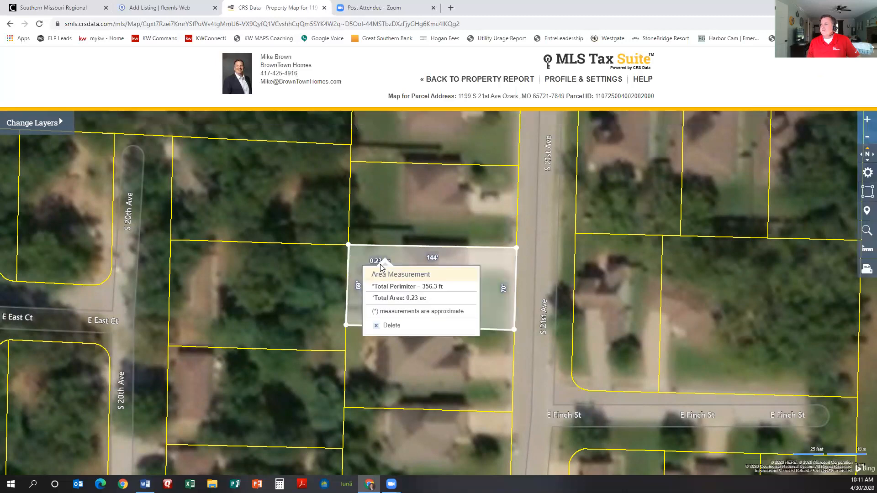
pyautogui.click(140, 6)
# Step: Enter Aprx Lot Size 0.23 acres with Lot Size Provided By set to Assessor
pyautogui.click(183, 399)
pyautogui.write('0.23')
pyautogui.scroll(-2, 281, 338)
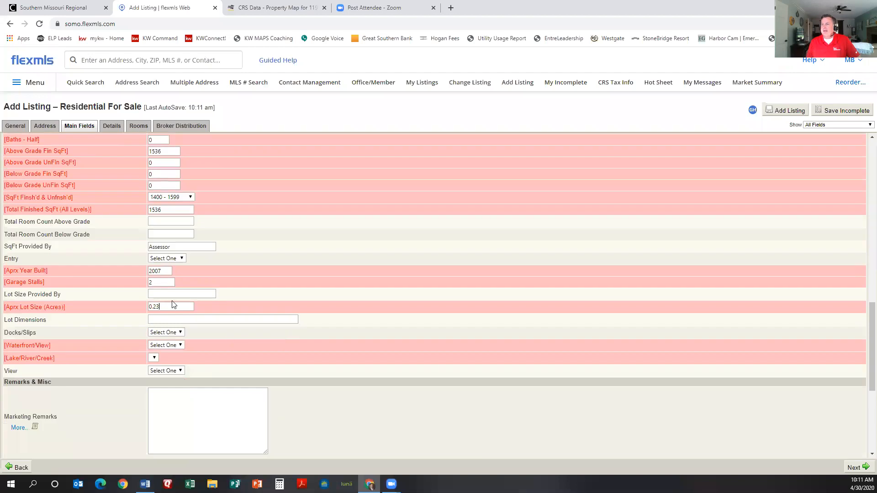
pyautogui.click(181, 295)
pyautogui.write('Assessor')
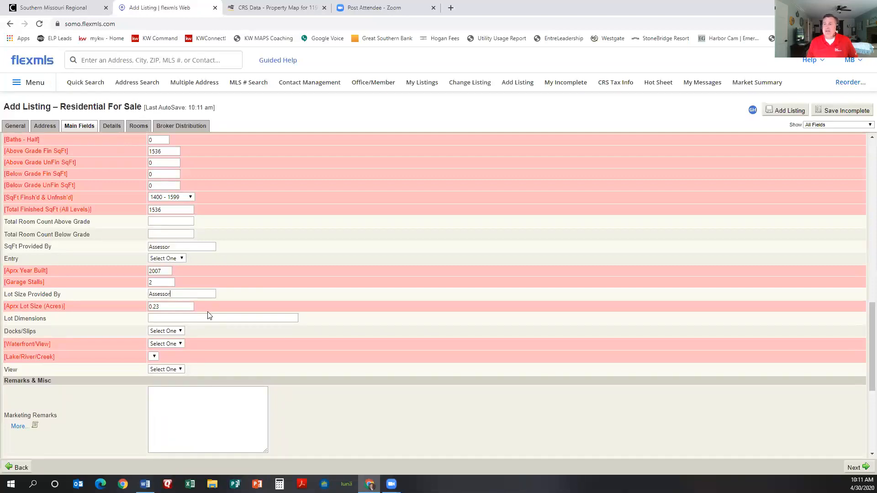
# Step: Set Waterfront/View to None and place the cursor in Marketing Remarks
pyautogui.scroll(-1, 208, 314)
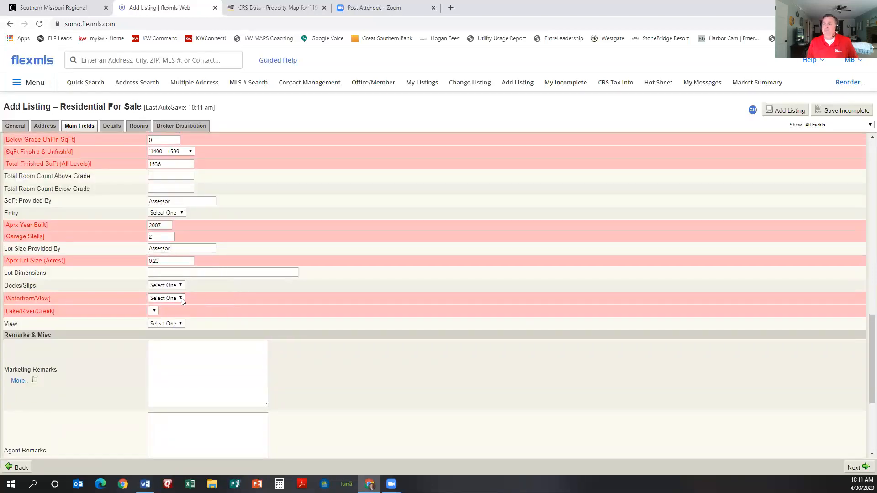
pyautogui.click(179, 298)
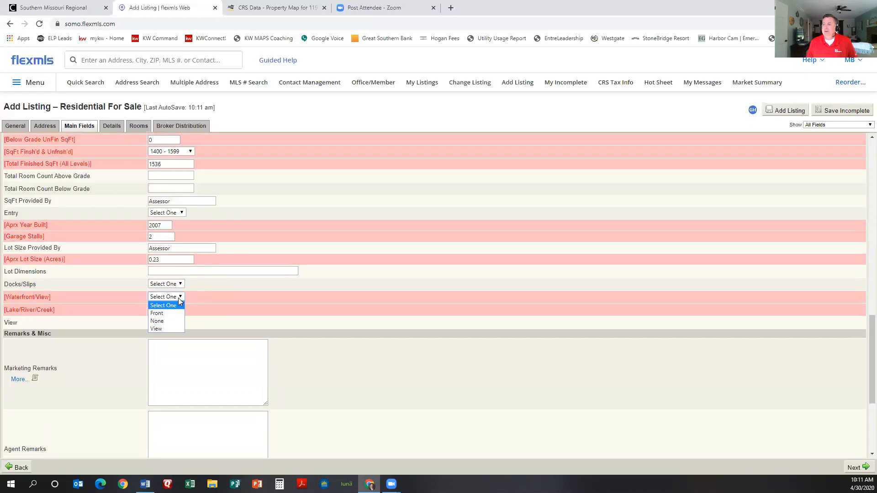
pyautogui.click(167, 321)
pyautogui.scroll(-1, 191, 306)
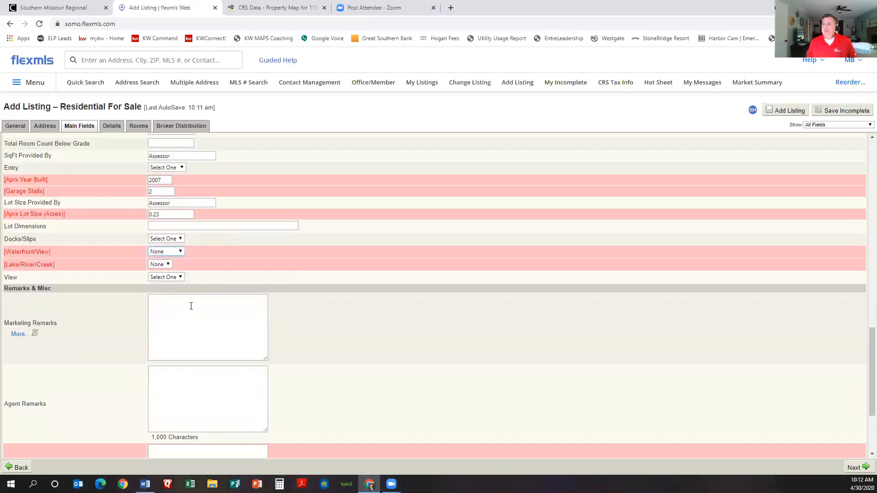
pyautogui.click(191, 306)
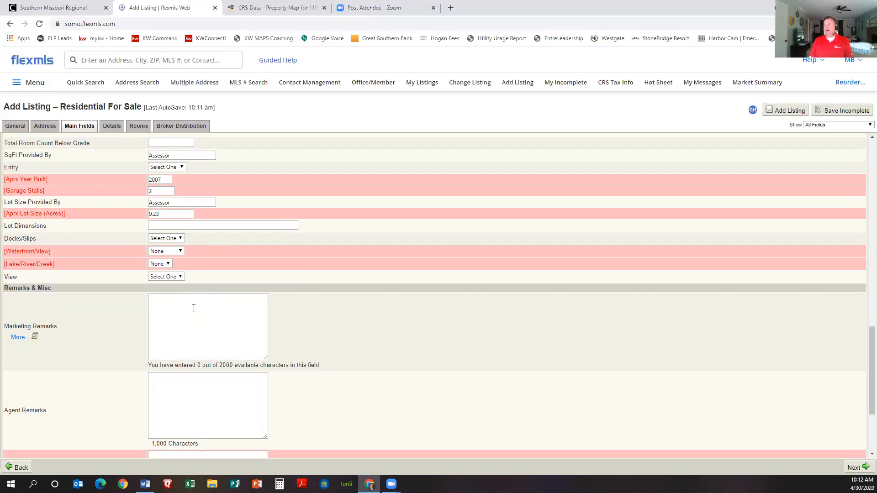
pyautogui.scroll(6, 194, 308)
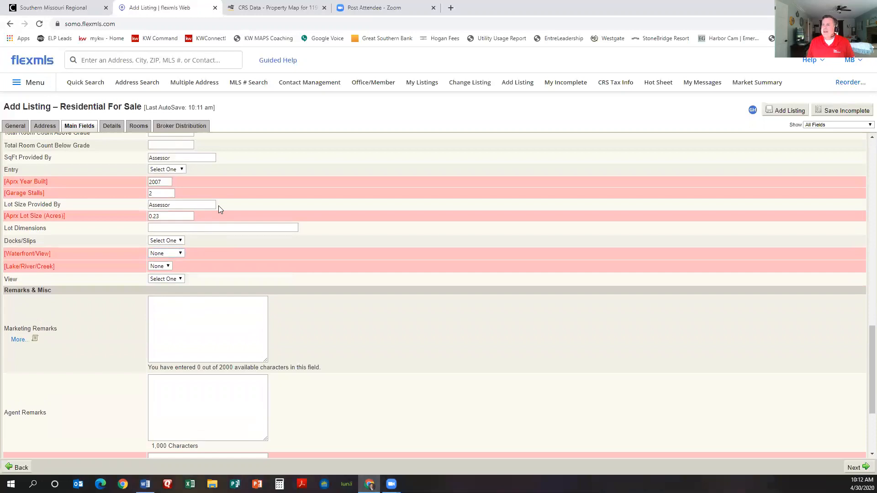
# Step: Write 'Seller does not pay commission on concessions.' and a new line 'Closing' in Agent Remarks
pyautogui.scroll(-6, 185, 307)
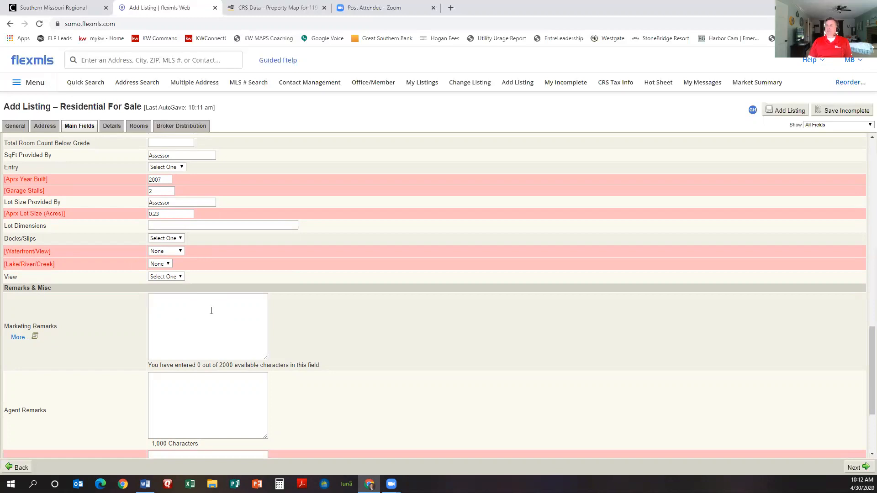
pyautogui.click(196, 387)
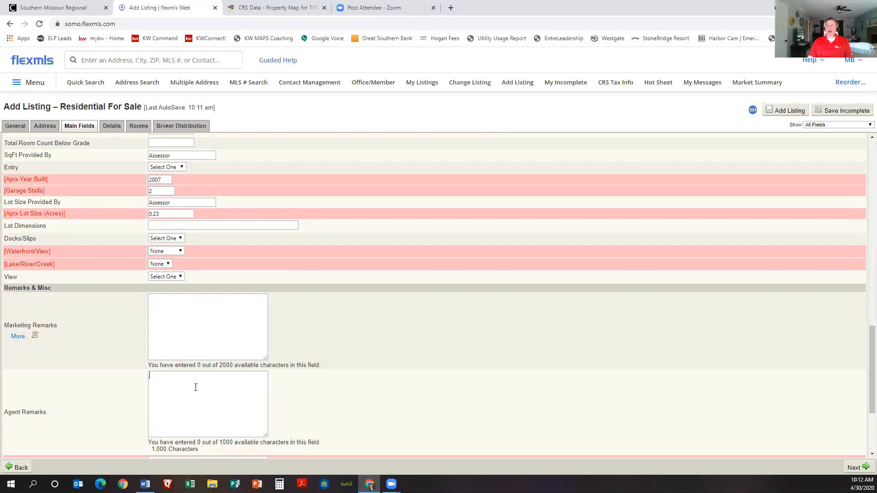
pyautogui.write('Seell')
pyautogui.press('BackSpace')
pyautogui.press('BackSpace')
pyautogui.write('ller lo')
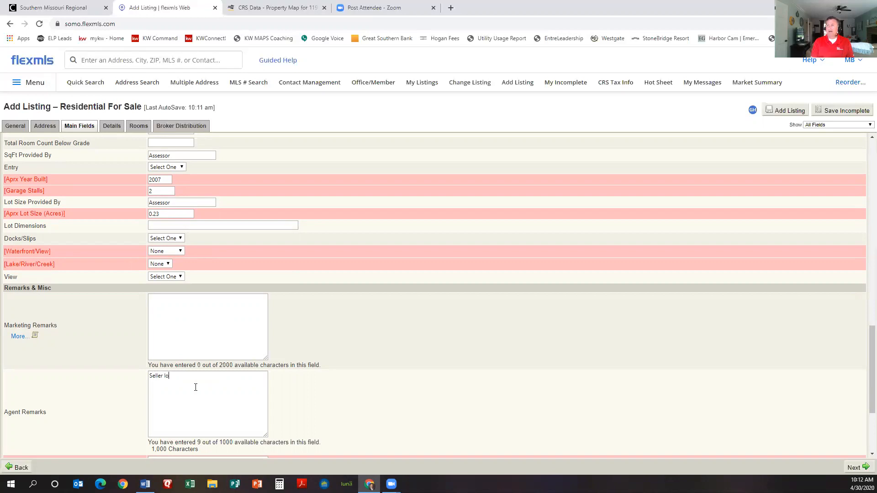
pyautogui.press('BackSpace')
pyautogui.press('BackSpace')
pyautogui.write('does not')
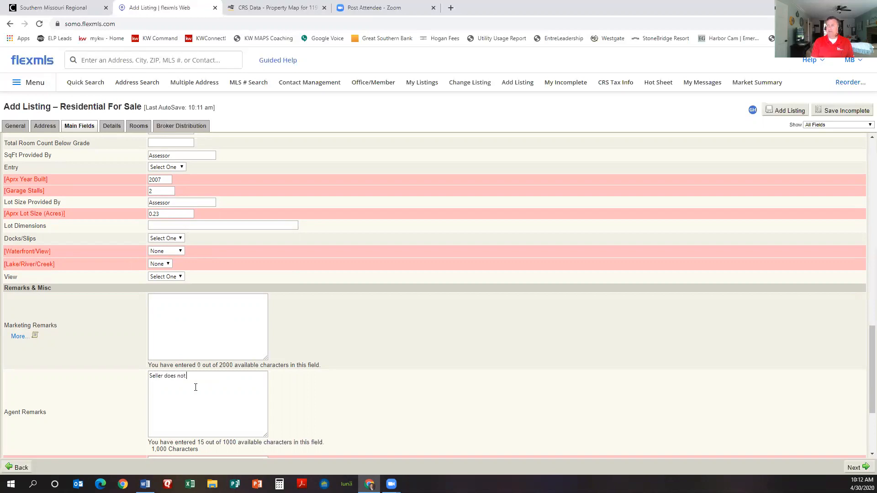
pyautogui.write(' pay commission on concessions.')
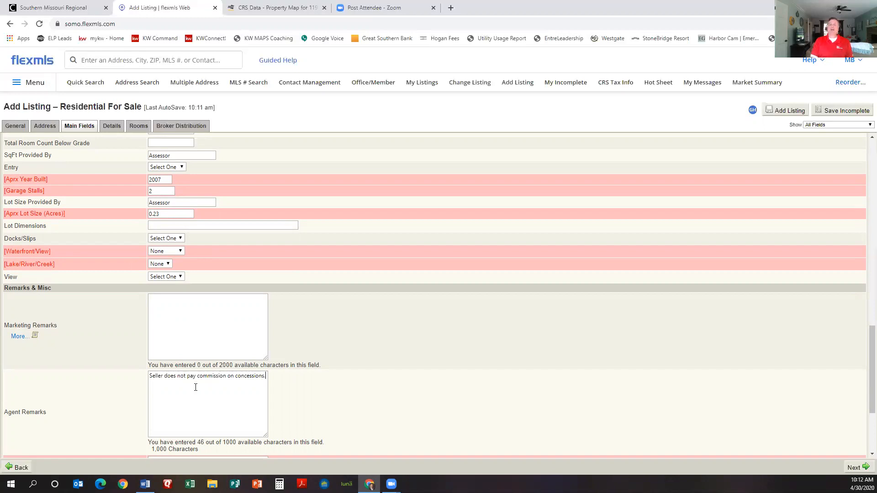
pyautogui.press('Return')
pyautogui.write('Closing')
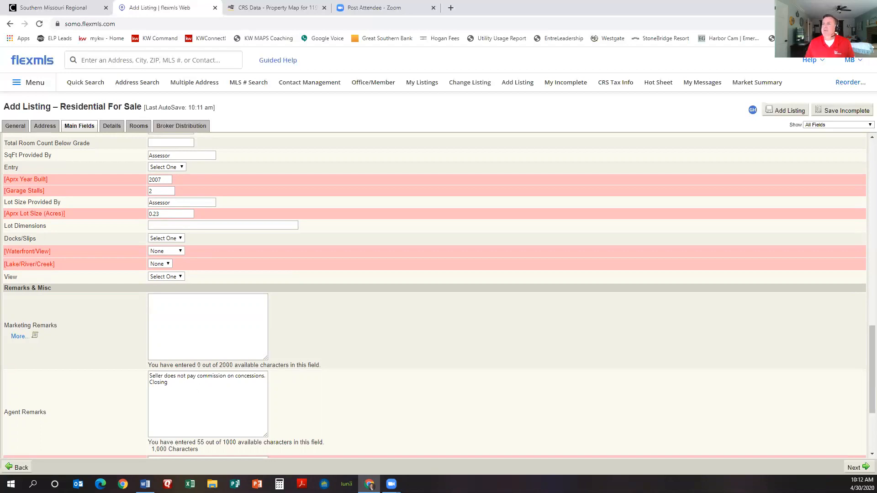
pyautogui.click(76, 7)
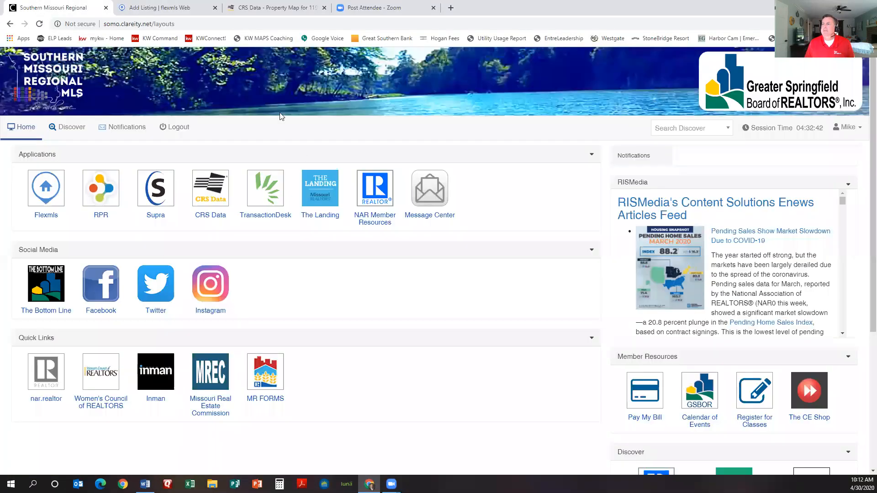
# Step: In TransactionDesk Personal Clauses, open the seller broker-fees clause and select its text
pyautogui.click(268, 198)
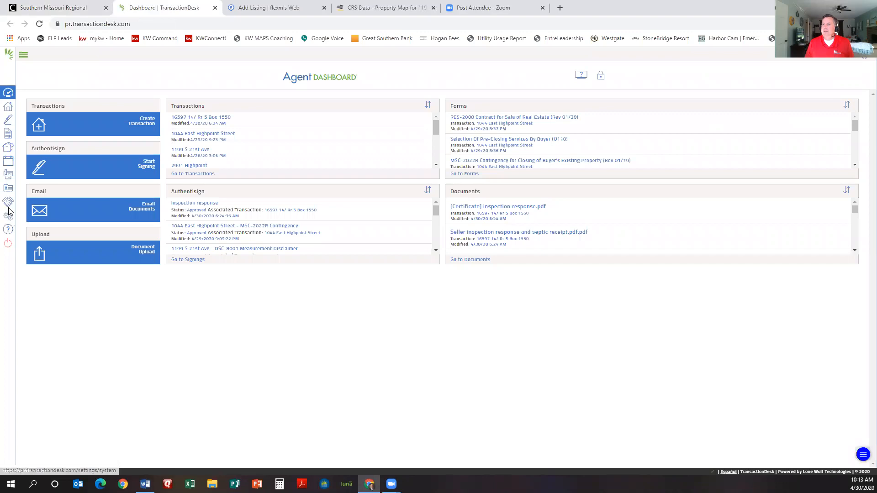
pyautogui.click(8, 217)
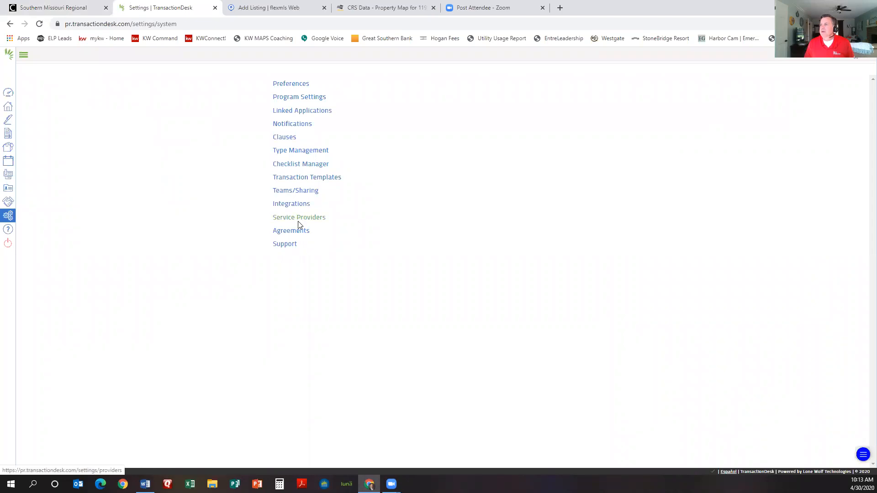
pyautogui.click(285, 139)
pyautogui.click(312, 97)
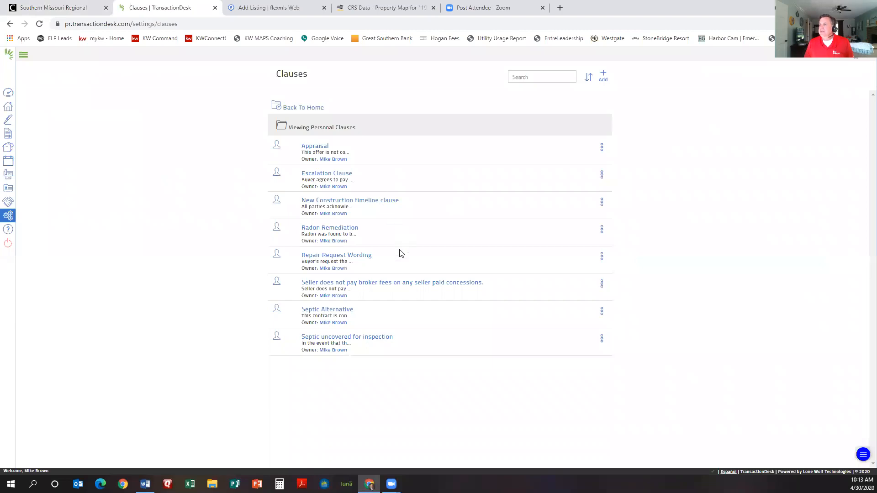
pyautogui.click(370, 283)
pyautogui.moveTo(398, 127); pyautogui.dragTo(369, 116)
pyautogui.hotkey('ctrl', 'c')
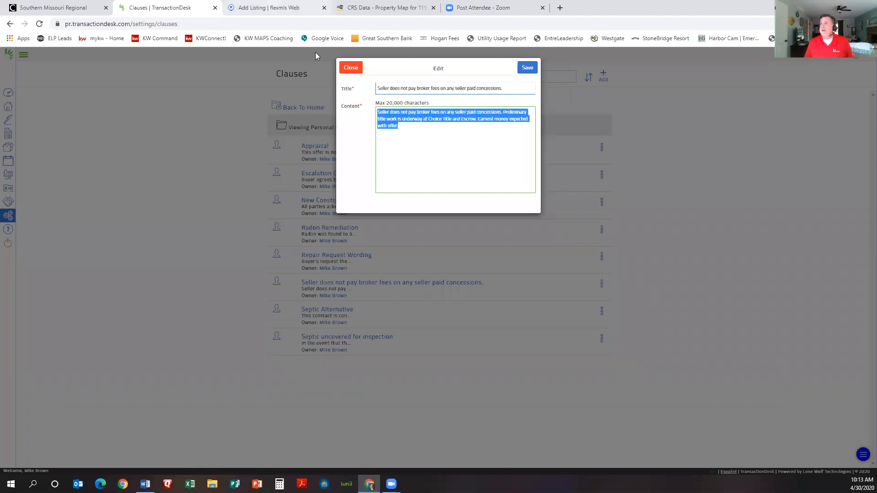
pyautogui.click(274, 7)
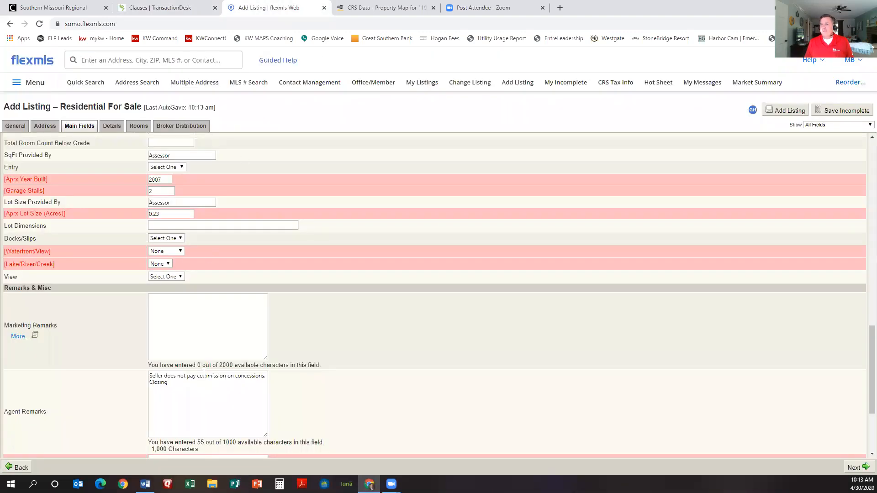
# Step: Replace the Agent Remarks text with the pasted broker-fees clause, then click into Directions
pyautogui.scroll(-2, 196, 341)
pyautogui.hotkey('ctrl', 'a')
pyautogui.hotkey('ctrl', 'v')
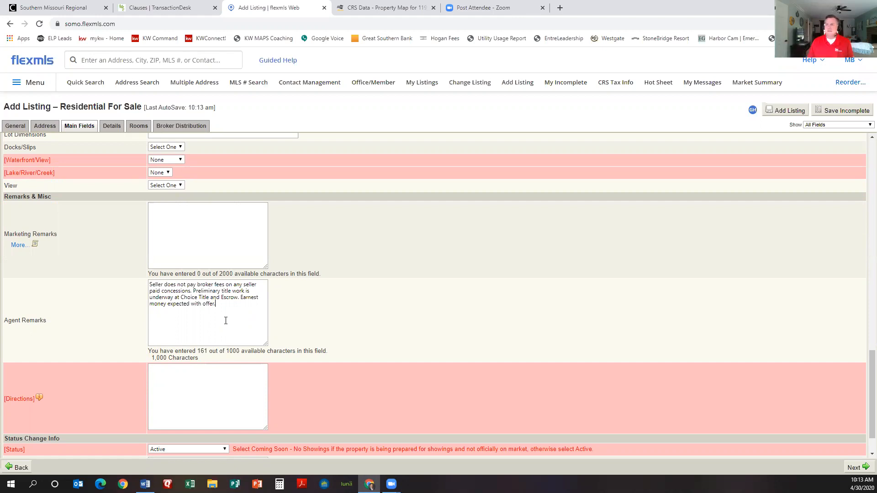
pyautogui.scroll(-1, 217, 338)
pyautogui.click(215, 346)
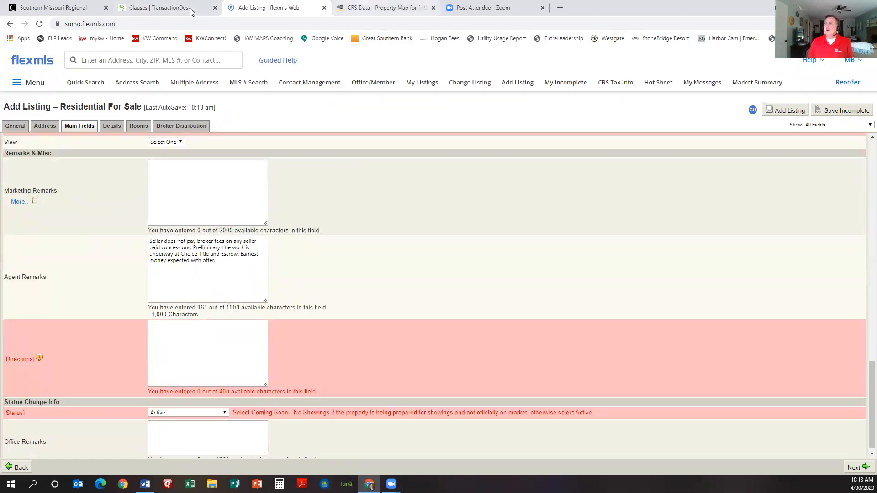
pyautogui.click(384, 7)
pyautogui.scroll(-2, 454, 268)
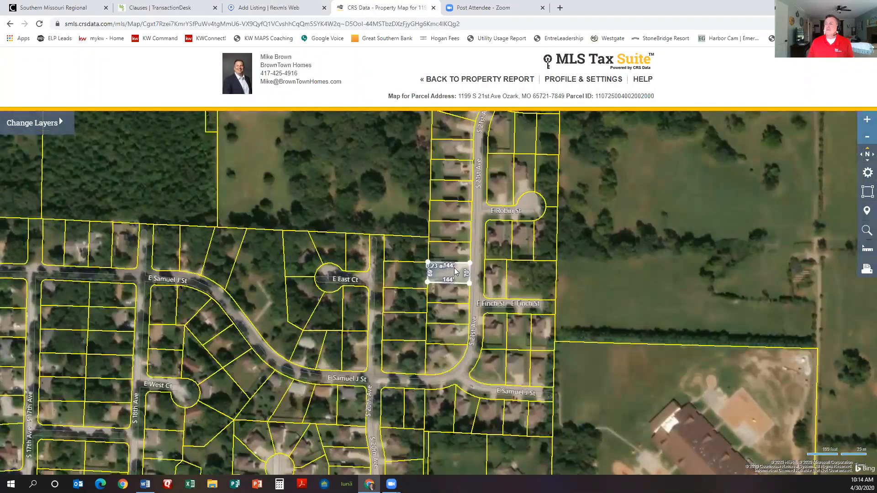
# Step: Zoom the parcel map out and back in around the 0.23-acre lot on S 21st Ave
pyautogui.scroll(-2, 454, 267)
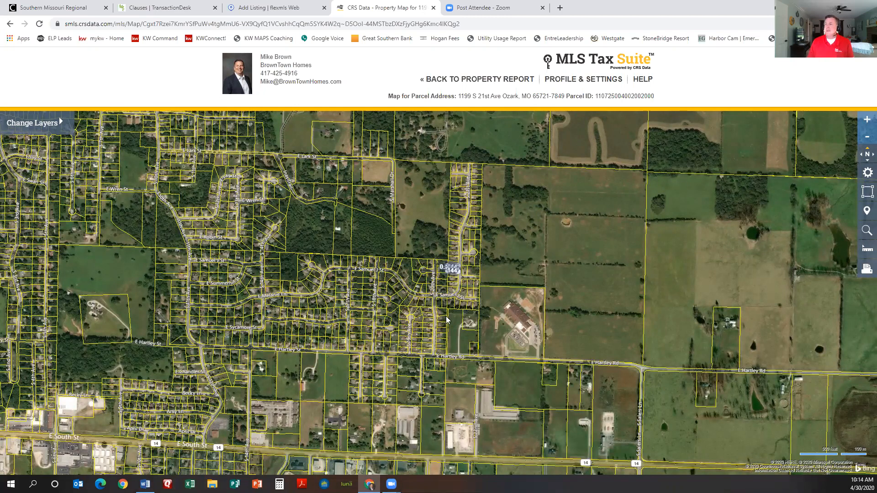
pyautogui.scroll(2, 447, 319)
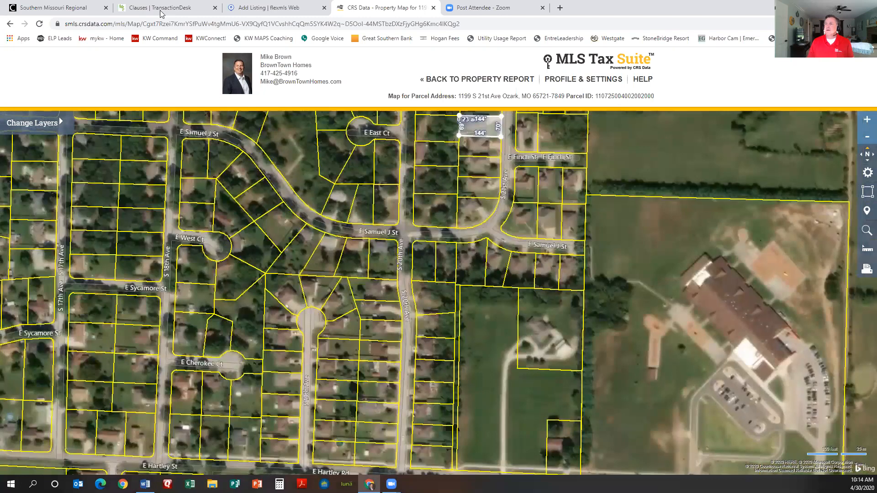
pyautogui.click(161, 11)
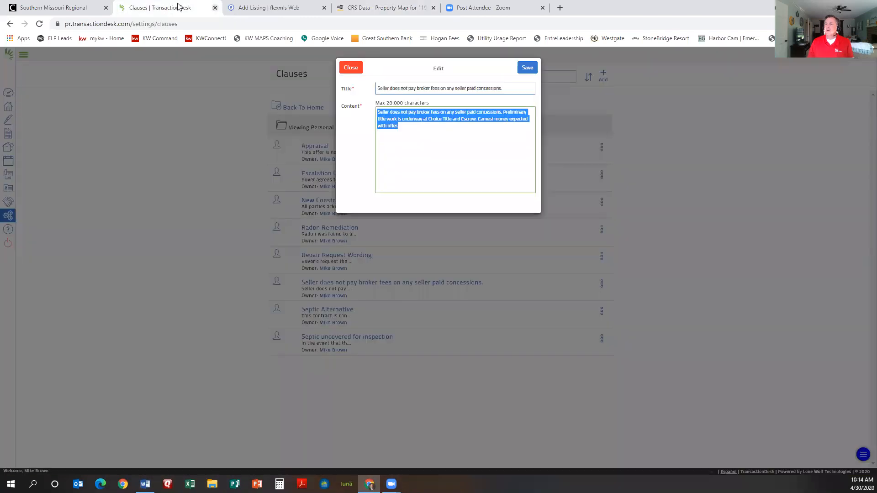
# Step: Close the TransactionDesk Clauses tab and advance the listing to its Details page
pyautogui.hotkey('ctrl', 'w')
pyautogui.scroll(-1, 215, 358)
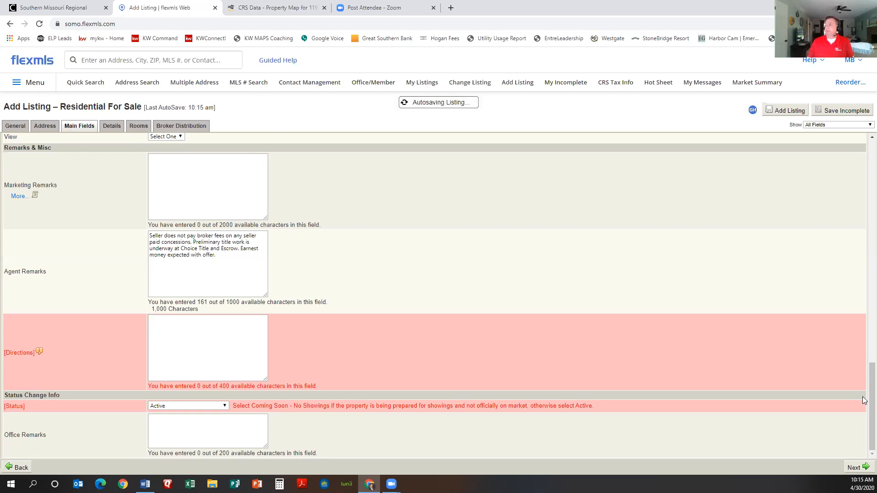
pyautogui.click(853, 468)
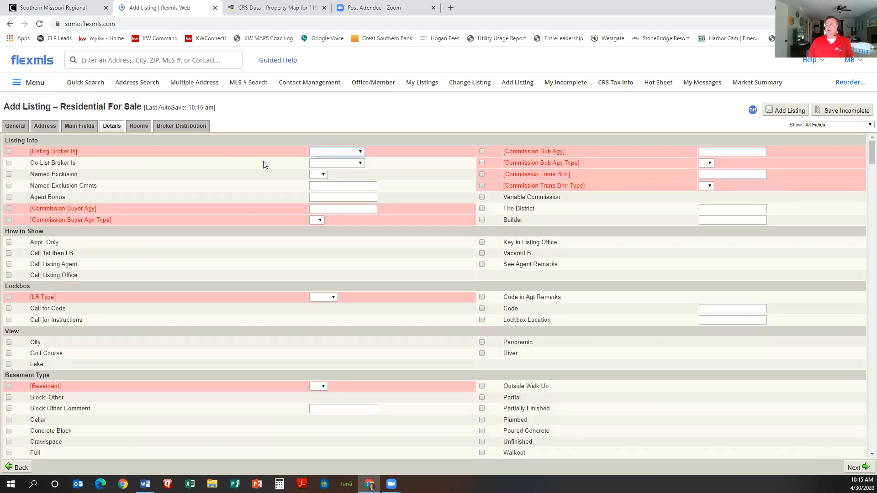
# Step: Set Listing Broker Is to Designated Agent
pyautogui.click(361, 152)
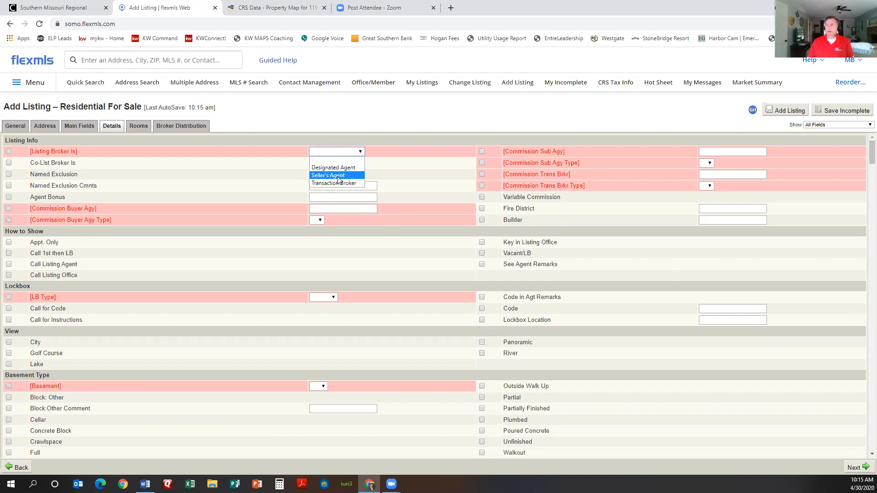
pyautogui.click(338, 176)
pyautogui.click(360, 152)
pyautogui.click(352, 168)
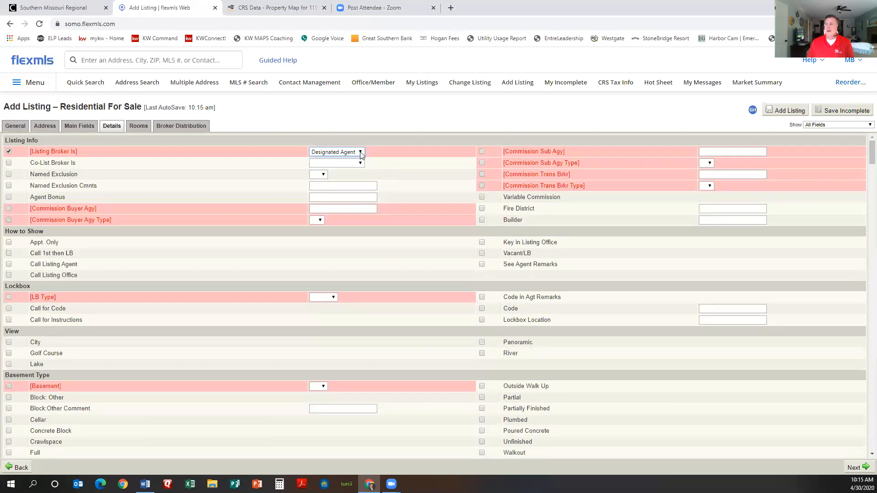
# Step: Enter a 3 percent buyer agency commission
pyautogui.click(327, 208)
pyautogui.write('3')
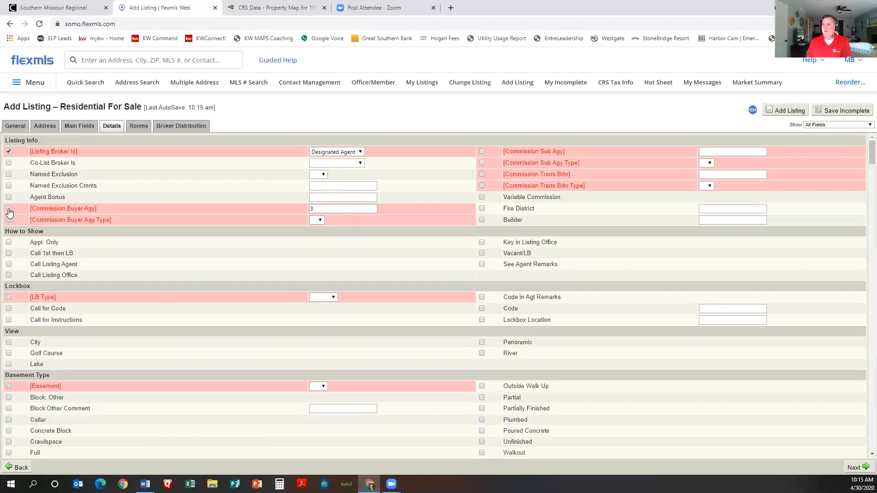
pyautogui.click(321, 221)
pyautogui.click(321, 220)
pyautogui.click(318, 227)
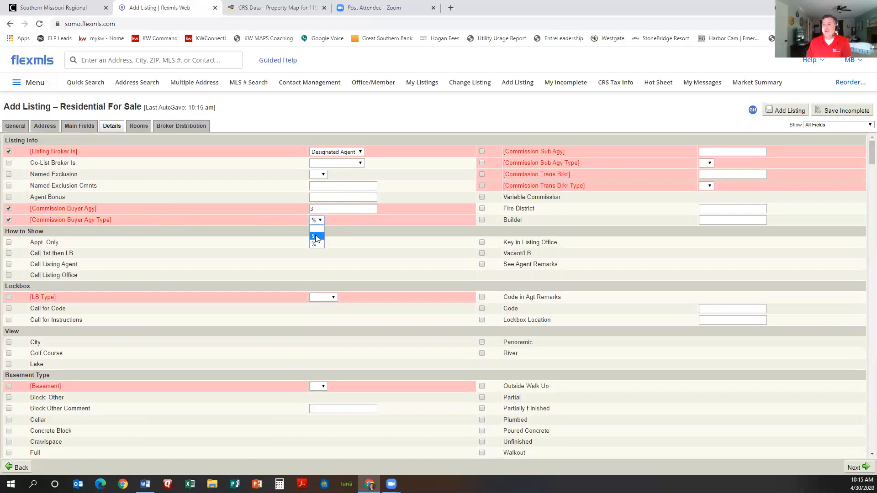
pyautogui.click(318, 220)
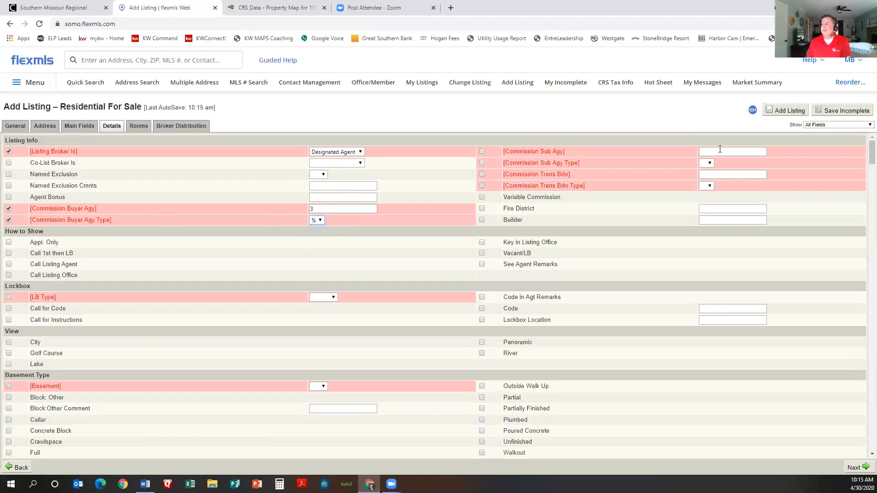
pyautogui.write('3')
# Step: Set sub-agency and transaction-broker commissions to 3 percent and tick Vacant/LB
pyautogui.click(709, 163)
pyautogui.click(704, 187)
pyautogui.write('3')
pyautogui.click(709, 186)
pyautogui.click(704, 209)
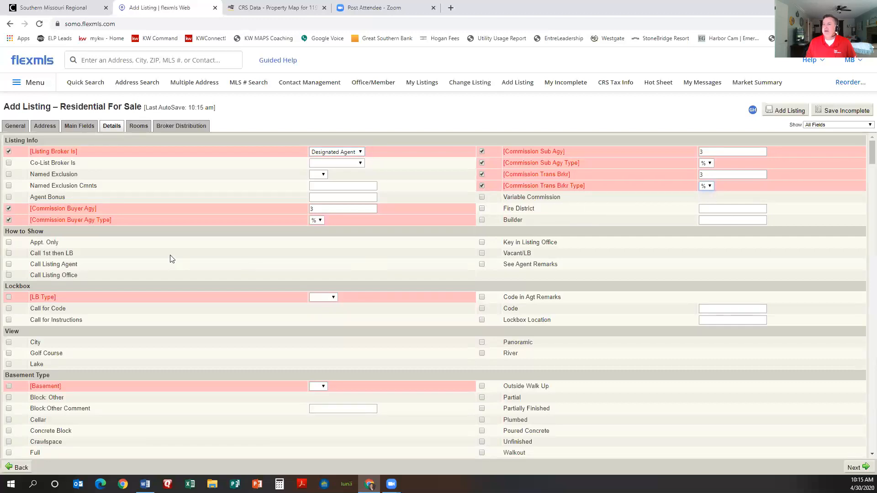
pyautogui.click(482, 253)
pyautogui.scroll(-1, 322, 270)
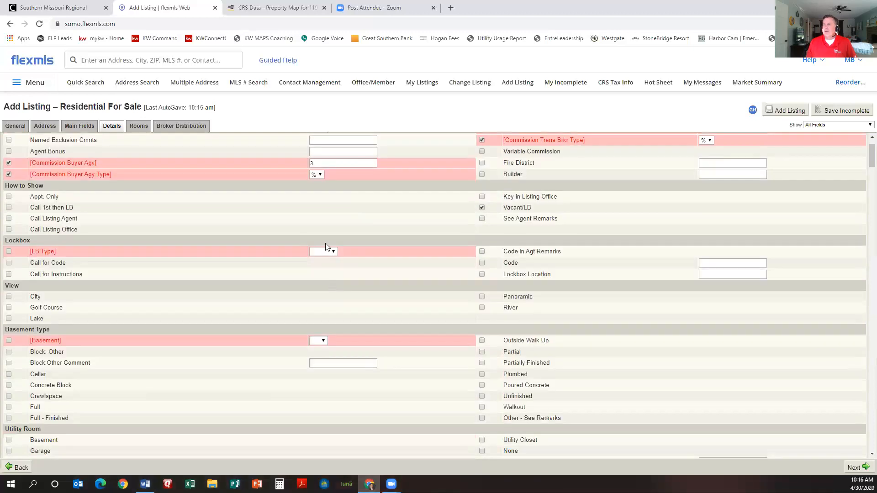
# Step: Set LB Type to Supra and Basement to No
pyautogui.click(334, 252)
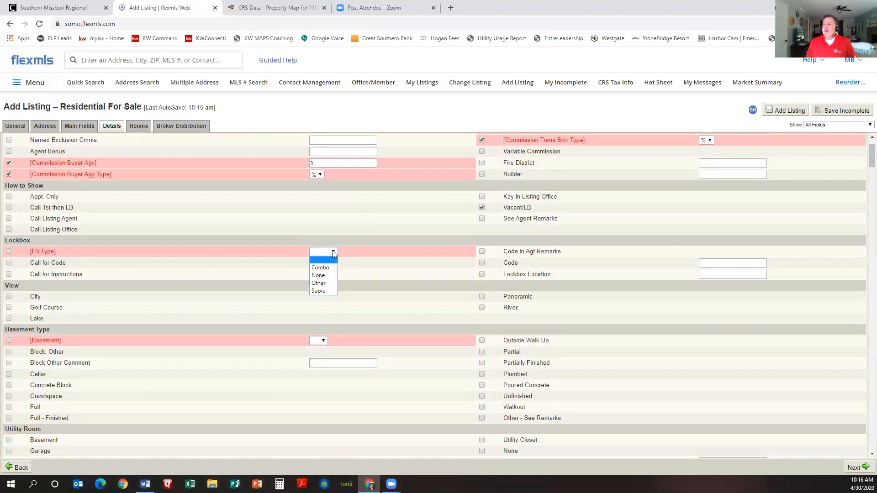
pyautogui.click(320, 293)
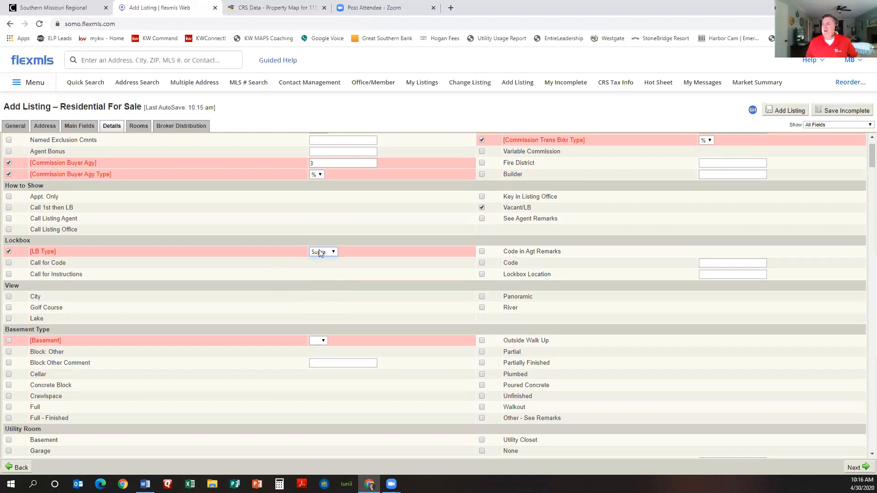
pyautogui.scroll(-1, 218, 247)
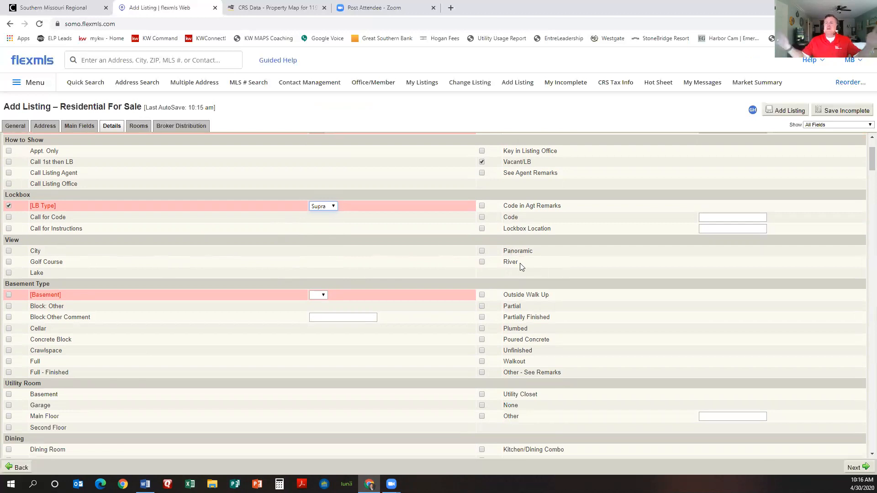
pyautogui.click(324, 295)
pyautogui.click(316, 312)
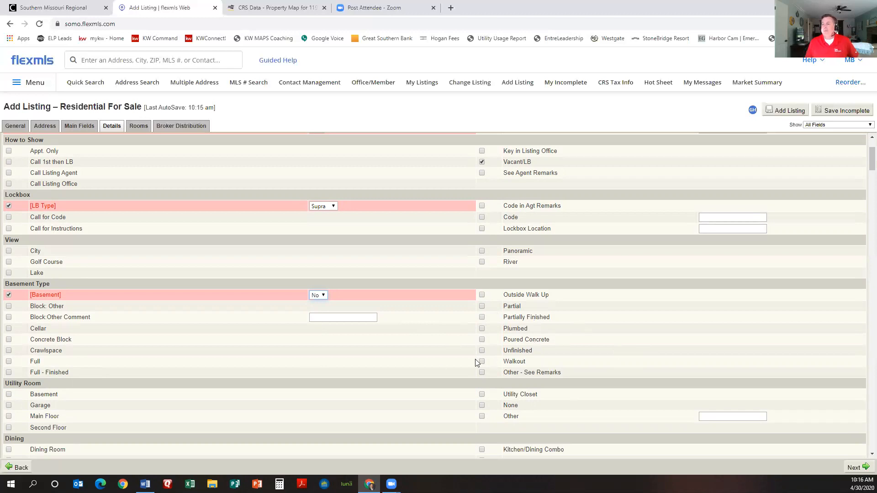
# Step: Tick Utility Room Main Floor and Bedroom-Master (Main Floor)
pyautogui.scroll(-2, 476, 364)
pyautogui.click(8, 325)
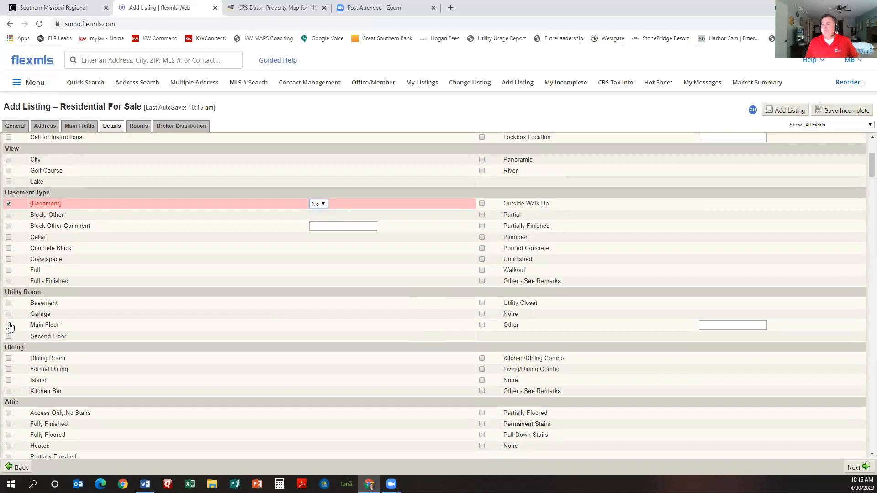
pyautogui.scroll(-2, 201, 315)
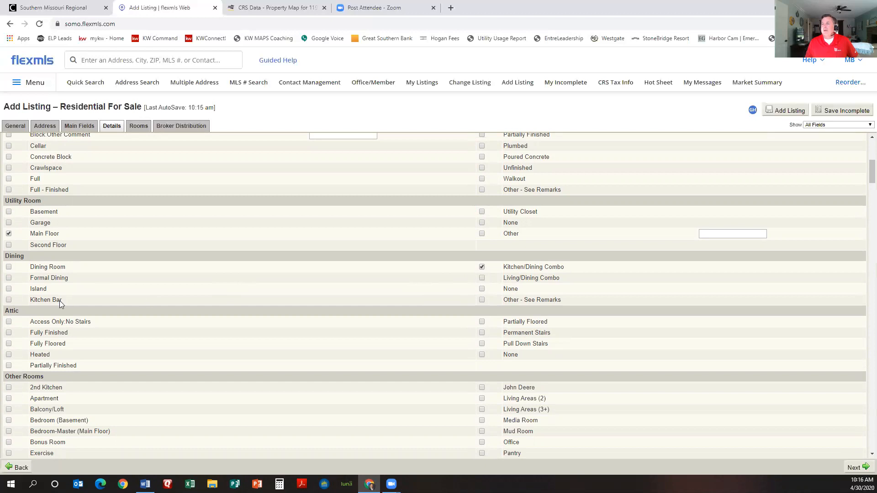
pyautogui.scroll(-2, 215, 295)
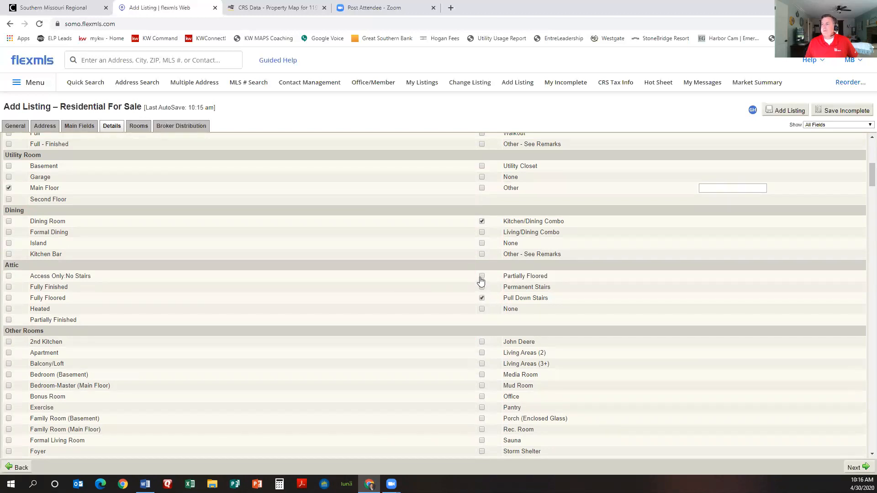
pyautogui.scroll(-3, 329, 316)
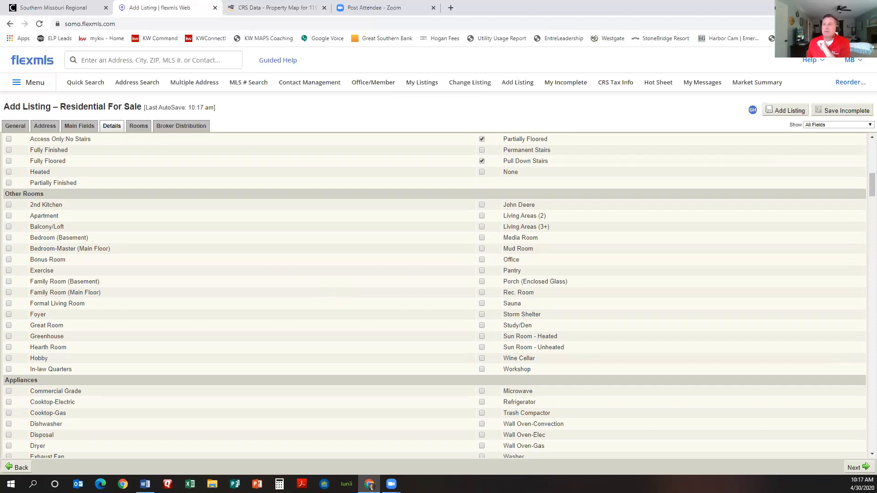
pyautogui.click(8, 249)
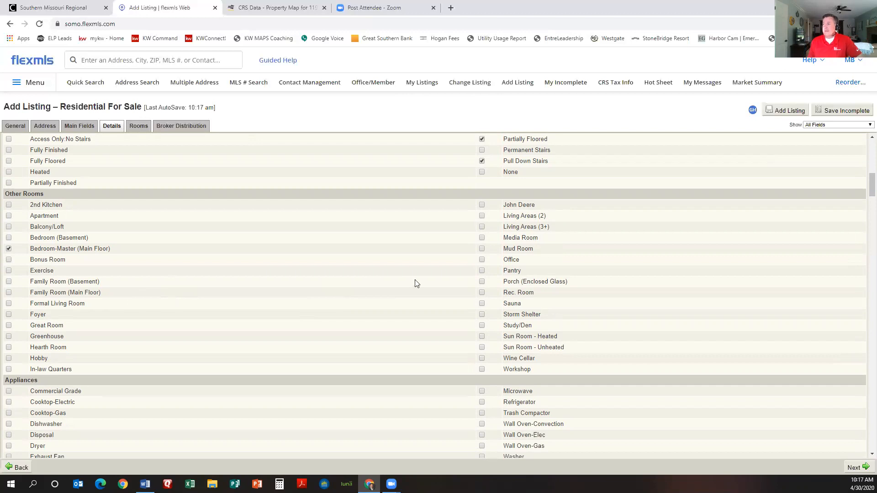
# Step: Tick Free Standing Stove: Electric, Dishwasher, Disposal and Microwave under Appliances
pyautogui.scroll(-3, 375, 273)
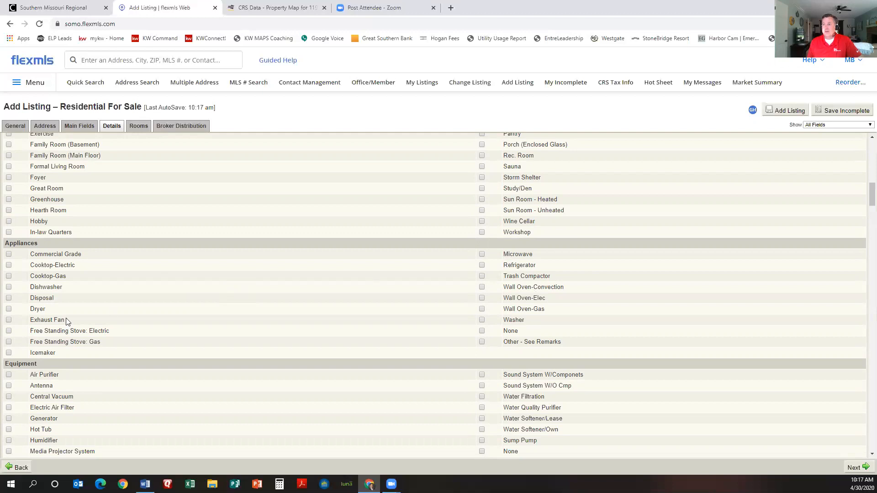
pyautogui.click(9, 332)
pyautogui.click(8, 288)
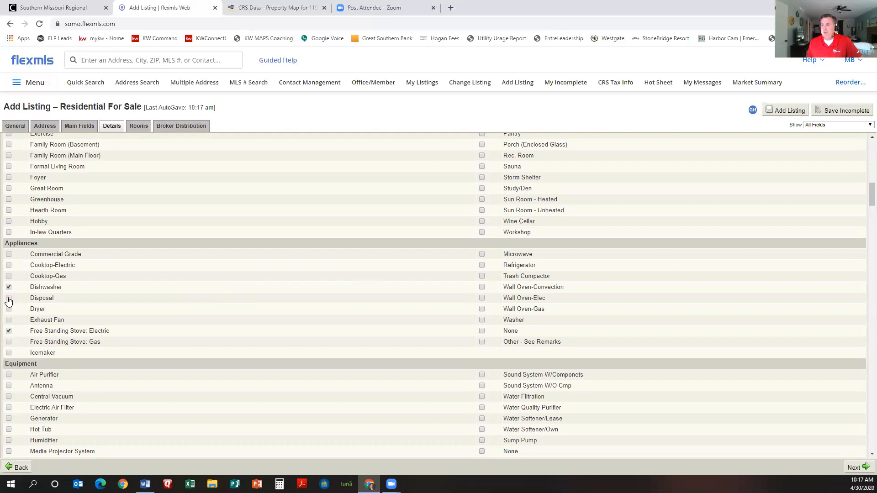
pyautogui.click(8, 298)
pyautogui.click(481, 255)
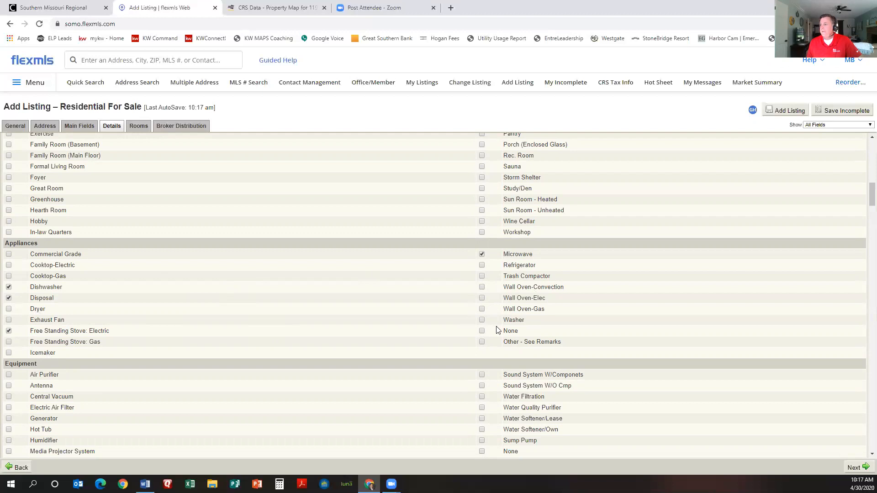
pyautogui.scroll(-1, 315, 283)
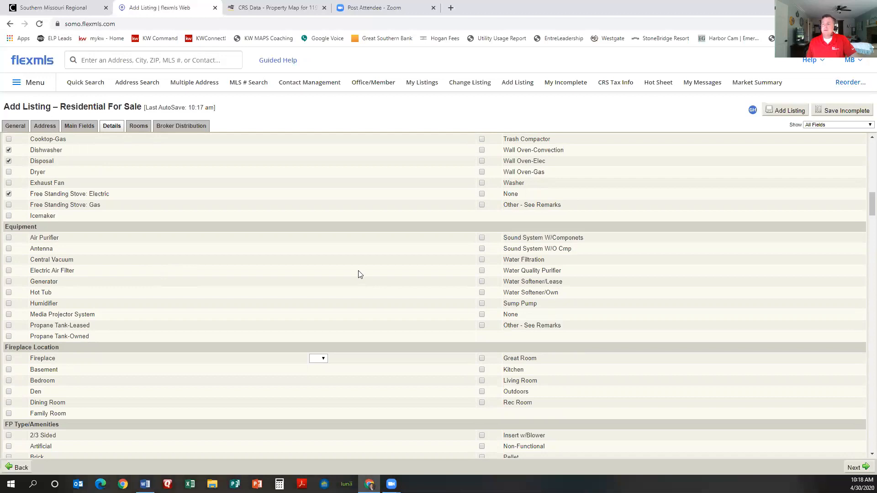
pyautogui.scroll(-2, 358, 274)
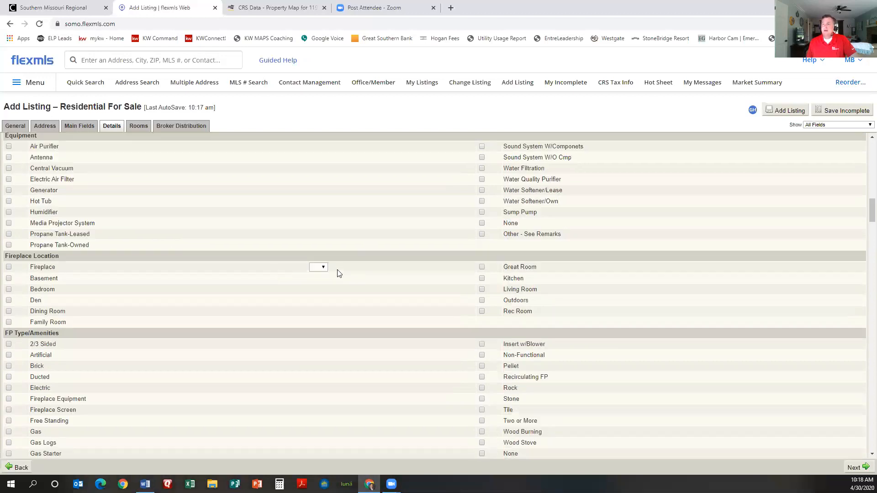
pyautogui.scroll(-1, 324, 274)
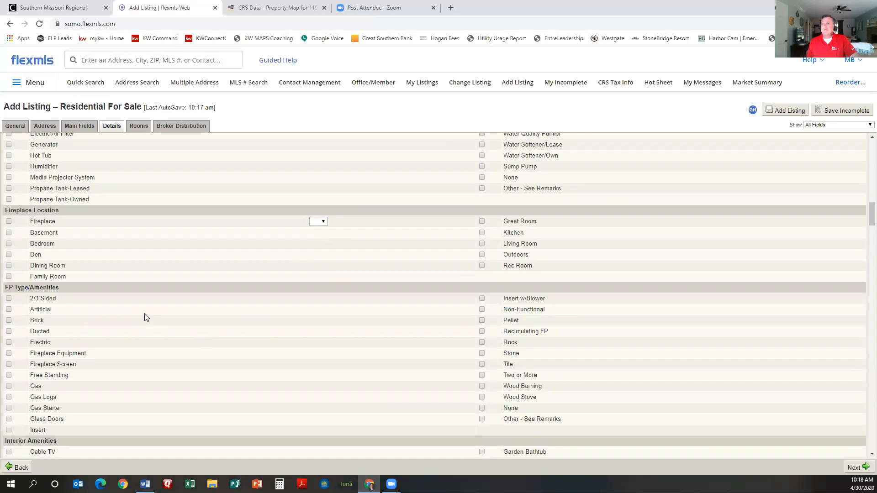
pyautogui.scroll(-1, 420, 350)
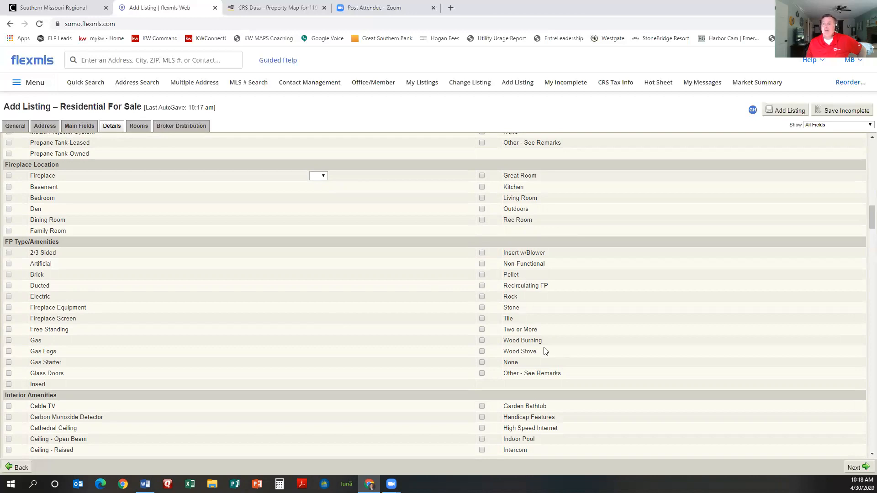
pyautogui.scroll(-4, 385, 351)
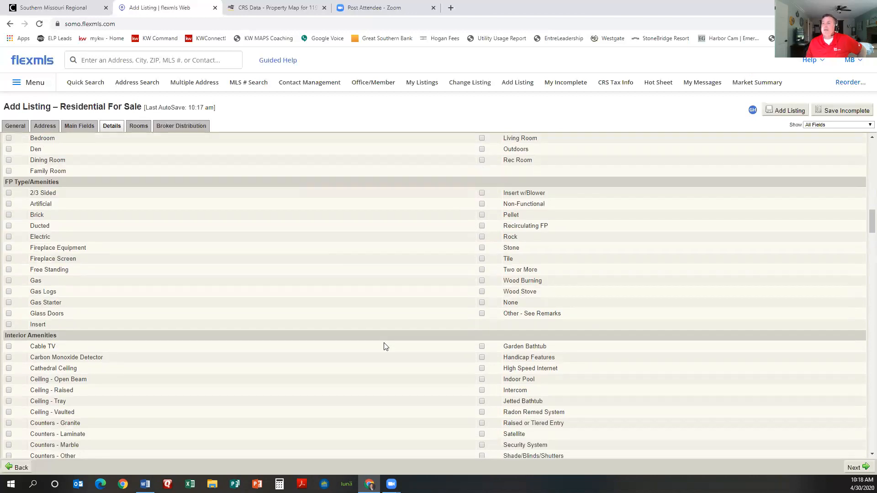
pyautogui.scroll(-1, 293, 319)
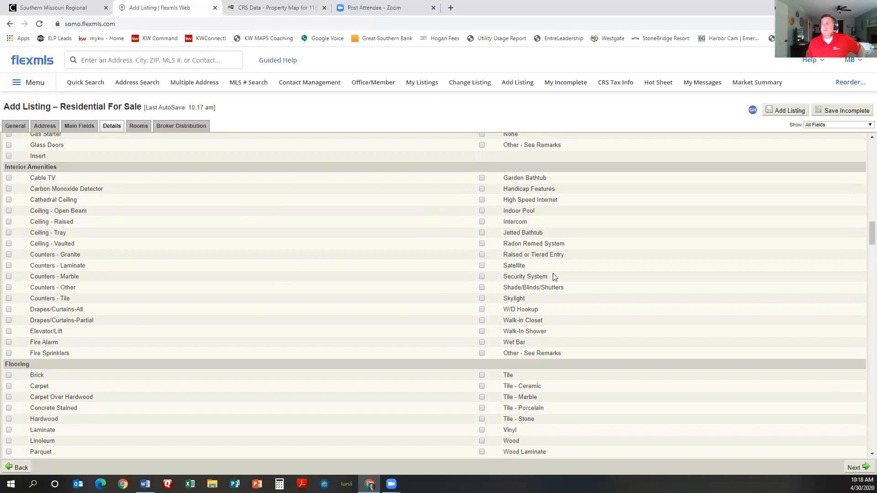
pyautogui.scroll(-3, 375, 286)
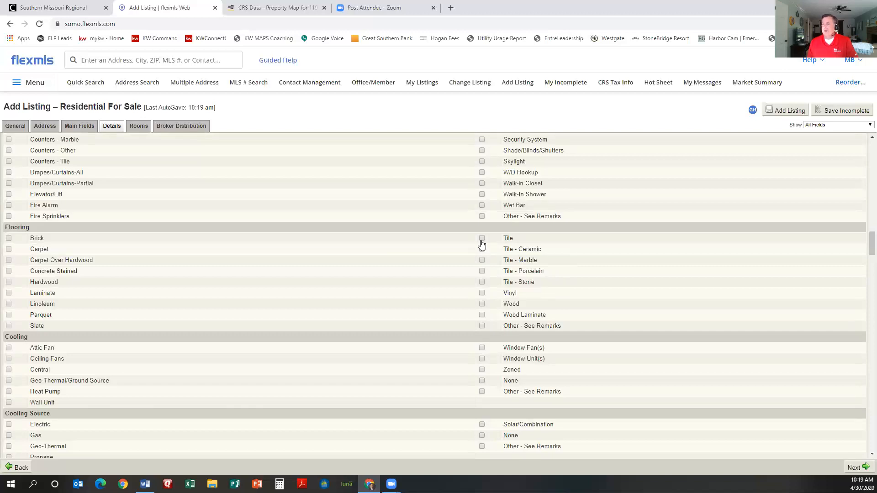
# Step: Tick Ceiling Fans and Central under Cooling
pyautogui.scroll(-1, 382, 271)
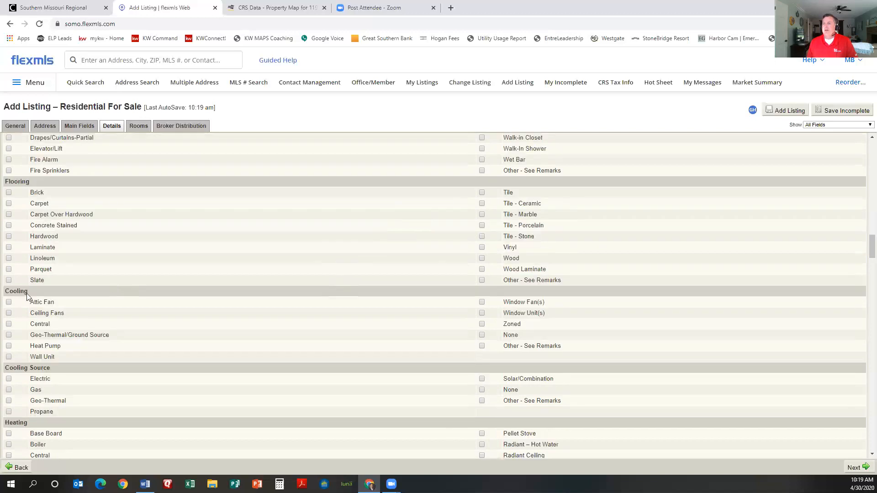
pyautogui.click(9, 313)
pyautogui.click(8, 324)
# Step: Tick Electric as the Cooling Source and Central under Heating
pyautogui.scroll(-2, 166, 327)
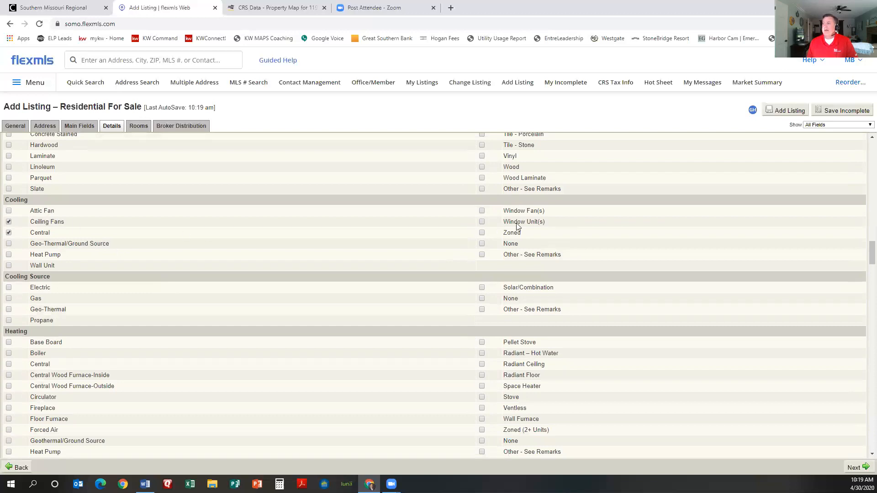
pyautogui.scroll(-2, 163, 258)
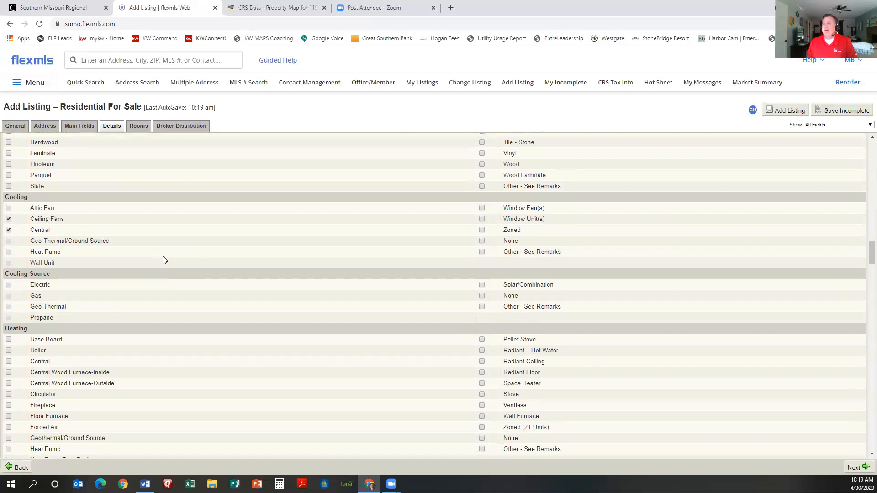
pyautogui.click(9, 197)
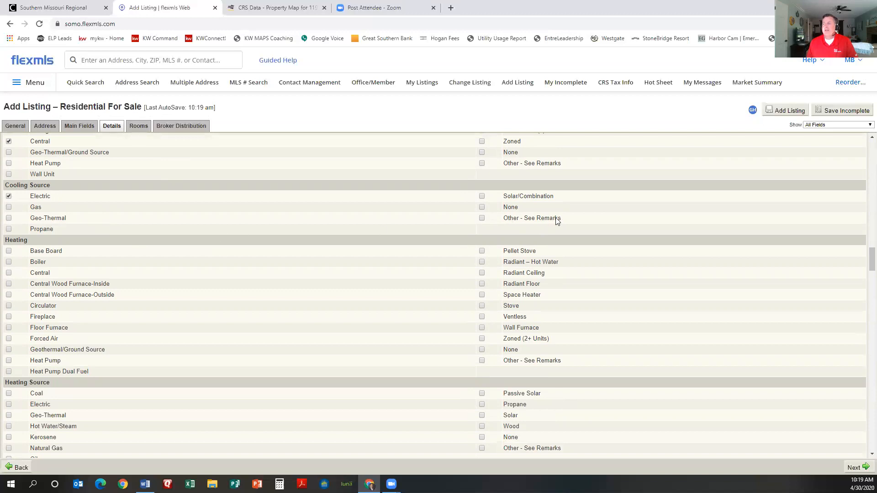
pyautogui.scroll(-1, 237, 236)
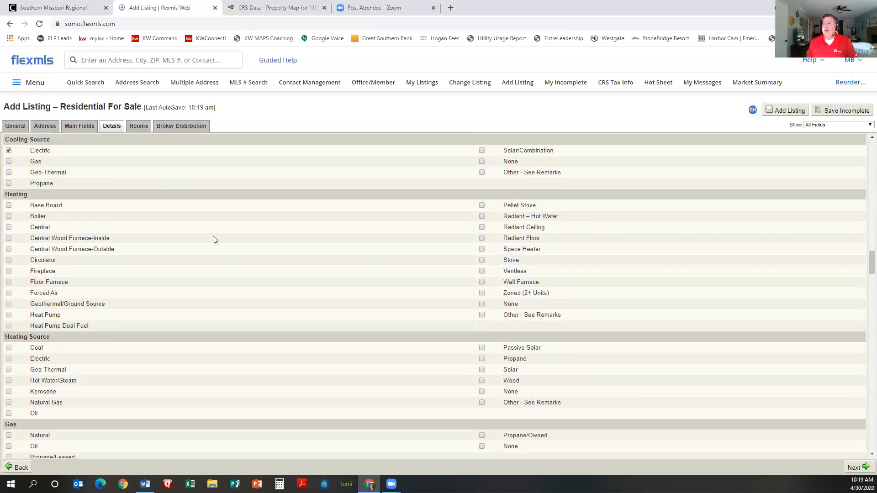
pyautogui.click(9, 226)
# Step: Tick Natural Gas under Heating Source and Natural under Gas
pyautogui.scroll(-1, 343, 296)
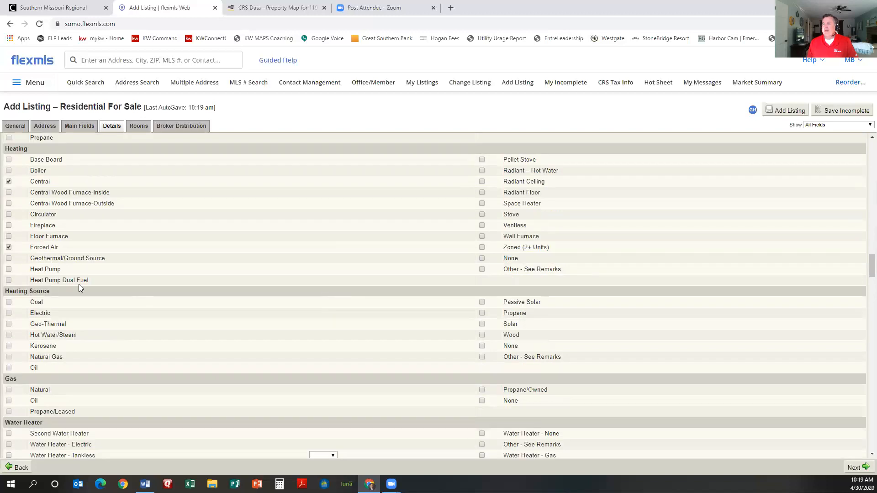
pyautogui.click(9, 358)
pyautogui.scroll(-2, 129, 327)
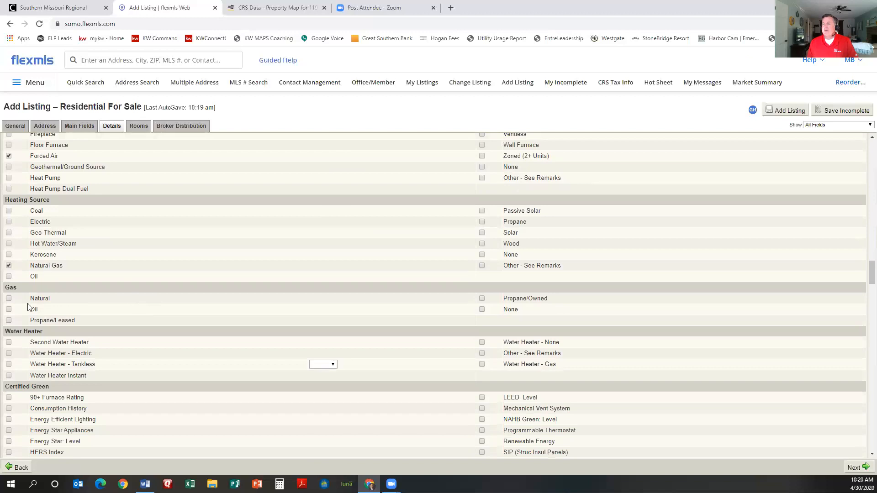
pyautogui.click(9, 300)
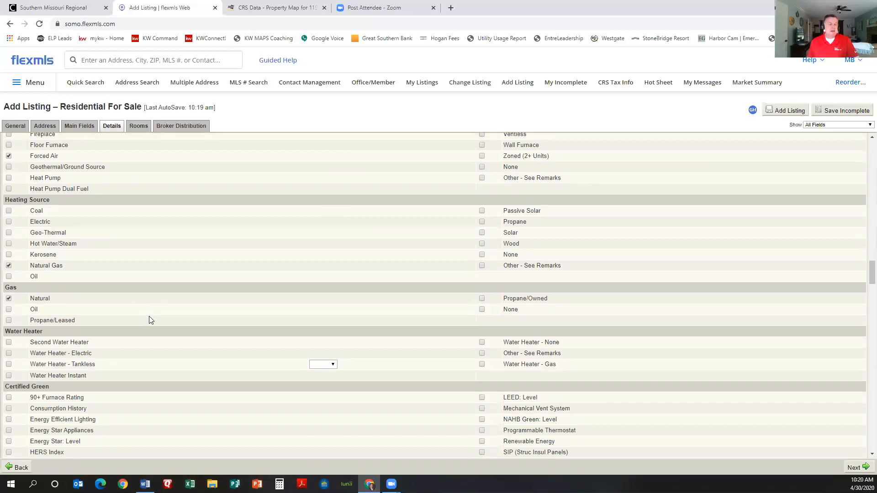
pyautogui.scroll(-1, 151, 317)
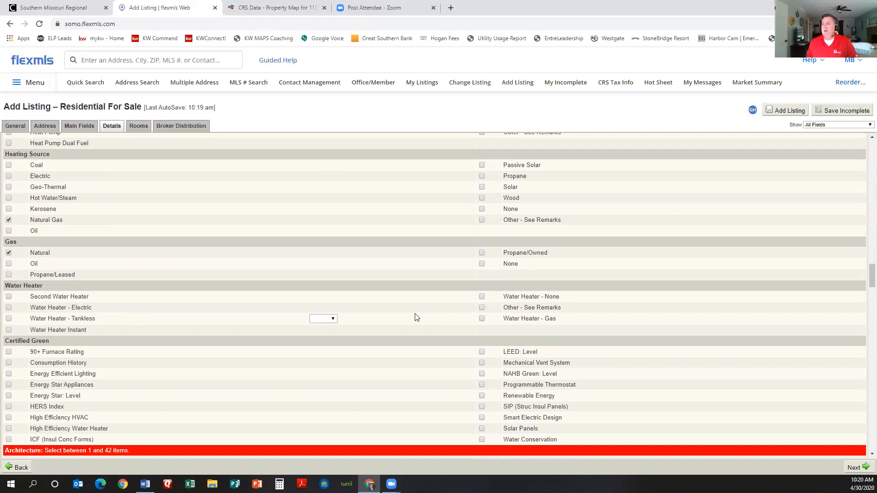
pyautogui.scroll(-2, 128, 290)
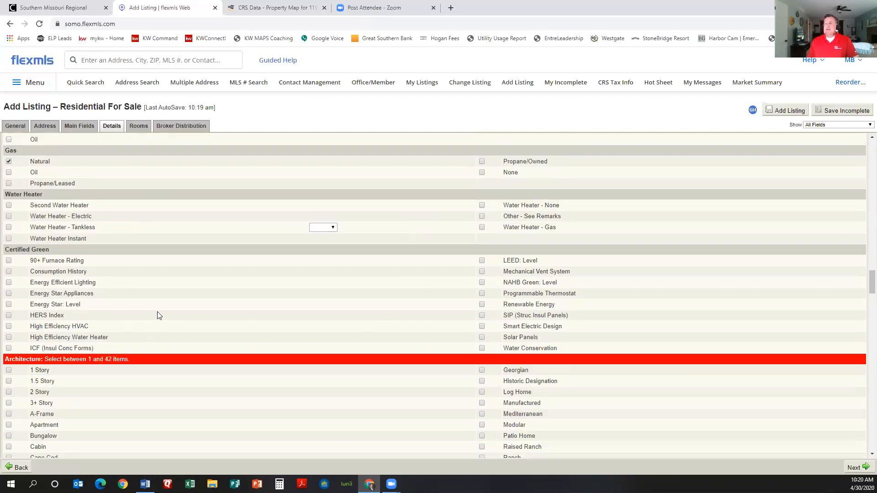
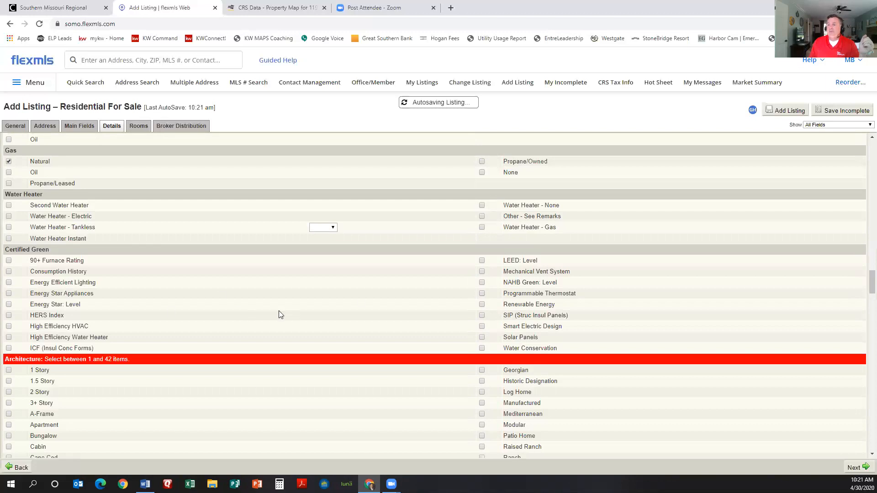
# Step: Tick 1 Story and Ranch as the home's Architecture styles
pyautogui.scroll(-1, 227, 294)
pyautogui.scroll(-4, 227, 294)
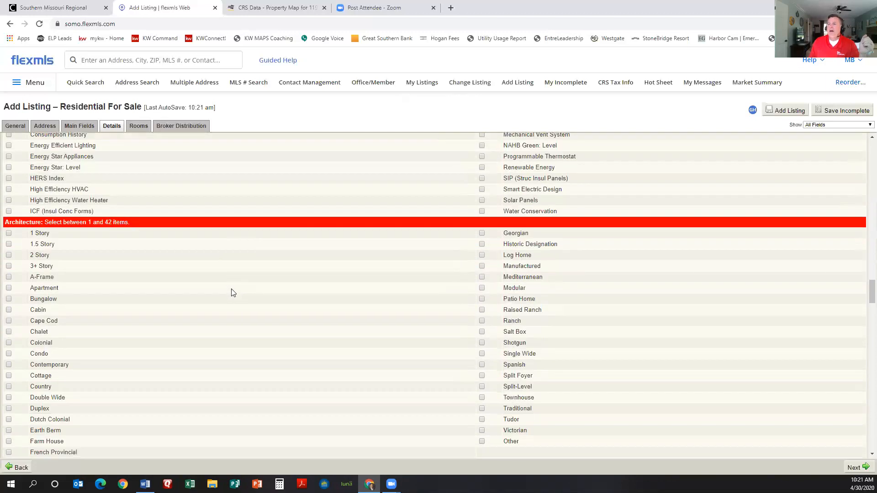
pyautogui.click(9, 188)
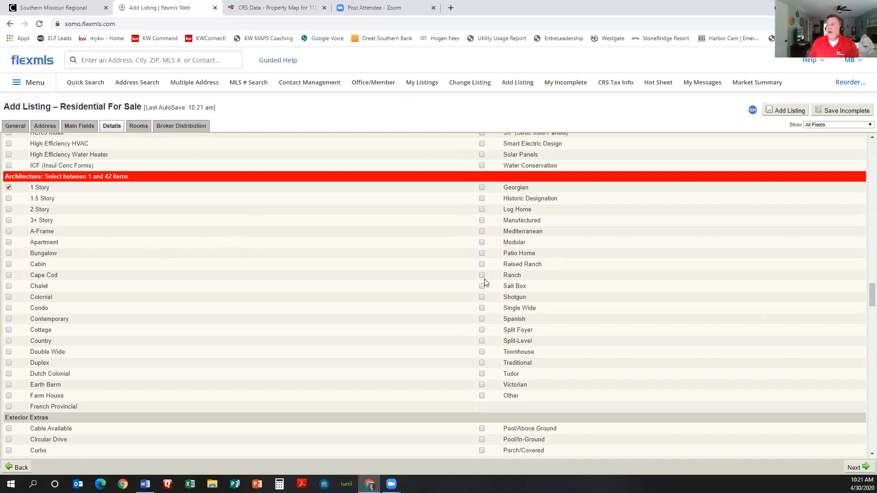
pyautogui.click(482, 275)
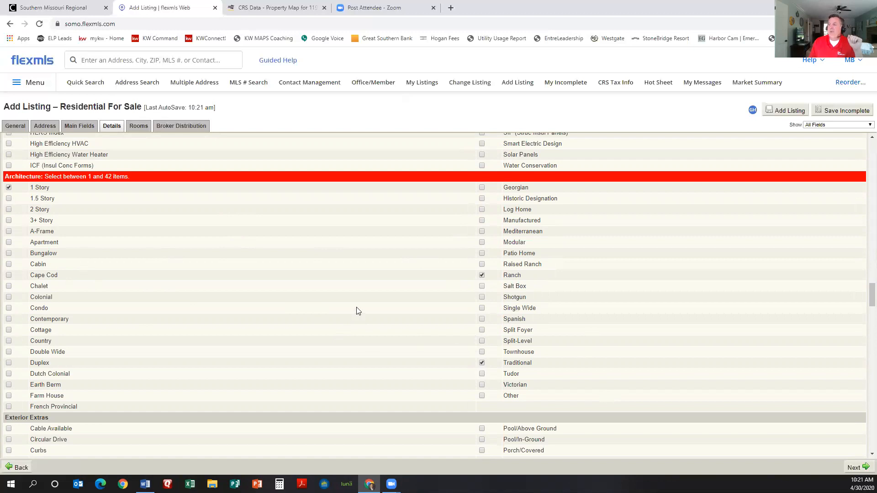
pyautogui.scroll(-5, 359, 311)
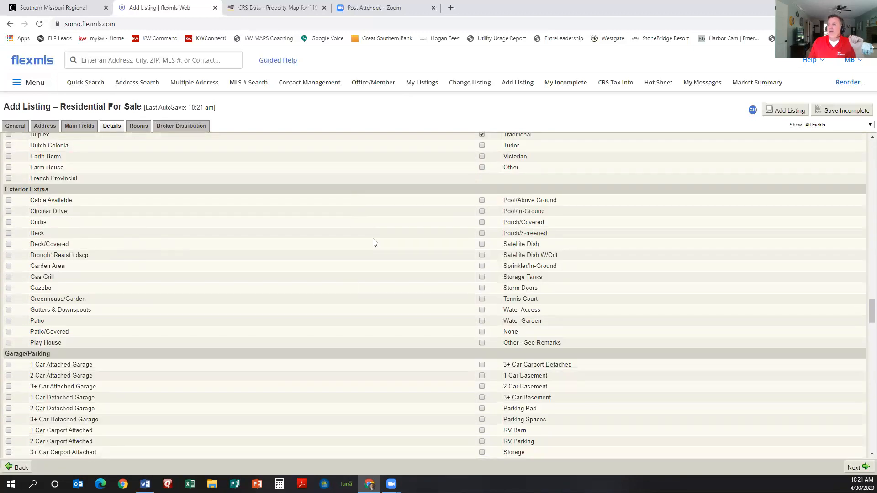
# Step: Check Patio under Exterior Extras
pyautogui.click(9, 322)
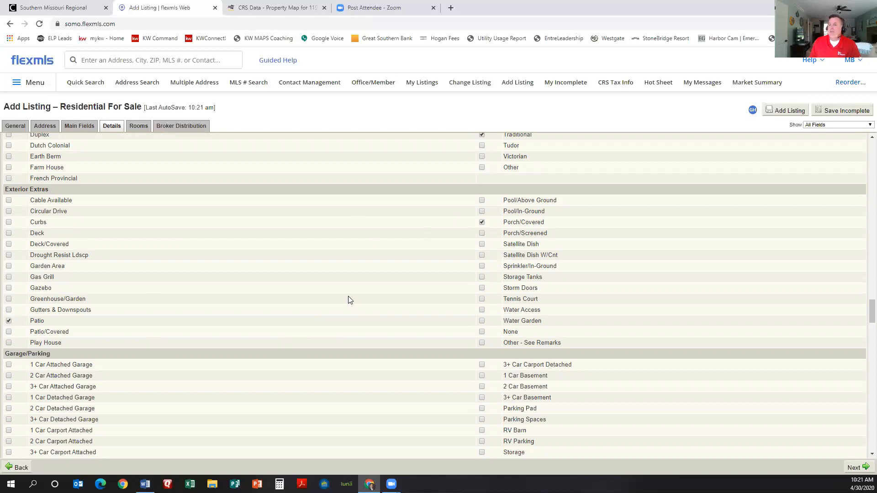
pyautogui.click(9, 320)
pyautogui.click(9, 317)
# Step: Select 2 Car Attached Garage under Garage/Parking
pyautogui.scroll(-3, 382, 313)
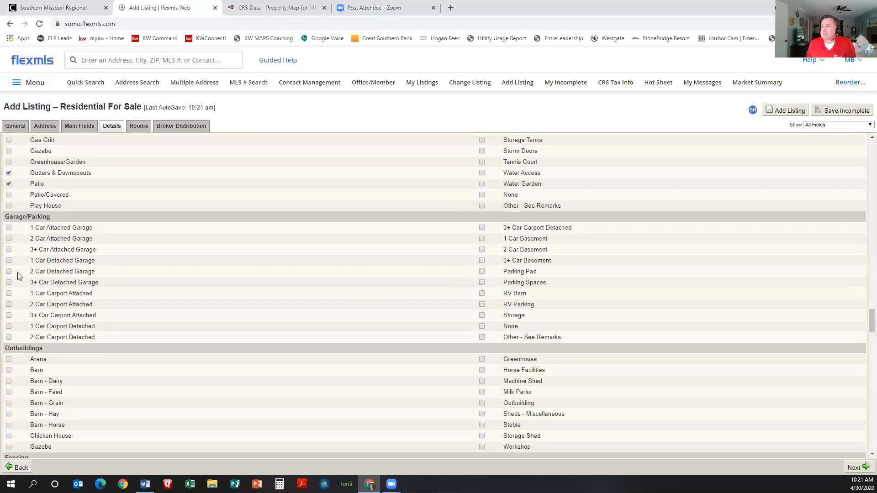
pyautogui.click(8, 239)
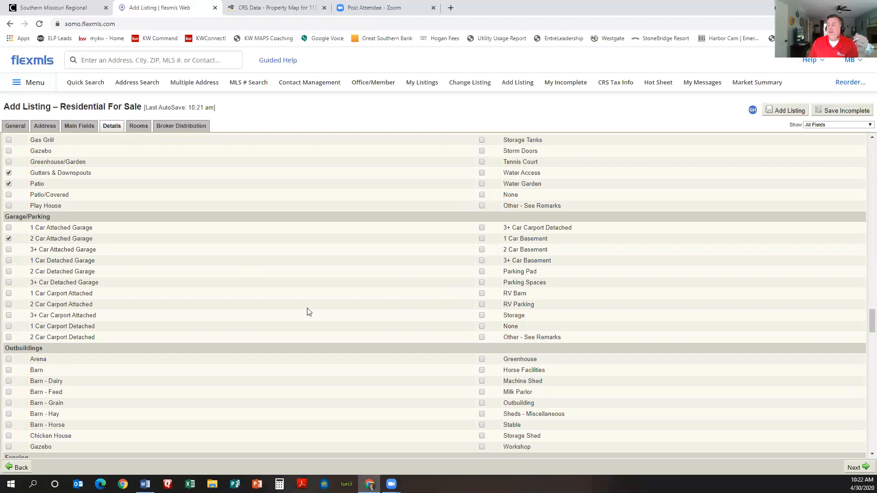
pyautogui.scroll(-3, 333, 303)
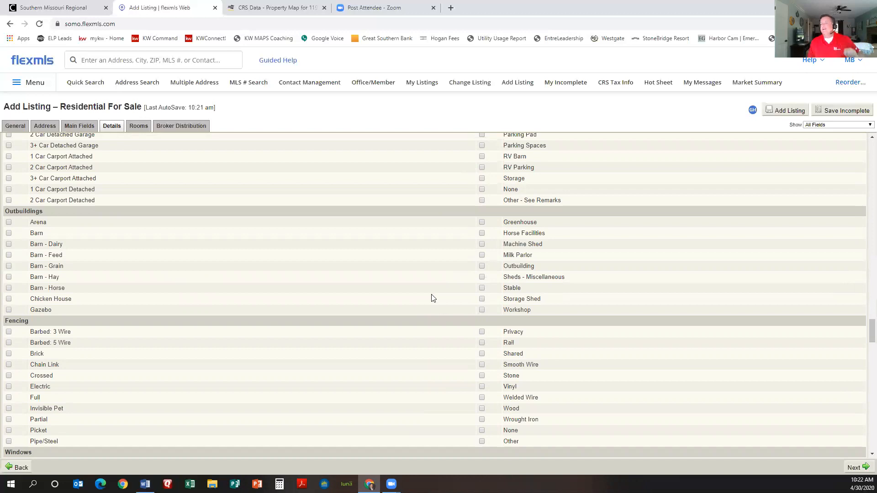
# Step: Mark the windows as Double Pane and Tilt-In
pyautogui.scroll(-2, 390, 282)
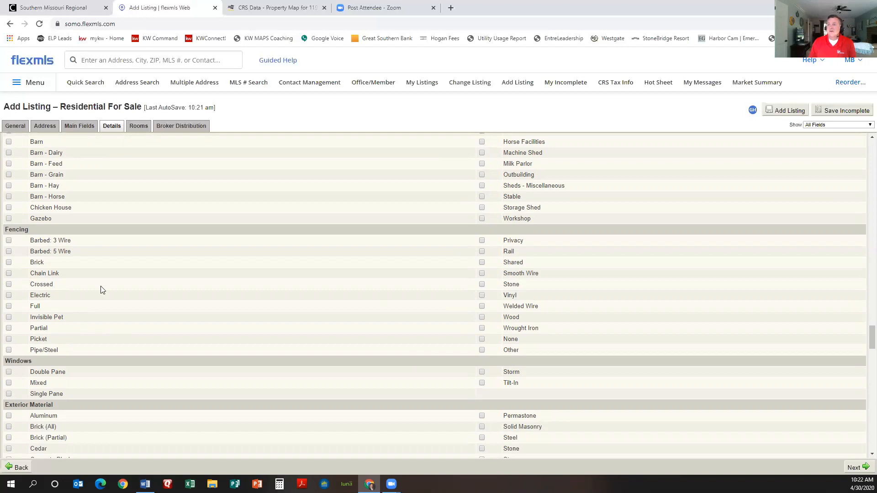
pyautogui.scroll(-2, 371, 306)
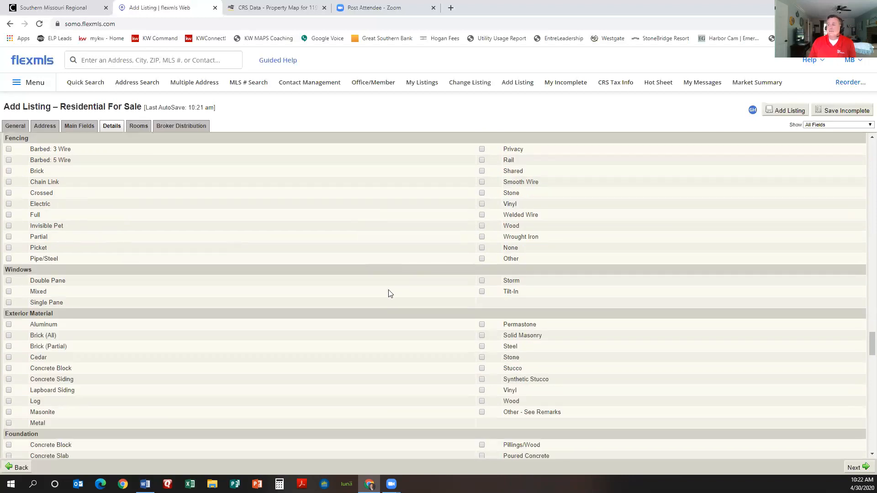
pyautogui.click(8, 280)
pyautogui.click(482, 291)
# Step: Set Brick (Partial) and Vinyl exterior material and a Poured Concrete foundation
pyautogui.scroll(-2, 320, 283)
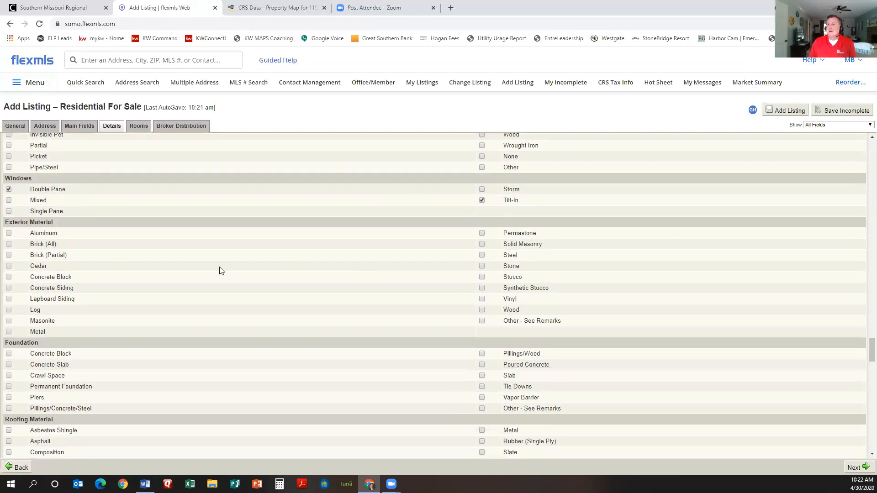
pyautogui.click(8, 245)
pyautogui.click(9, 255)
pyautogui.click(482, 299)
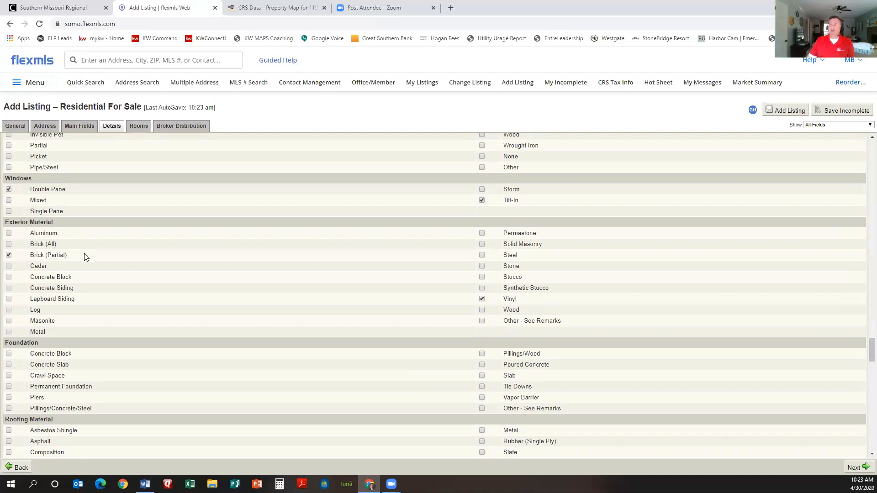
pyautogui.scroll(-1, 152, 280)
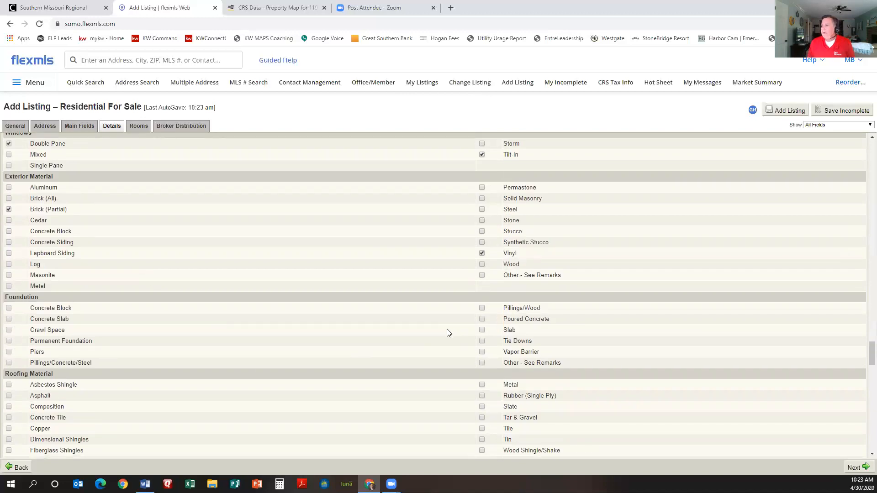
pyautogui.click(482, 319)
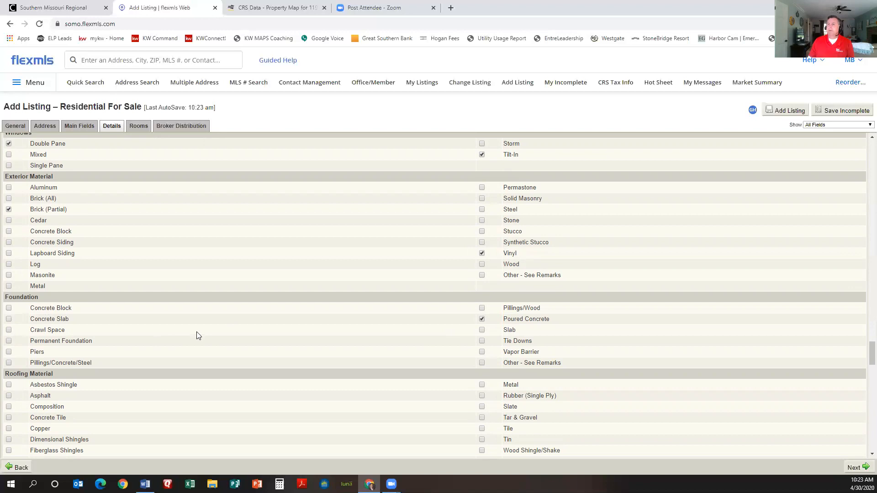
# Step: Check Composition roofing, City Water for water and City Sewer for sewer
pyautogui.scroll(-2, 198, 335)
pyautogui.click(9, 315)
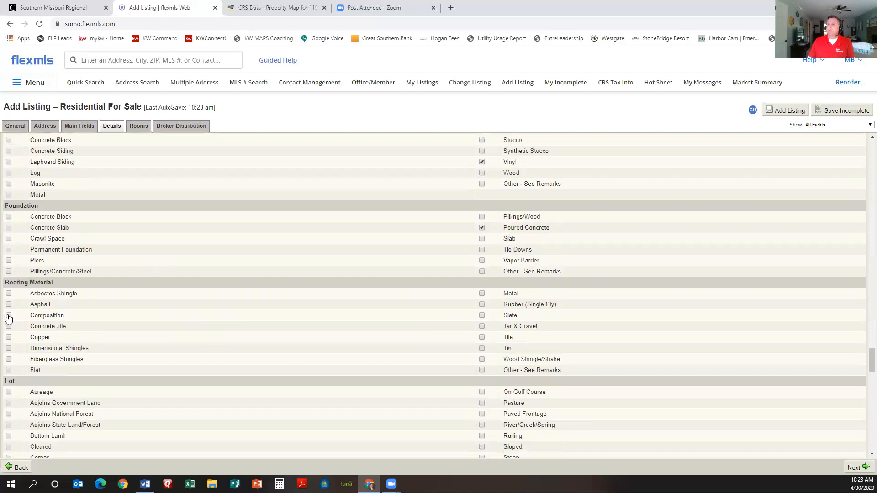
pyautogui.scroll(-2, 190, 338)
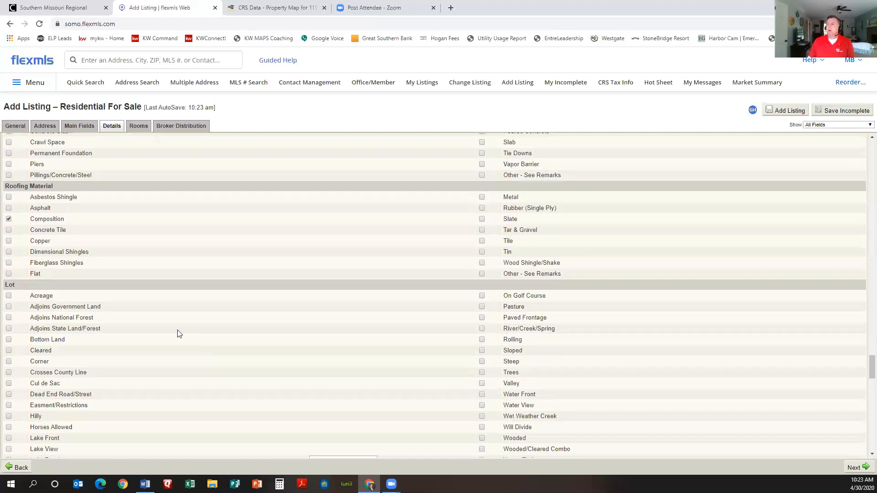
pyautogui.scroll(-2, 156, 320)
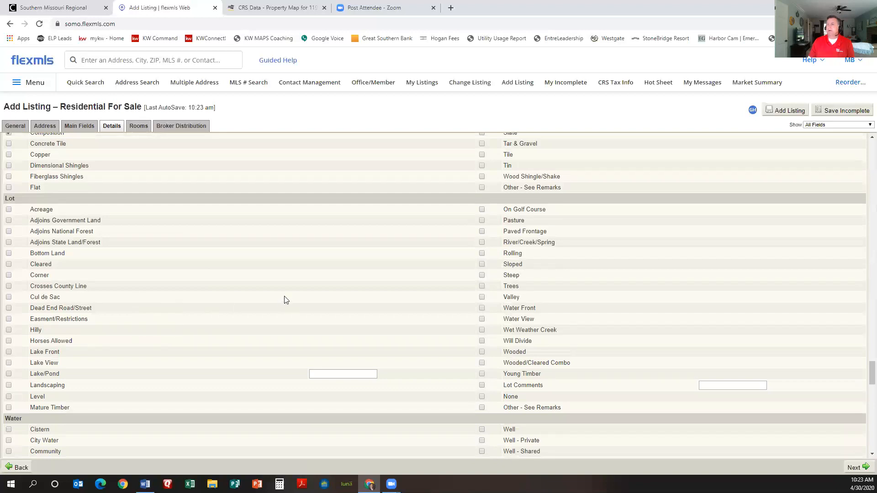
pyautogui.scroll(-2, 284, 301)
pyautogui.click(9, 349)
pyautogui.scroll(-2, 69, 346)
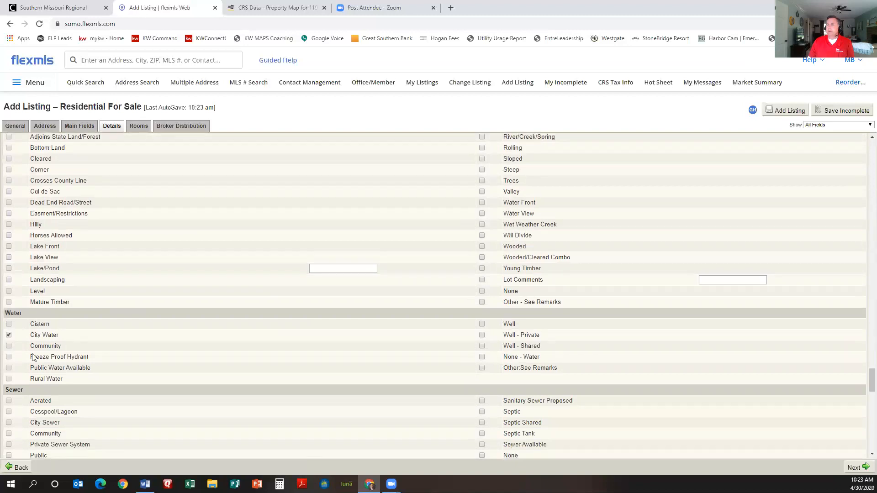
pyautogui.click(8, 346)
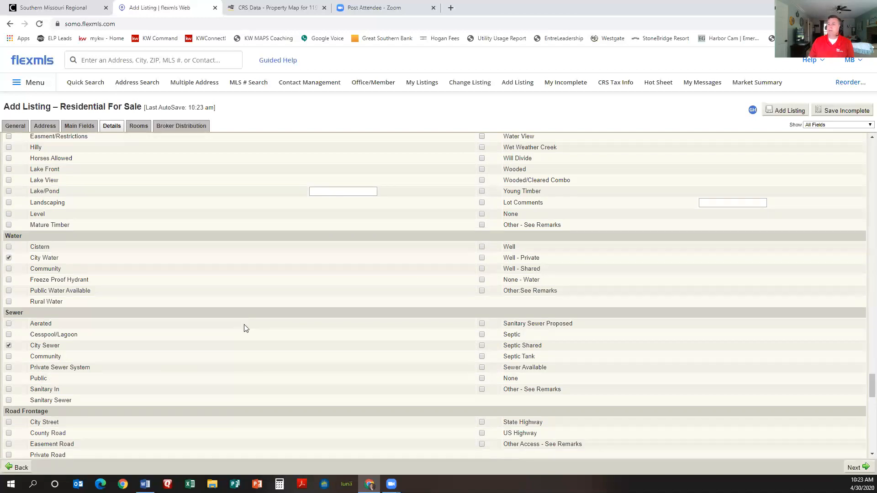
pyautogui.scroll(-2, 245, 330)
pyautogui.scroll(-1, 226, 318)
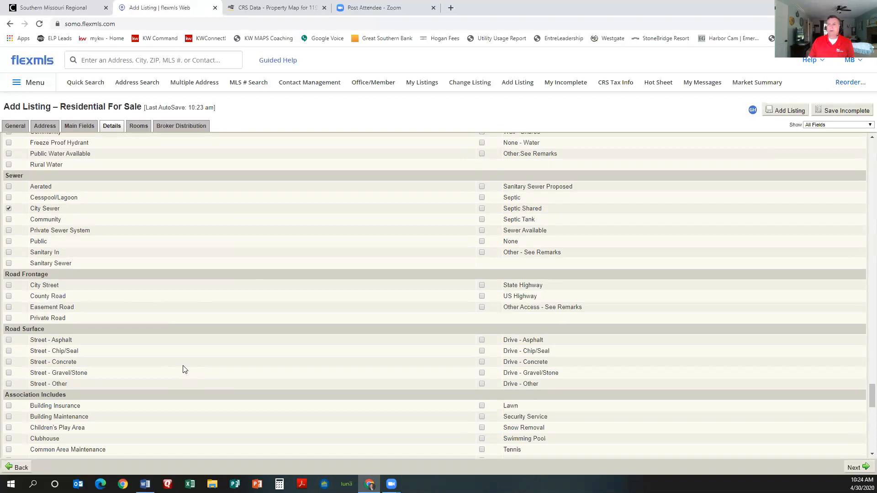
pyautogui.scroll(-3, 182, 369)
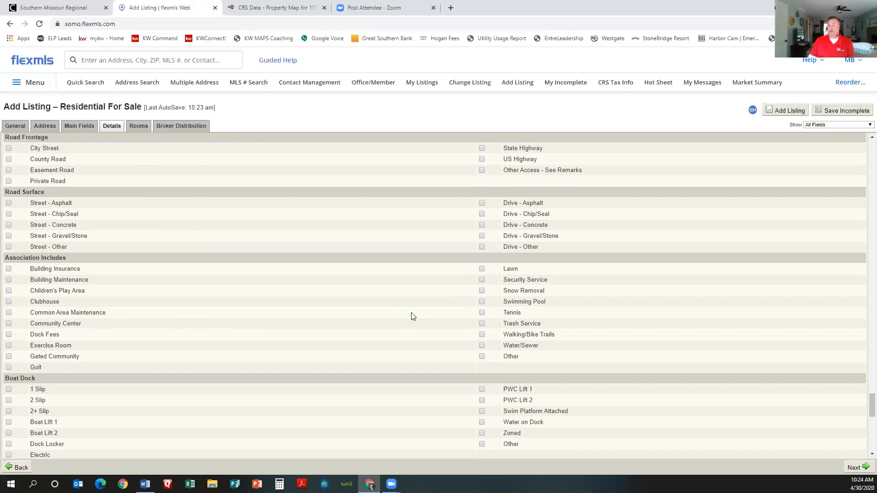
# Step: Set the Home Owners/Condo Owners Association to None
pyautogui.scroll(-2, 386, 317)
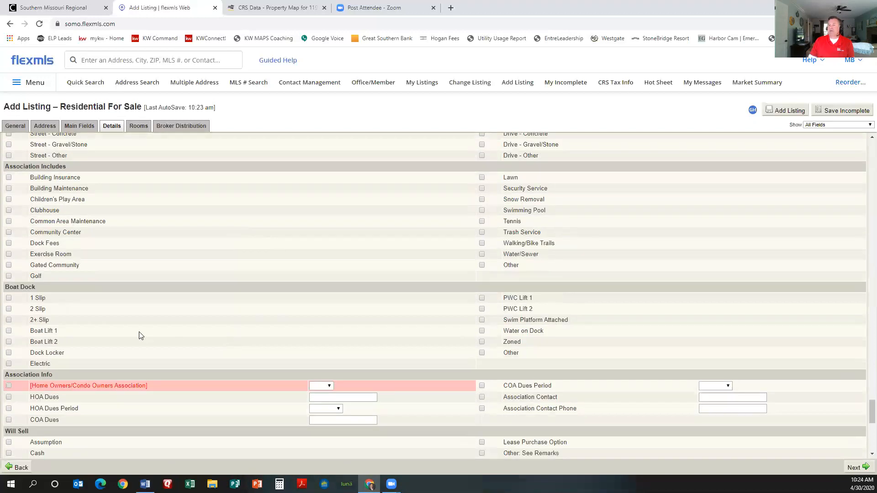
pyautogui.scroll(-1, 177, 302)
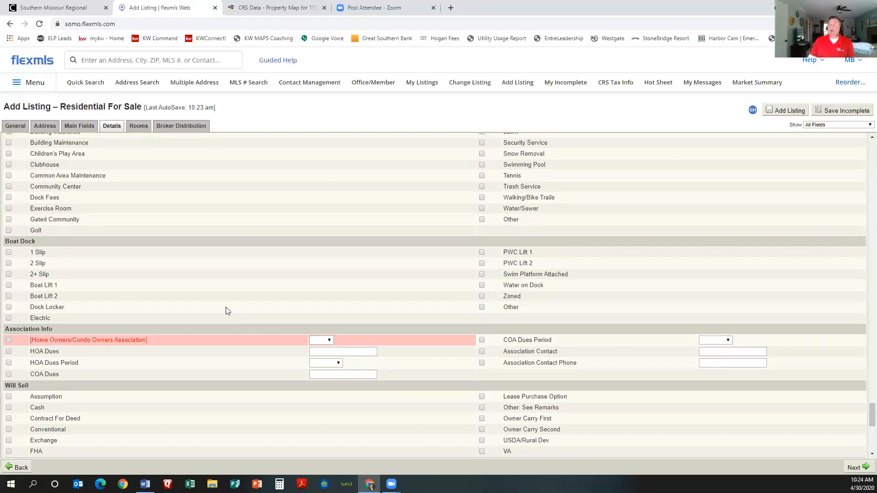
pyautogui.click(329, 341)
pyautogui.click(325, 372)
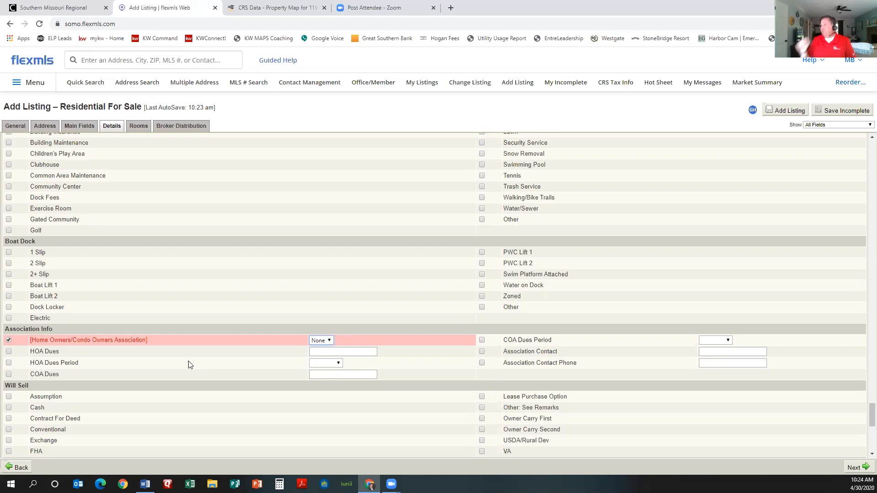
# Step: Tick Cash, Conventional, USDA/Rural Dev and VA under Will Sell
pyautogui.scroll(-1, 92, 348)
pyautogui.scroll(-3, 92, 352)
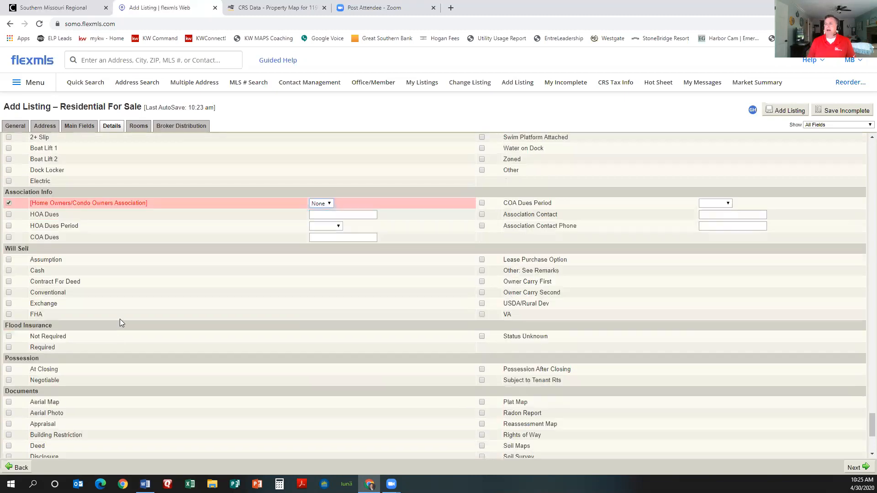
pyautogui.click(9, 270)
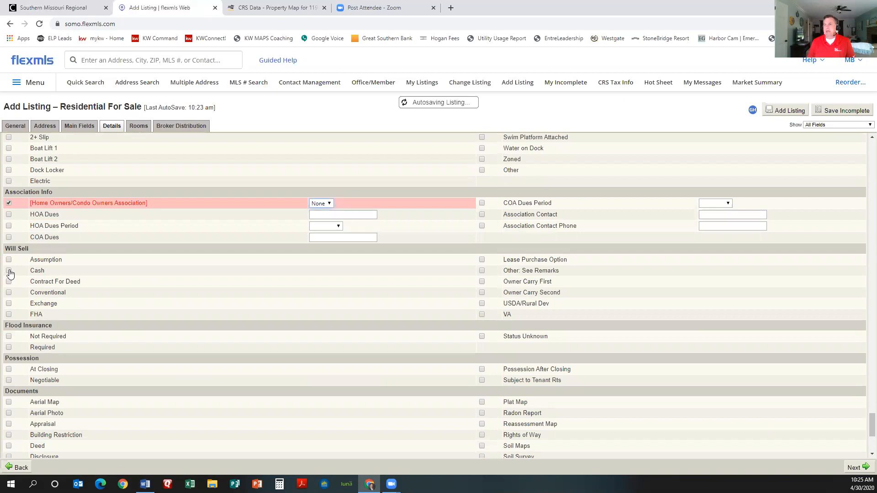
pyautogui.click(9, 293)
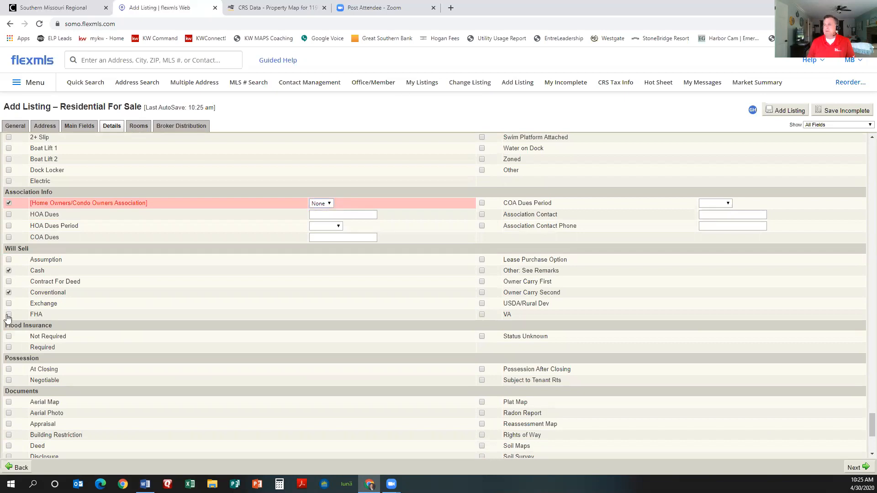
pyautogui.click(483, 304)
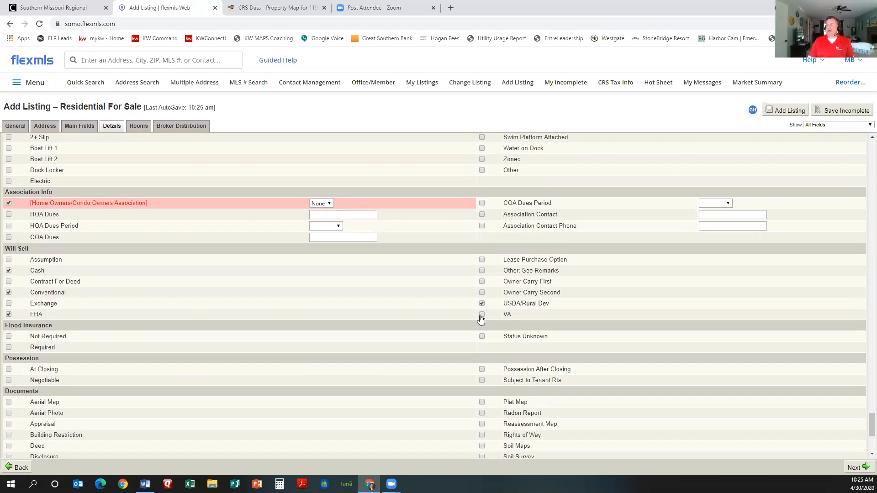
pyautogui.click(482, 315)
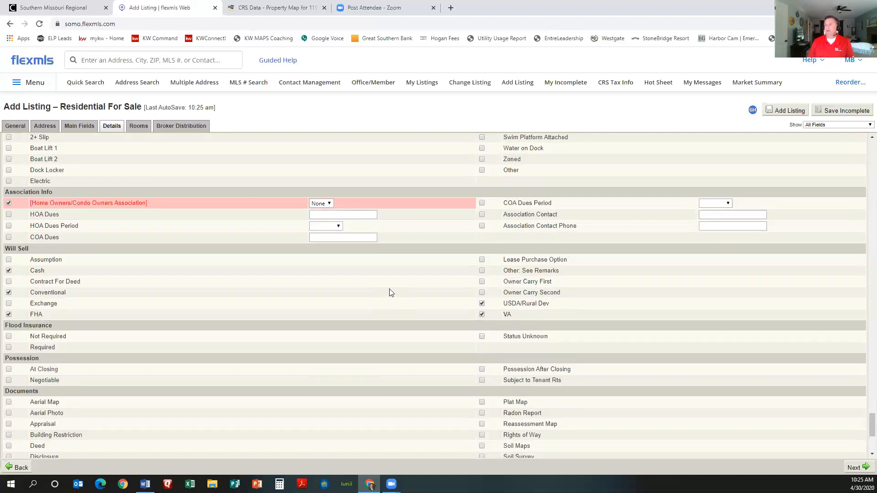
pyautogui.scroll(-1, 379, 291)
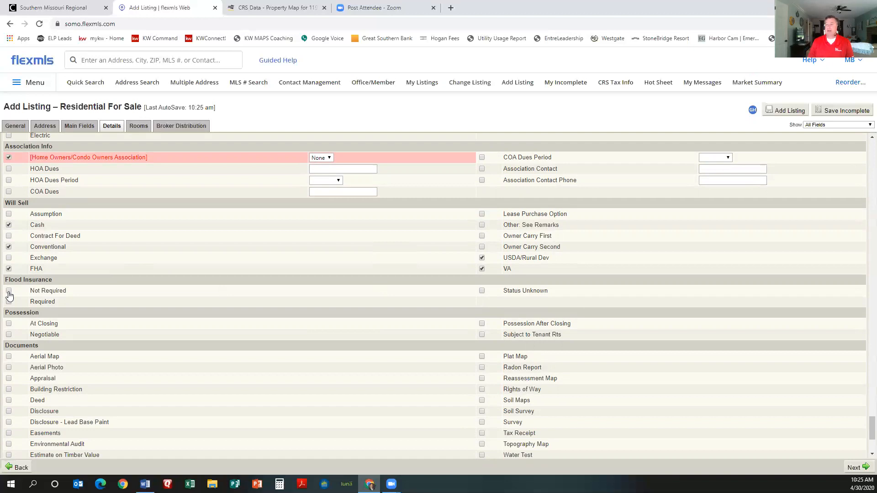
# Step: Mark flood insurance Not Required and the warranty as Private Company Available
pyautogui.click(9, 291)
pyautogui.scroll(-1, 204, 299)
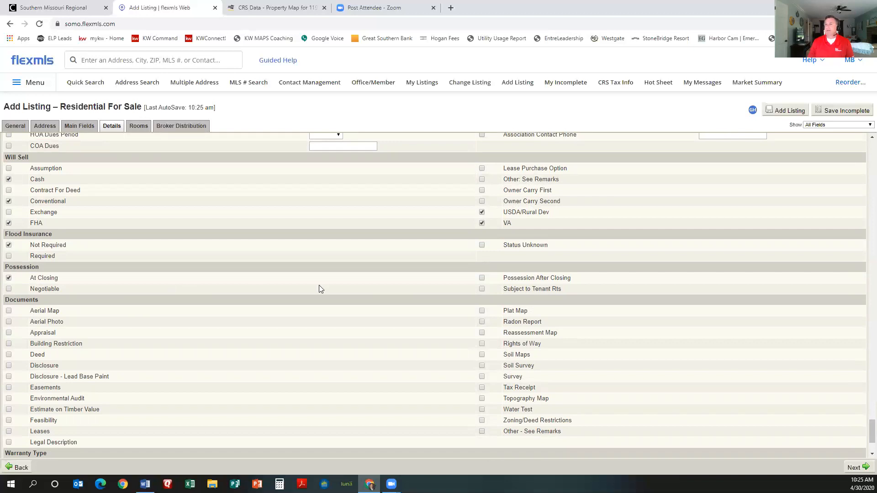
pyautogui.scroll(-2, 344, 286)
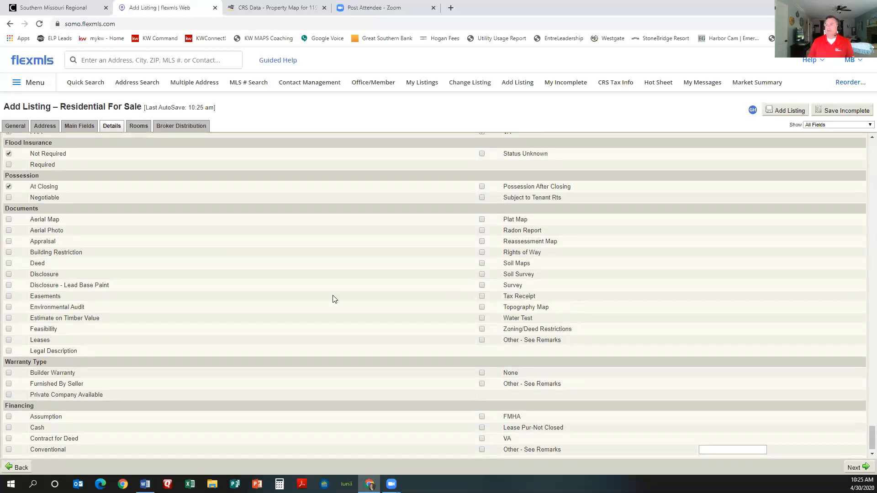
pyautogui.scroll(-1, 251, 308)
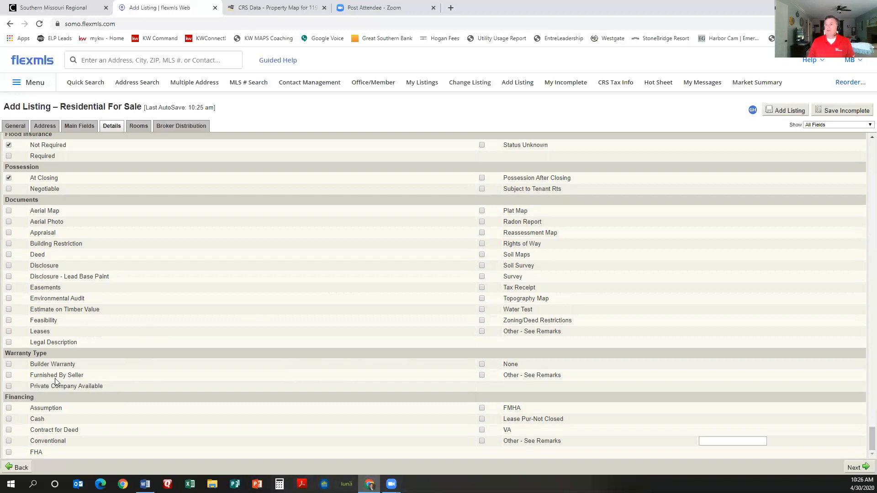
pyautogui.click(9, 386)
pyautogui.scroll(4, 115, 419)
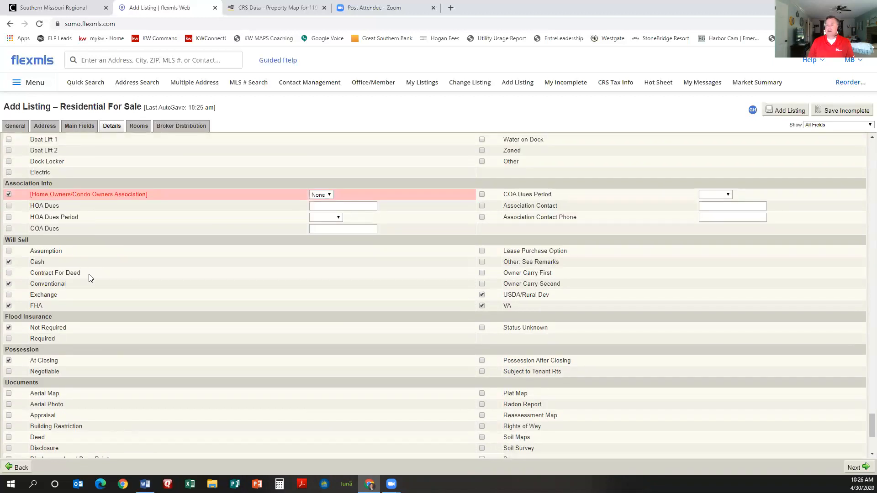
pyautogui.scroll(-4, 128, 397)
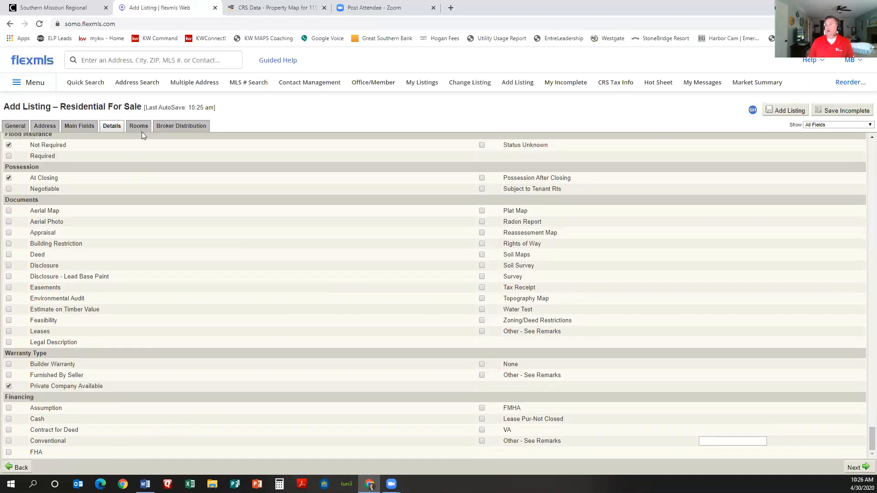
pyautogui.scroll(8, 176, 263)
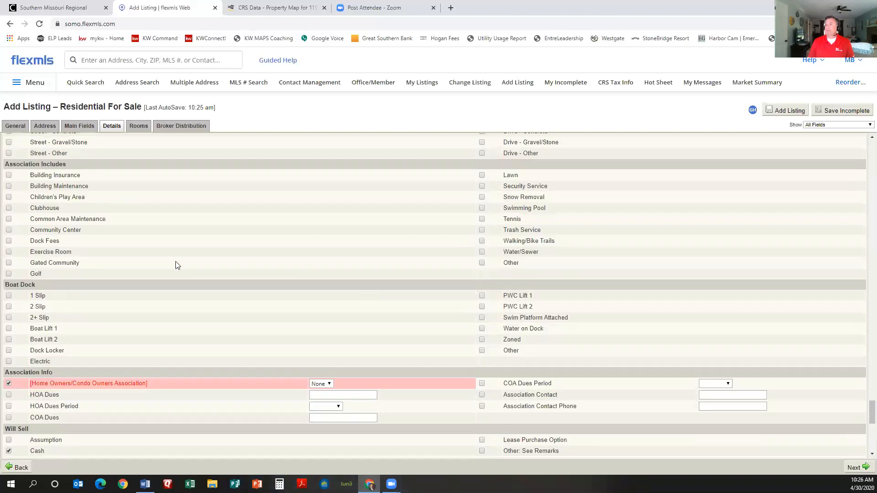
pyautogui.scroll(5, 133, 141)
# Step: On the Rooms tab, add an Exercise Room on the First level
pyautogui.click(134, 127)
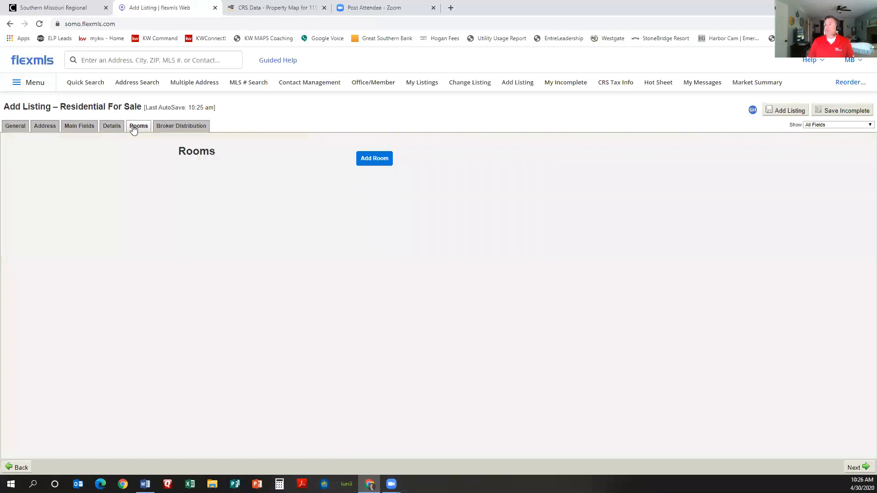
pyautogui.click(375, 162)
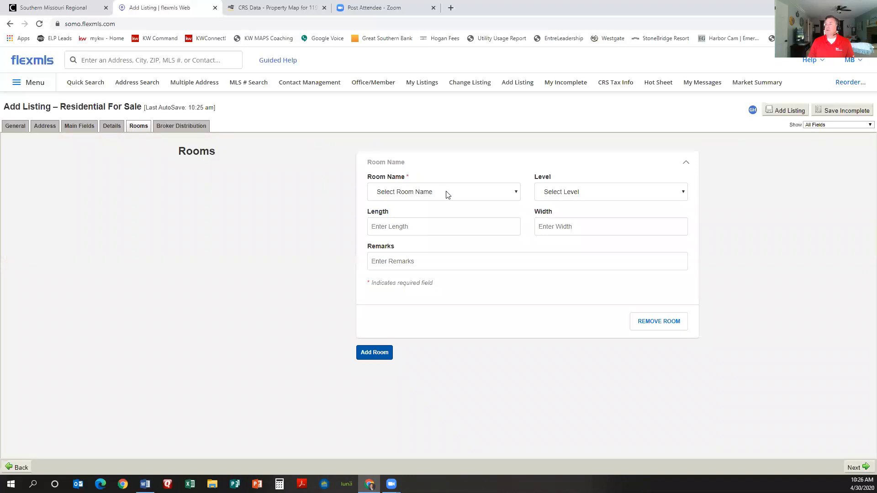
pyautogui.click(447, 195)
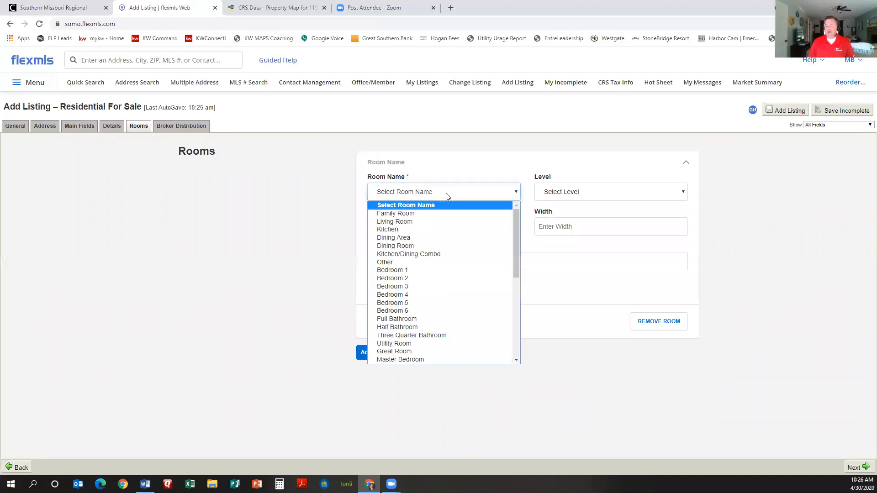
pyautogui.press('e')
pyautogui.press('Return')
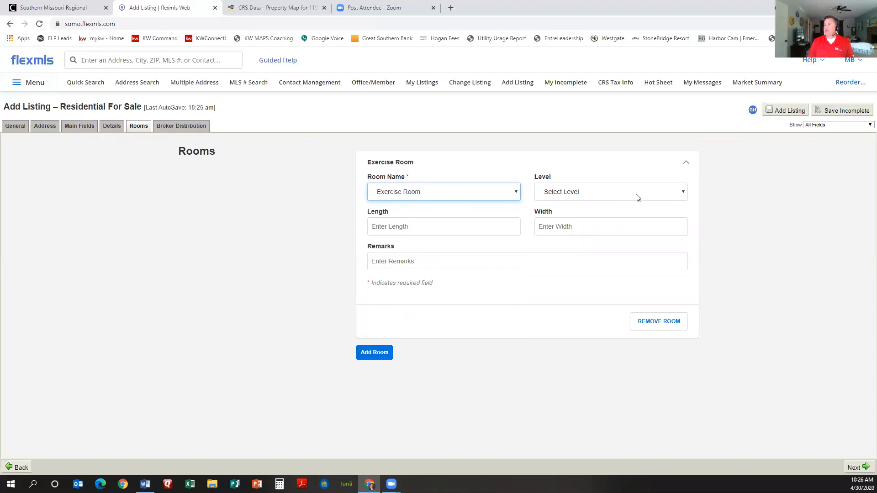
pyautogui.click(635, 194)
pyautogui.click(573, 219)
# Step: Give the Exercise Room length 6 and width 8, then collapse its entry
pyautogui.click(446, 226)
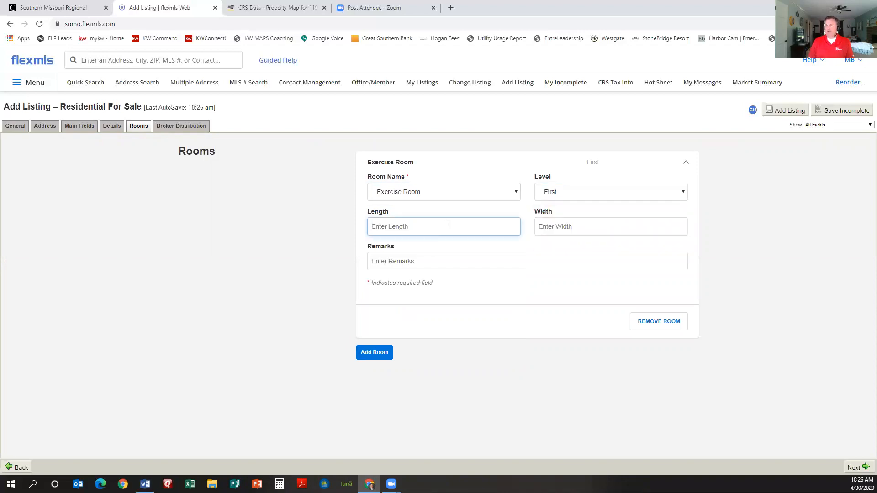
pyautogui.write('6')
pyautogui.click(576, 226)
pyautogui.write('8')
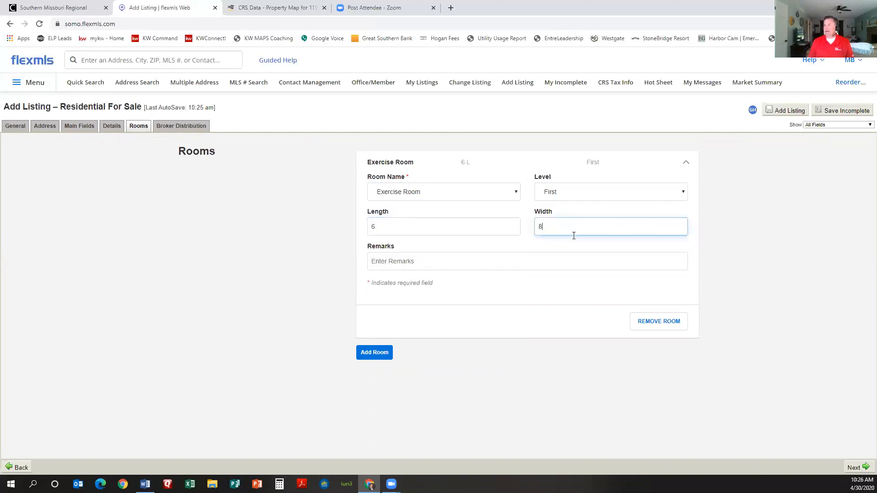
pyautogui.click(462, 263)
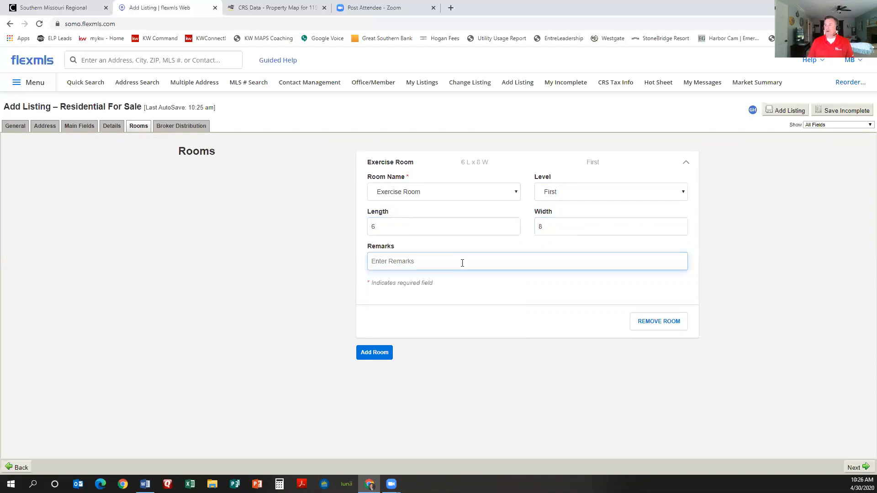
pyautogui.click(689, 163)
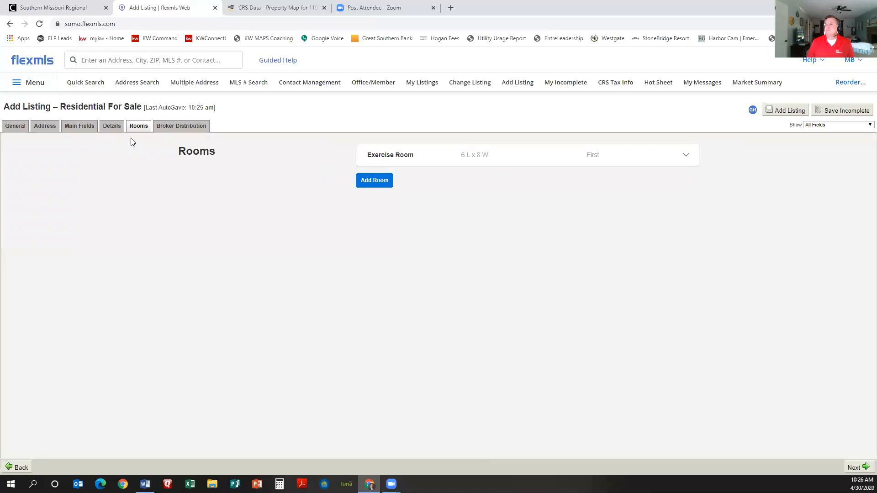
# Step: Look over the Broker Distribution and Rooms tabs, then return to Main Fields
pyautogui.click(198, 132)
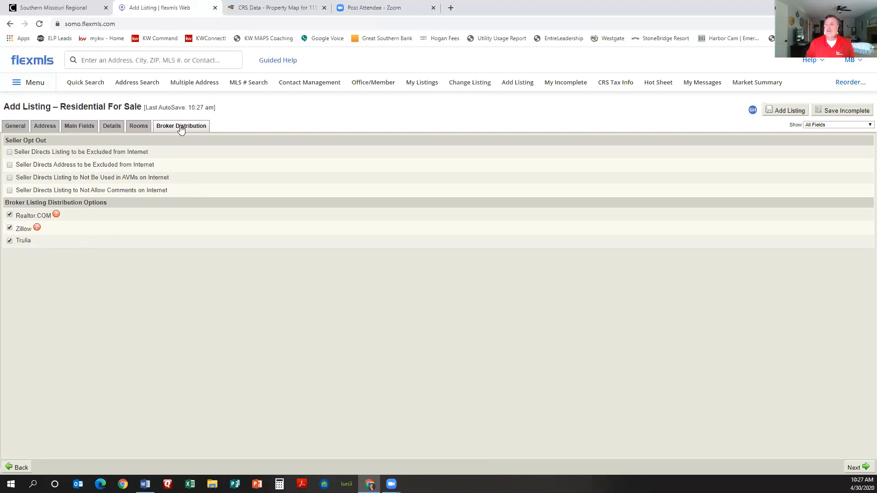
pyautogui.click(139, 127)
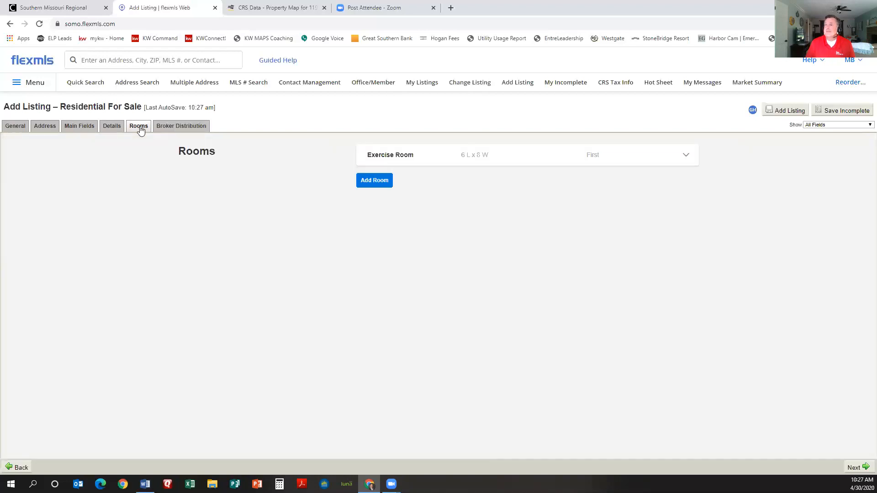
pyautogui.click(89, 129)
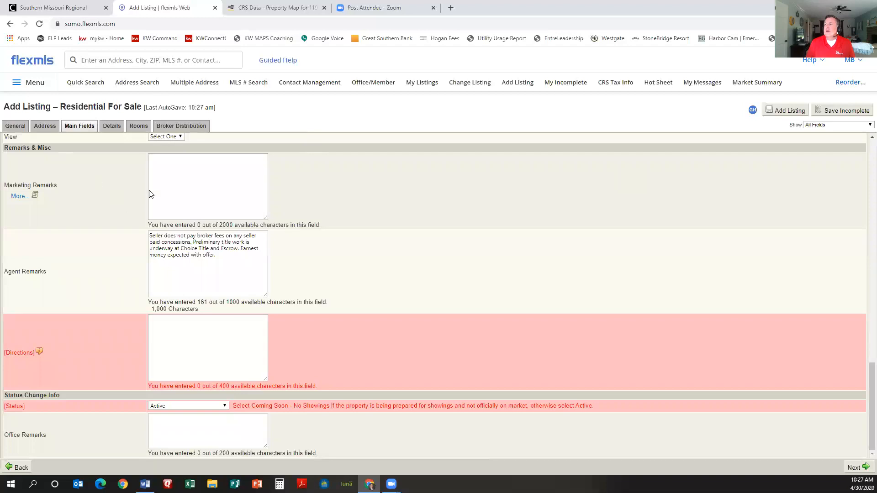
# Step: Filter to Empty Required Fields Only and check each tab for missing entries
pyautogui.click(830, 125)
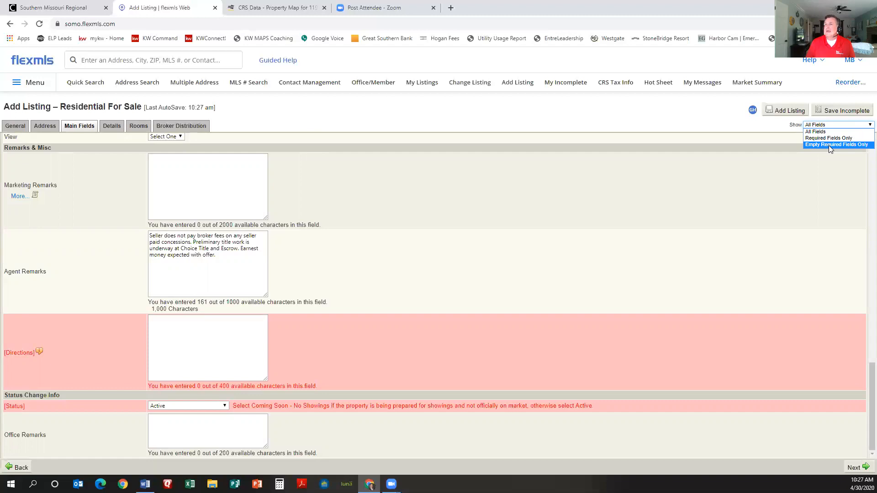
pyautogui.click(830, 144)
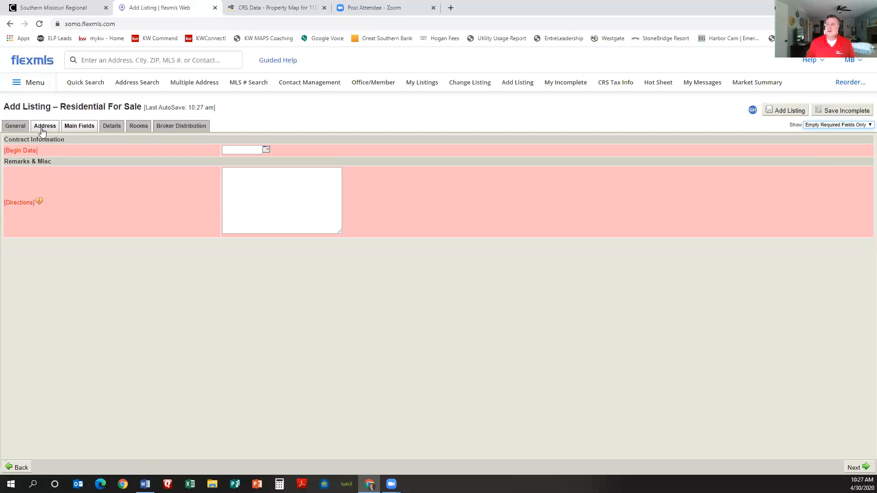
pyautogui.click(111, 126)
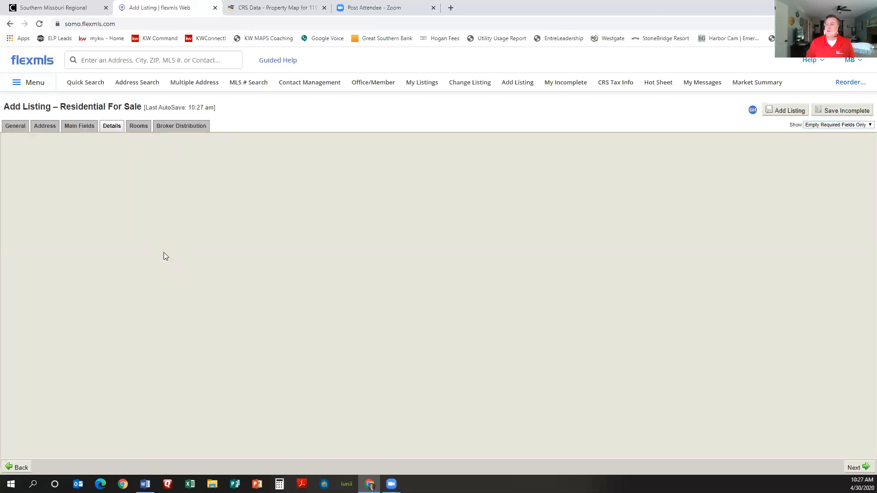
pyautogui.click(130, 132)
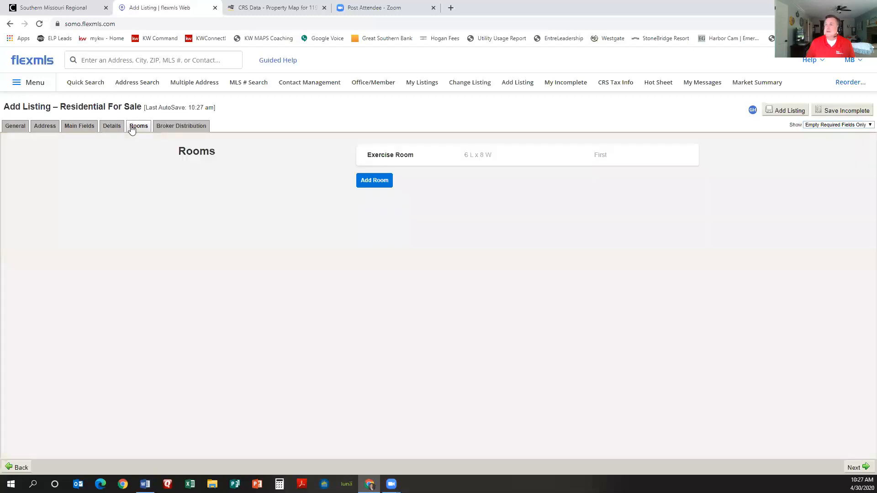
pyautogui.click(107, 131)
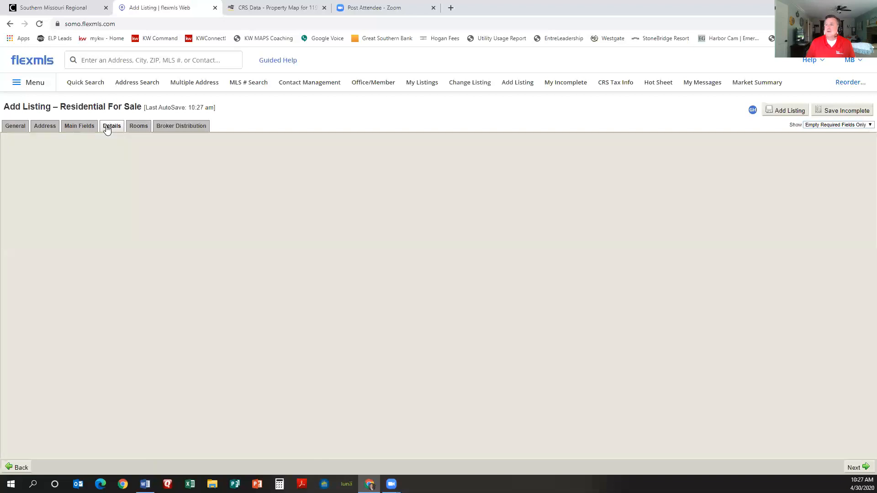
pyautogui.click(79, 128)
# Step: Switch the field filter to Required Fields Only on Main Fields
pyautogui.click(839, 125)
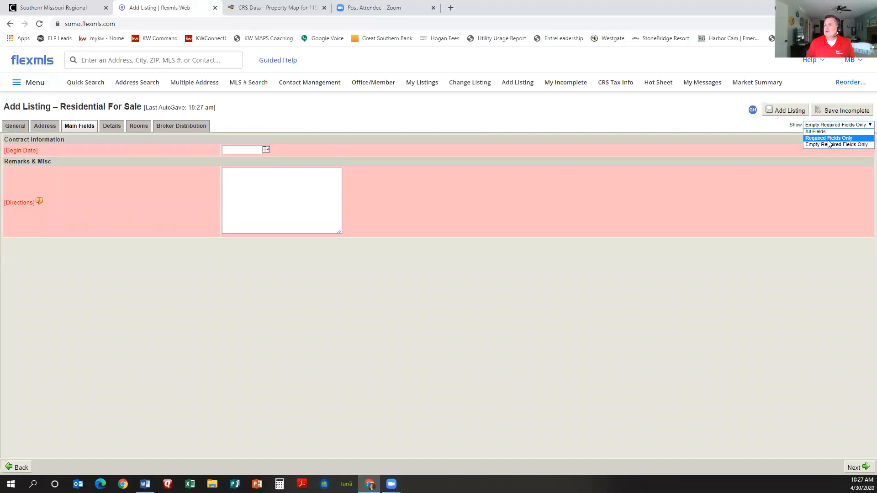
pyautogui.click(829, 138)
pyautogui.scroll(-6, 345, 315)
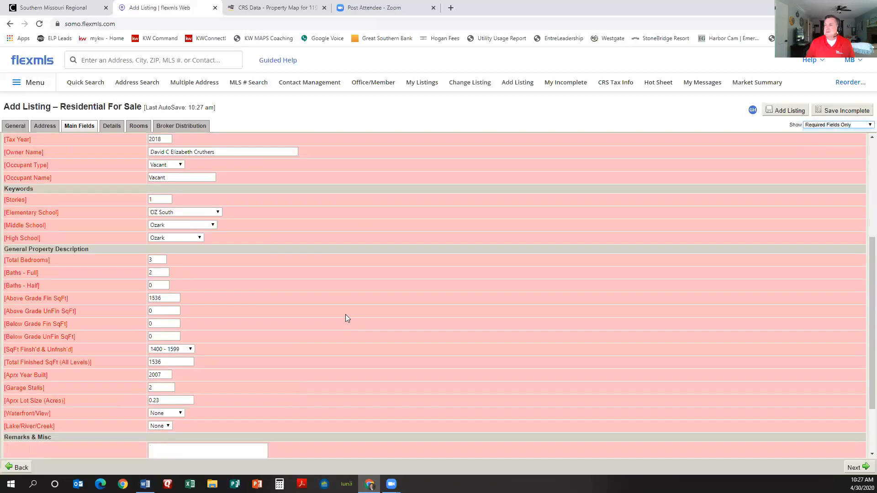
pyautogui.scroll(6, 347, 321)
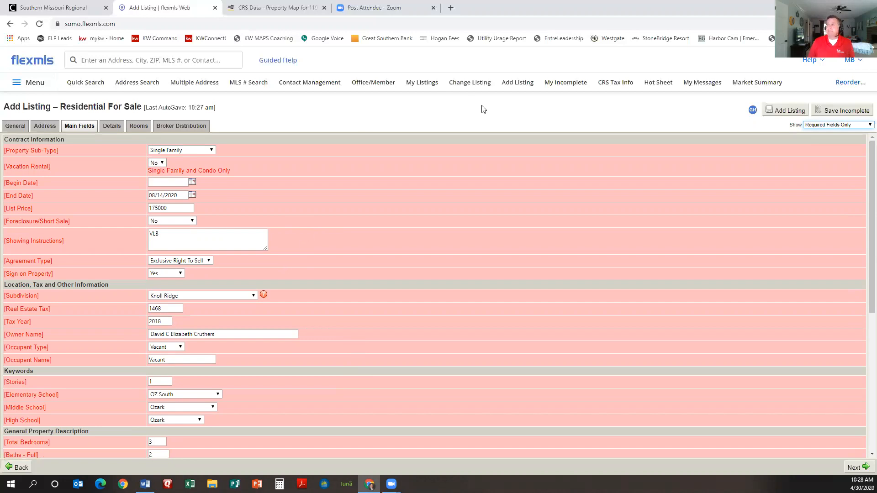
# Step: Save the listing as incomplete and go to its Photos page
pyautogui.click(845, 111)
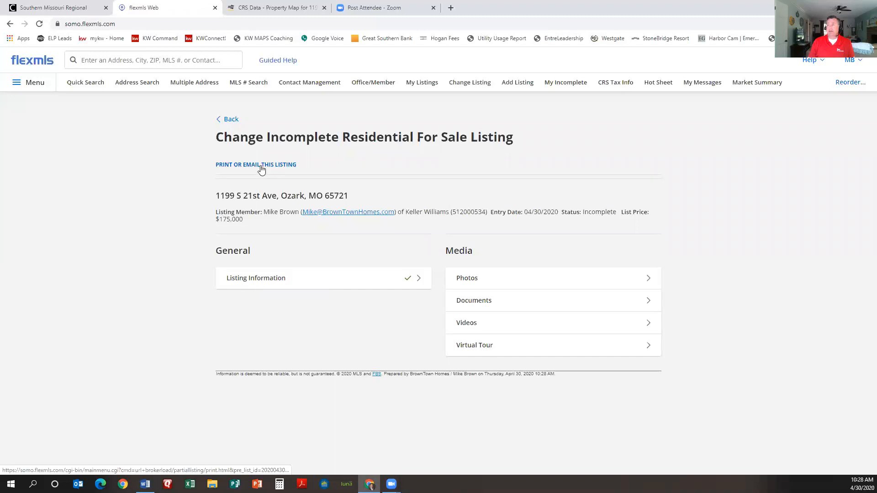
pyautogui.click(471, 285)
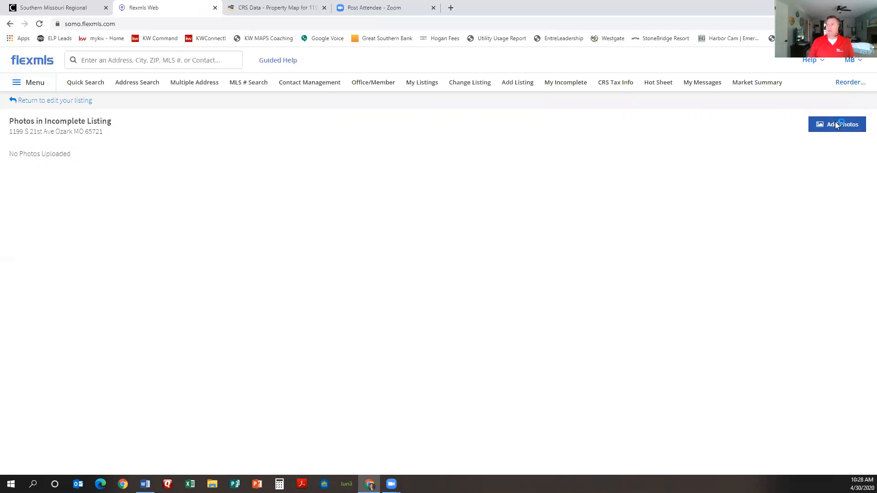
# Step: Upload IMG_1721 through IMG_1724 from the client's photo folder, with IMG_1721 as primary
pyautogui.click(80, 183)
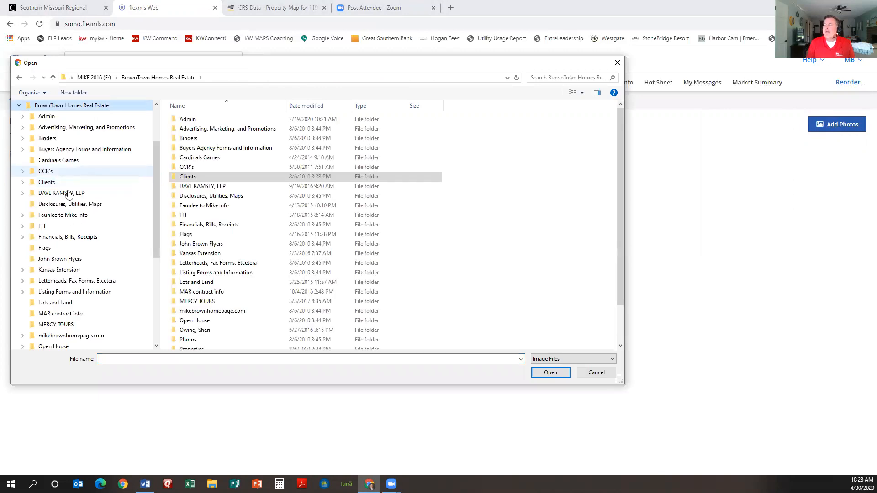
pyautogui.doubleClick(188, 176)
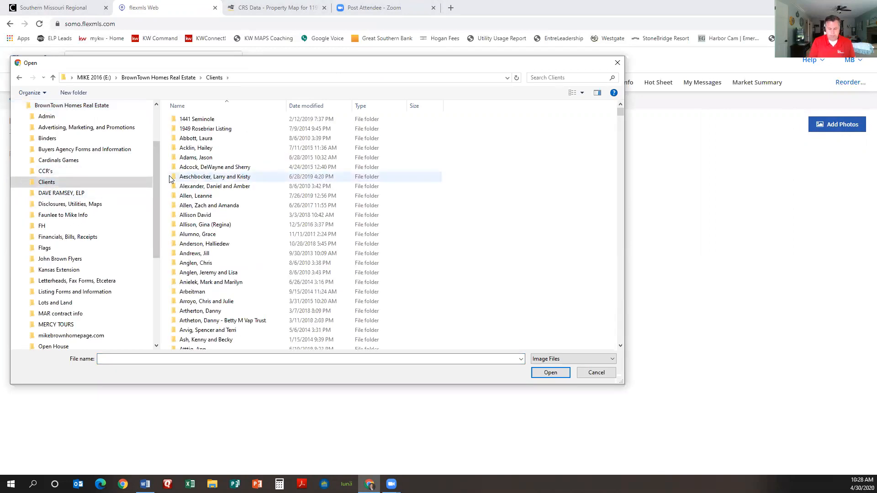
pyautogui.scroll(-20, 169, 175)
pyautogui.click(173, 176)
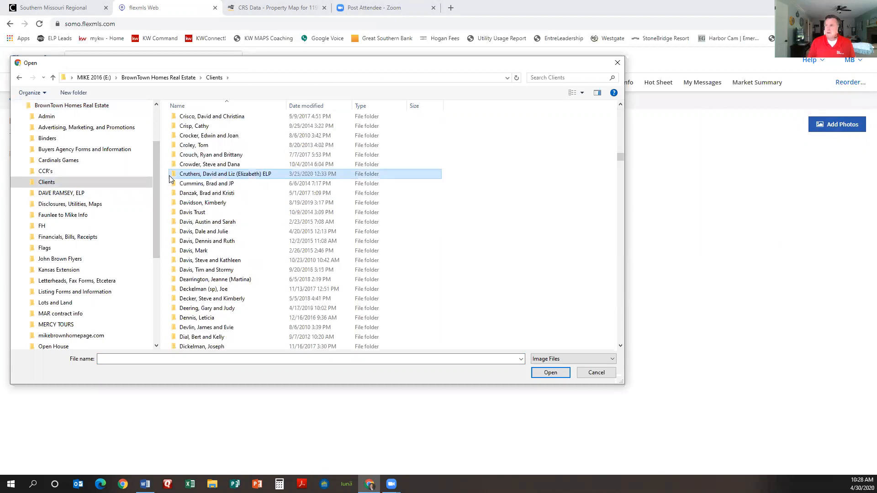
pyautogui.doubleClick(219, 173)
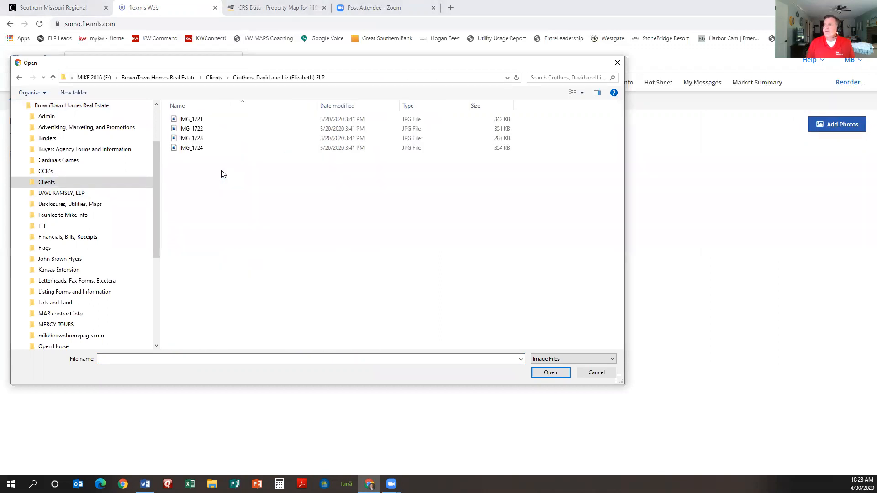
pyautogui.click(201, 120)
pyautogui.keyDown('shift'); pyautogui.click(196, 148); pyautogui.keyUp('shift')
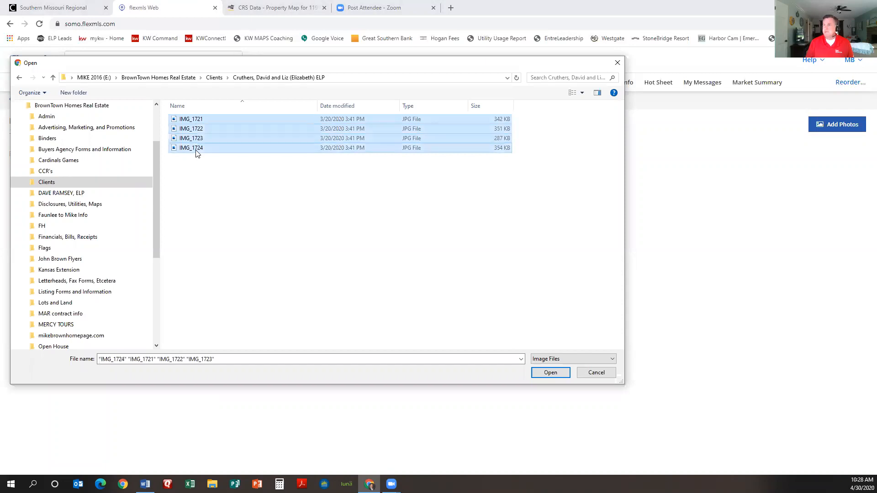
pyautogui.click(550, 373)
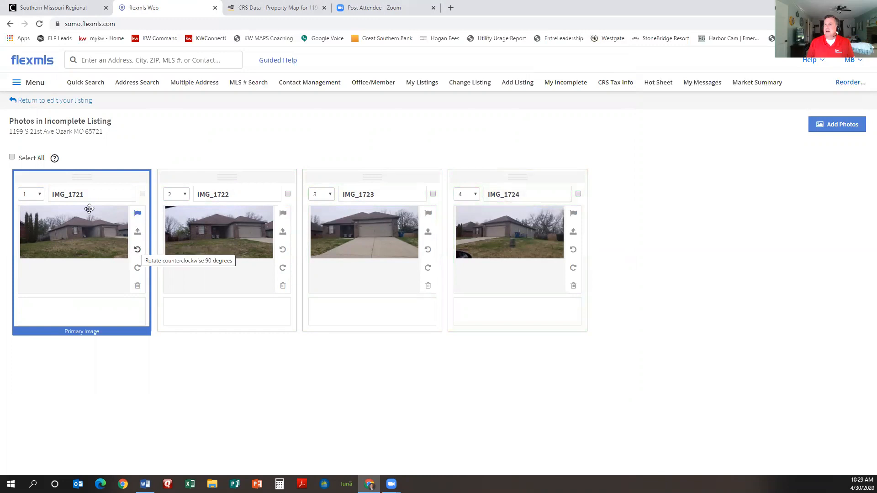
# Step: Caption the first photo 'Front yard!!'
pyautogui.moveTo(91, 194); pyautogui.dragTo(47, 194)
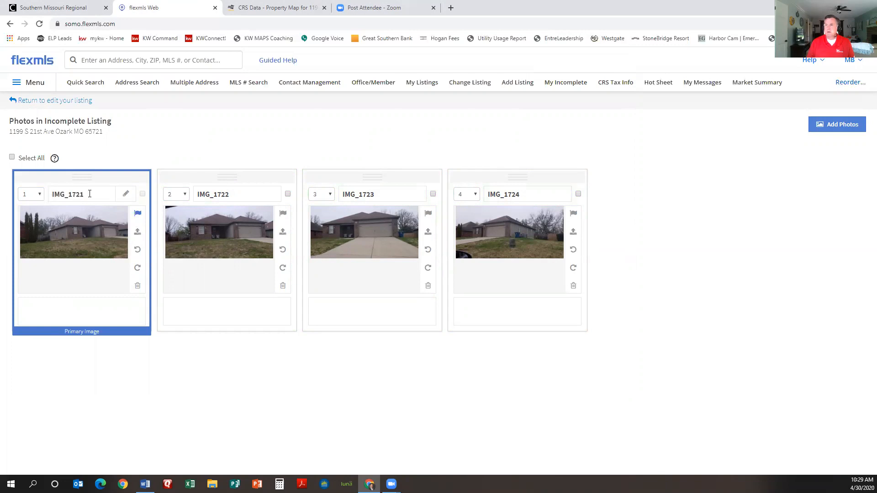
pyautogui.click(89, 194)
pyautogui.write('Front yard!!')
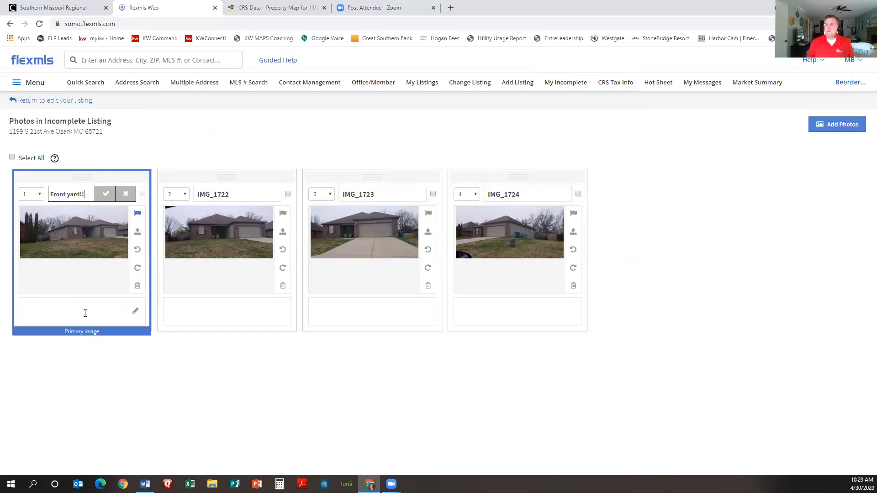
pyautogui.click(85, 313)
# Step: Move IMG_1722 to position 4, reorder the photos, and rotate the last one counterclockwise
pyautogui.moveTo(230, 197); pyautogui.dragTo(386, 208)
pyautogui.click(221, 194)
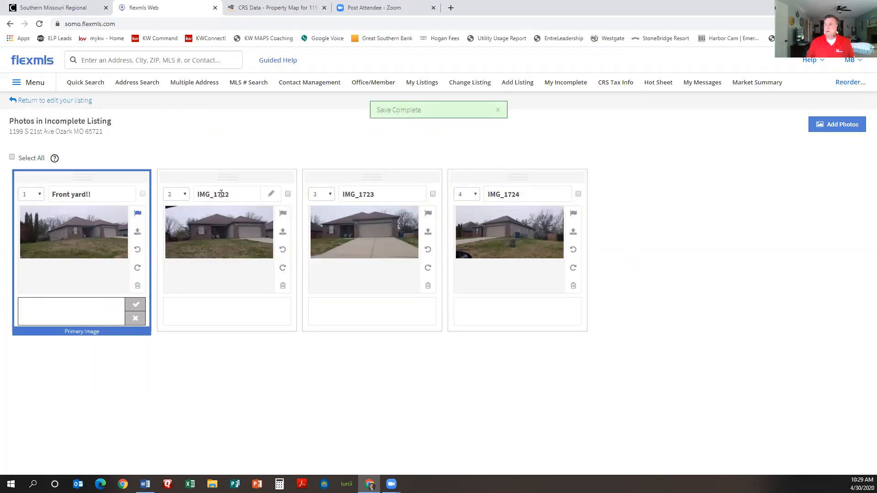
pyautogui.click(186, 195)
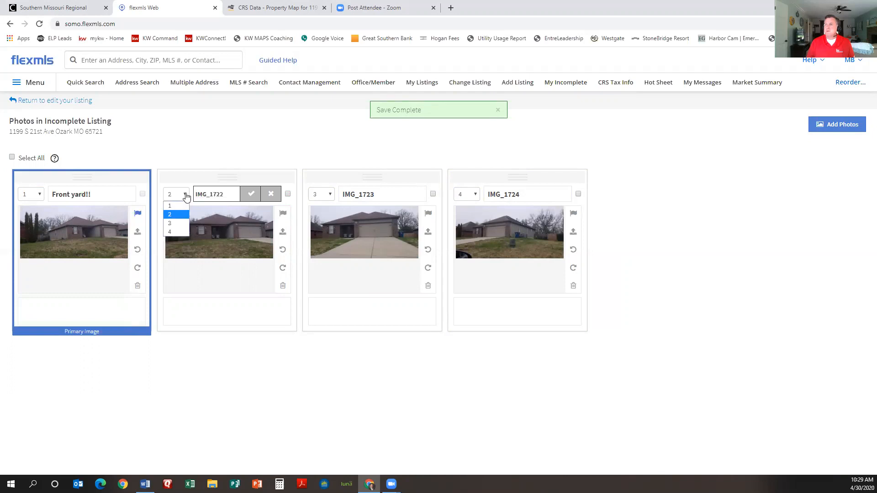
pyautogui.click(175, 233)
pyautogui.moveTo(227, 195); pyautogui.dragTo(395, 182)
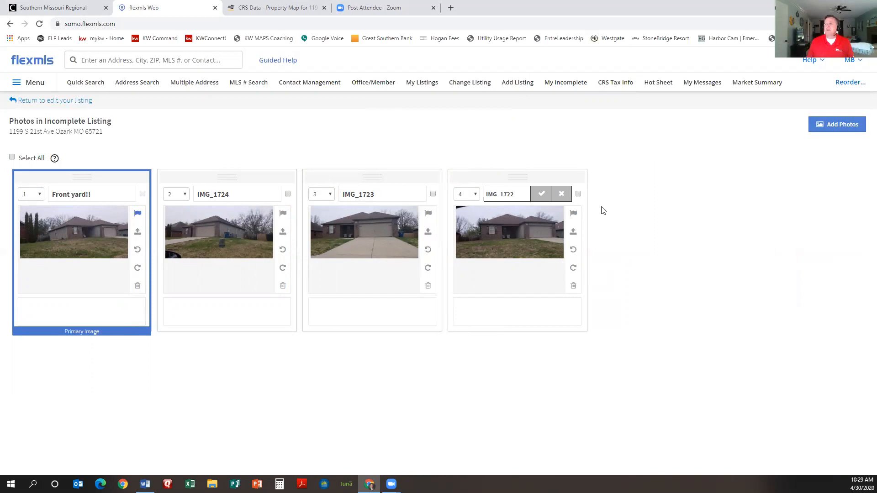
pyautogui.click(574, 250)
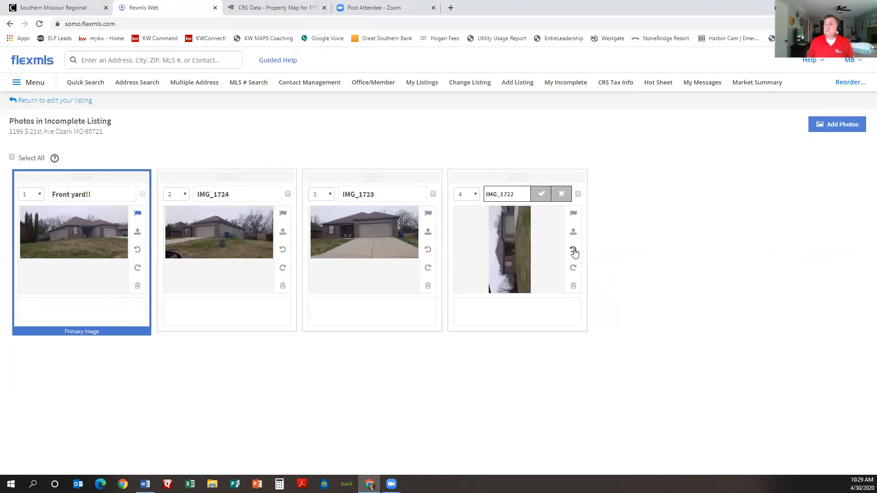
pyautogui.click(53, 102)
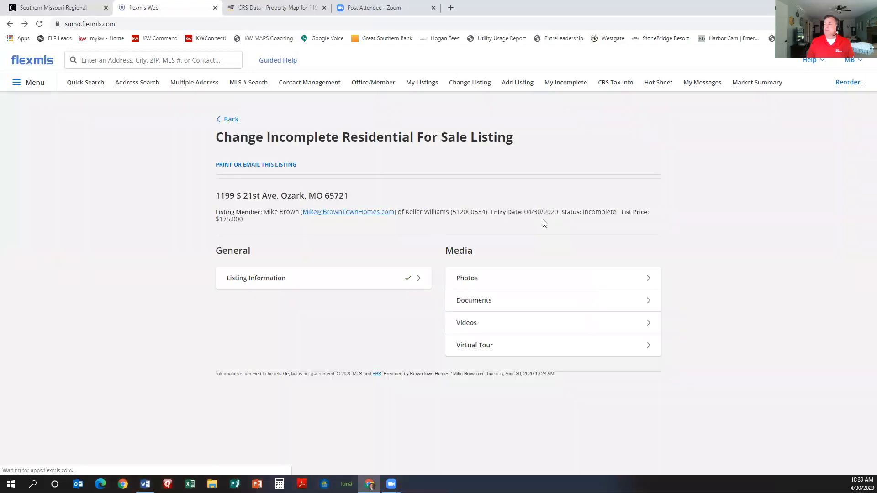
# Step: Attach '9B. My favorite things.pdf' as a public document described 'My Favorite Things'
pyautogui.click(484, 301)
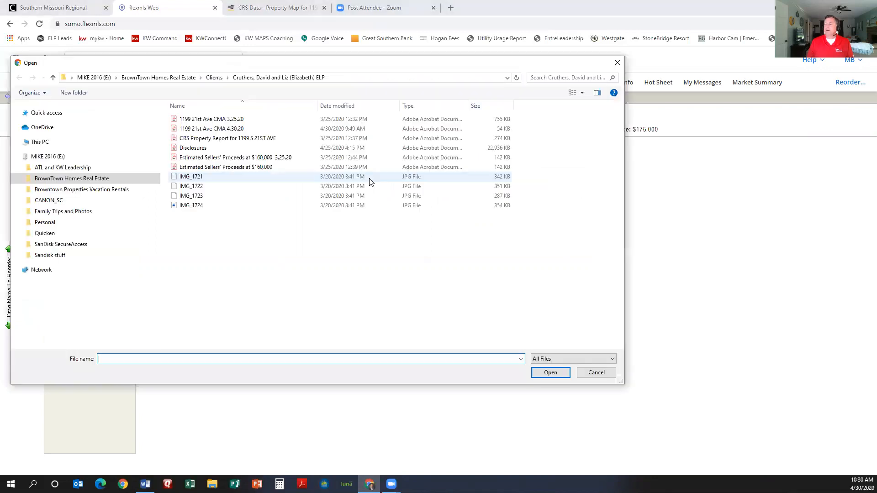
pyautogui.click(93, 179)
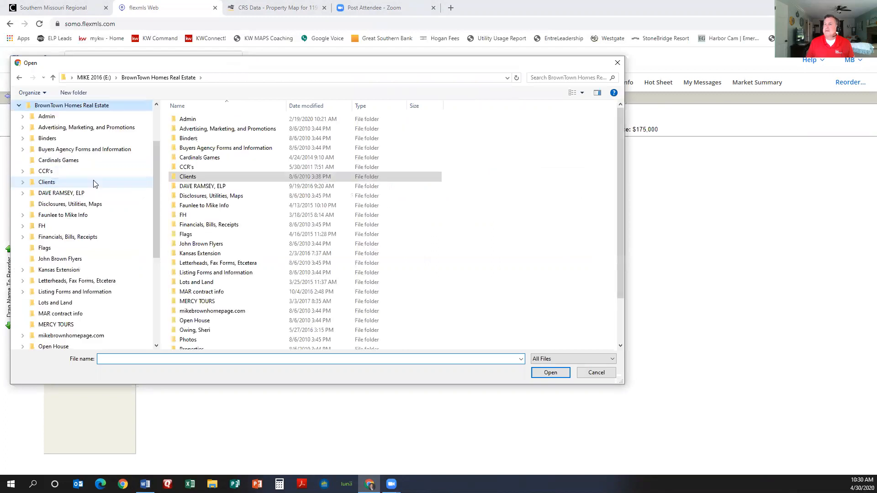
pyautogui.click(50, 181)
pyautogui.scroll(-20, 92, 246)
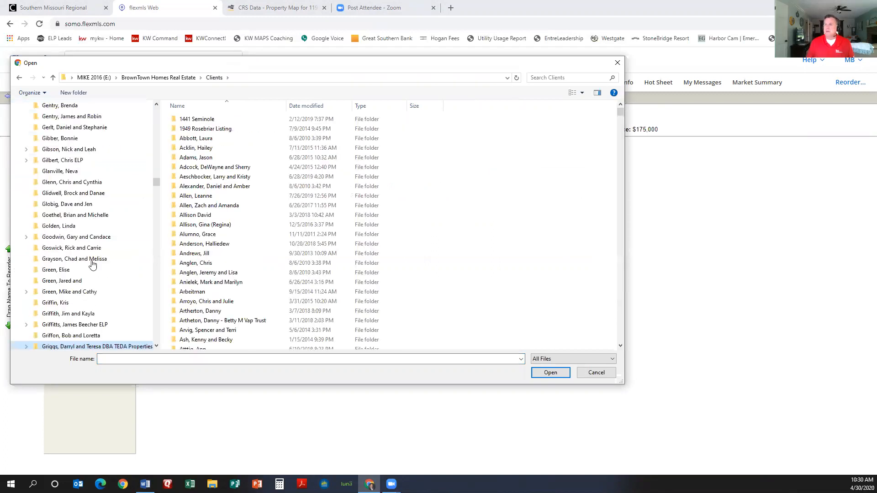
pyautogui.click(76, 324)
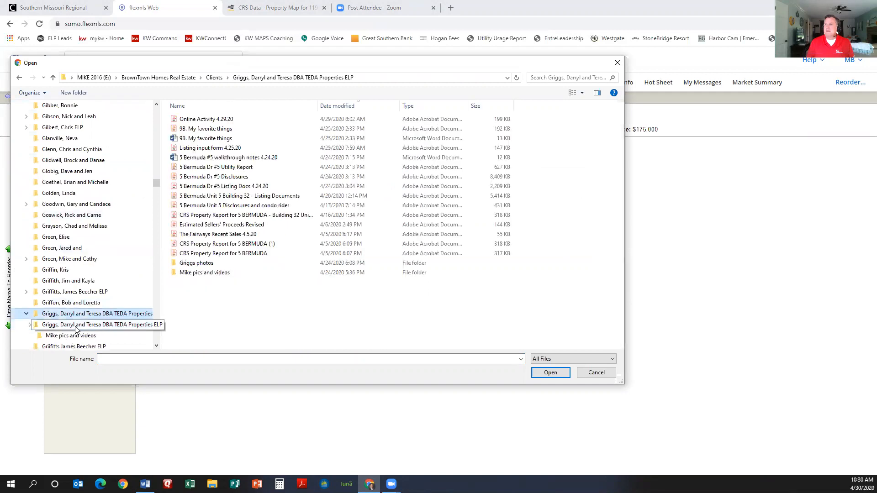
pyautogui.doubleClick(216, 130)
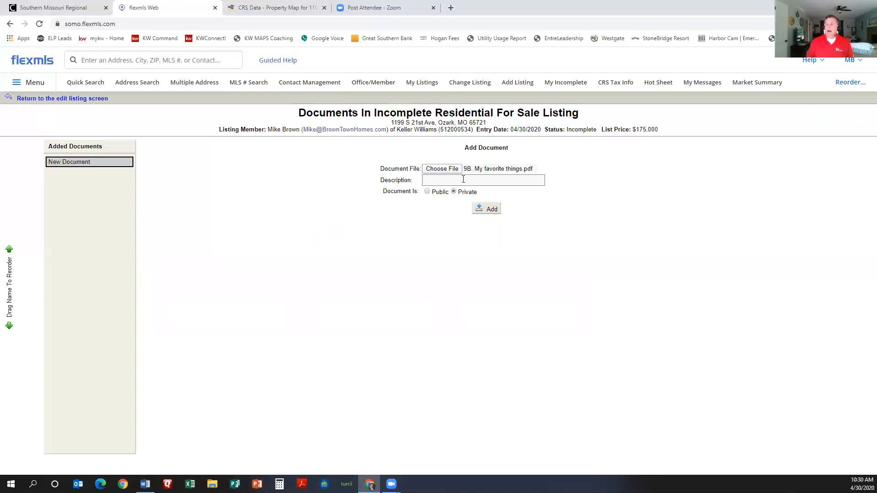
pyautogui.click(463, 179)
pyautogui.write('My Favorite Things')
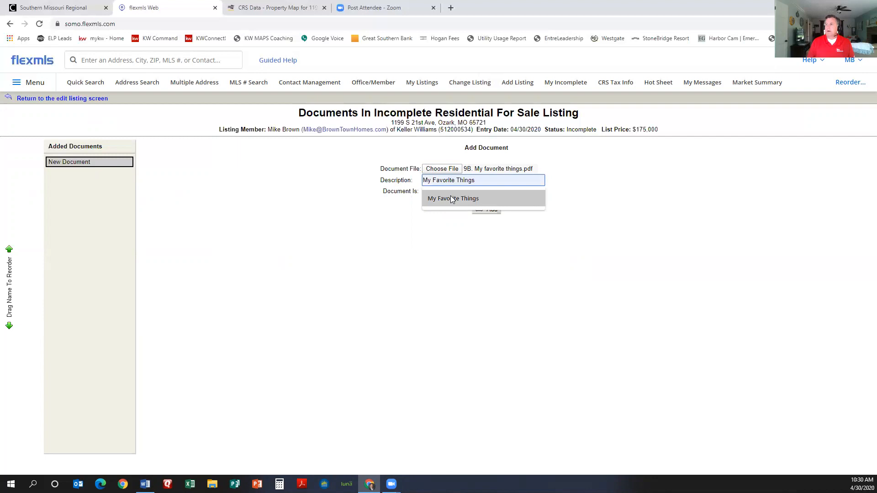
pyautogui.click(446, 199)
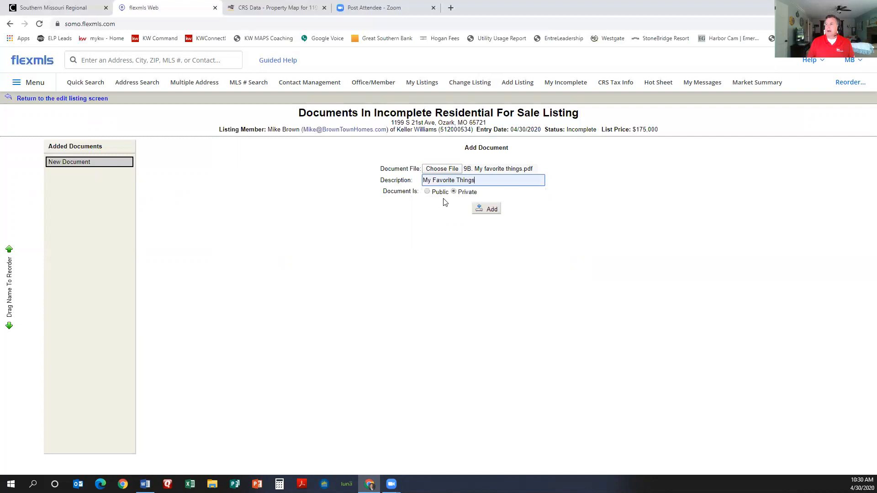
pyautogui.click(427, 193)
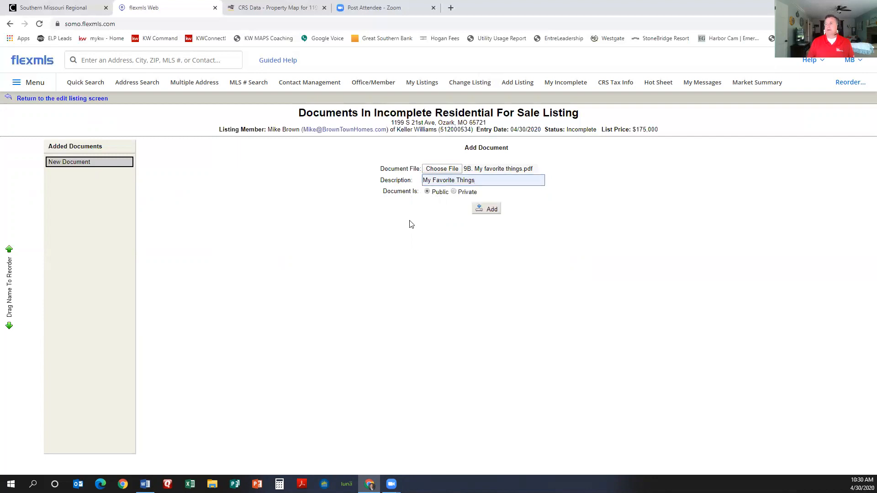
pyautogui.click(485, 209)
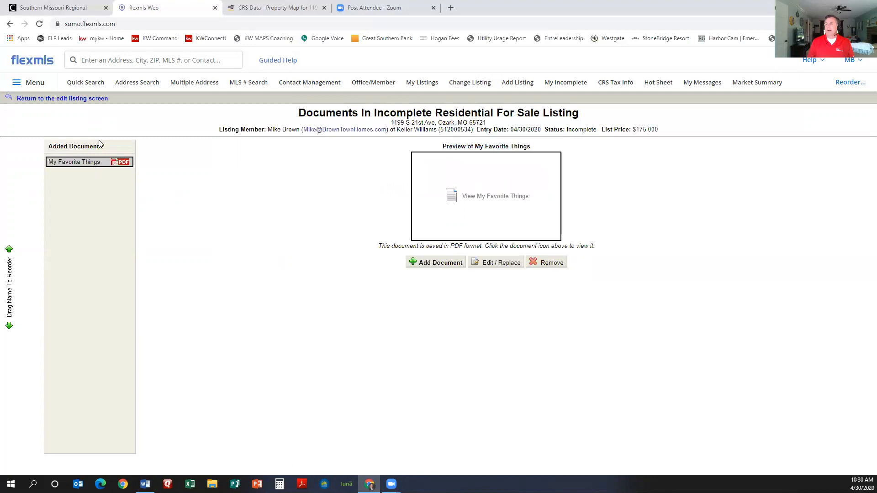
# Step: Choose the '5 Bermuda Unit 5 disclosures and condo rider' PDF as another document
pyautogui.click(424, 264)
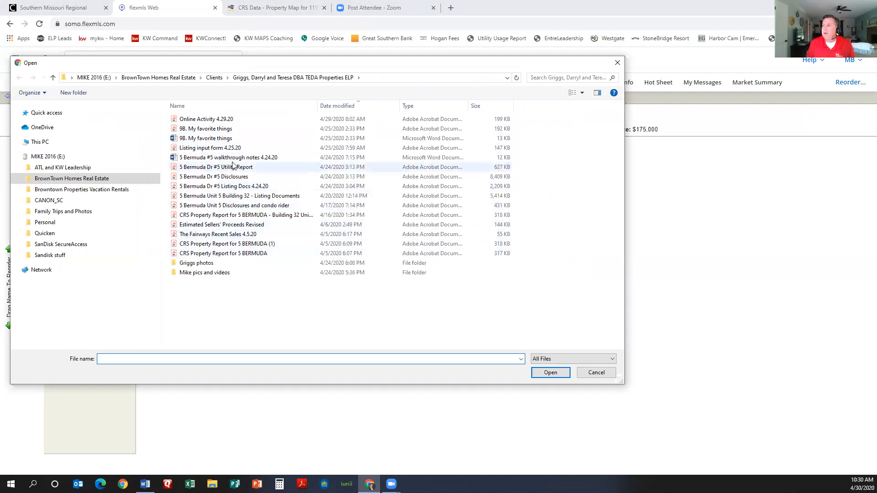
pyautogui.click(245, 206)
pyautogui.click(553, 374)
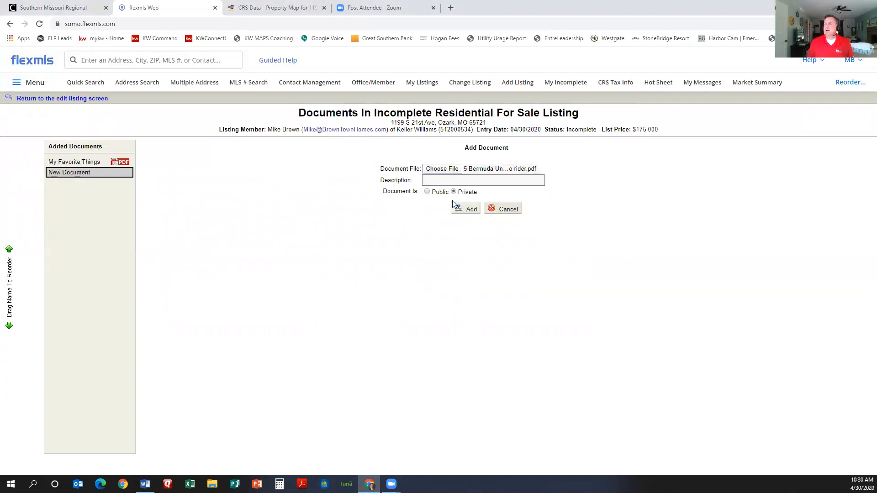
# Step: Describe the document as 'Disclosures' and add it to the listing
pyautogui.click(446, 180)
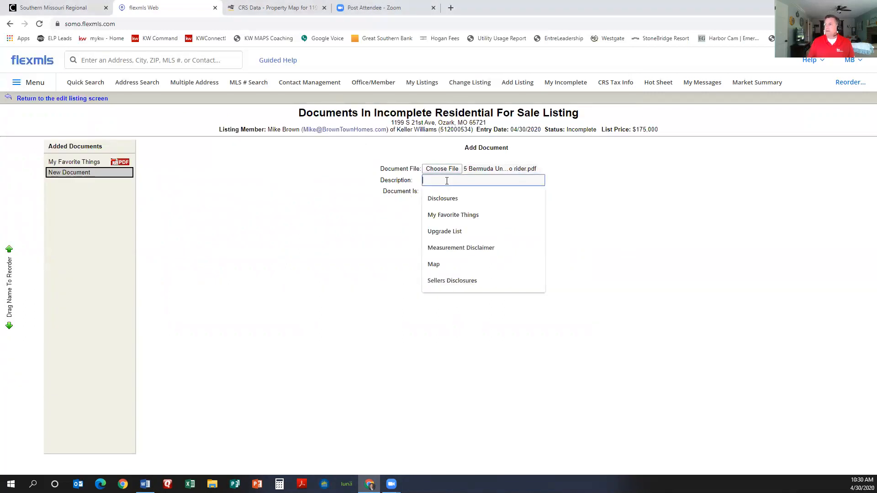
pyautogui.click(446, 199)
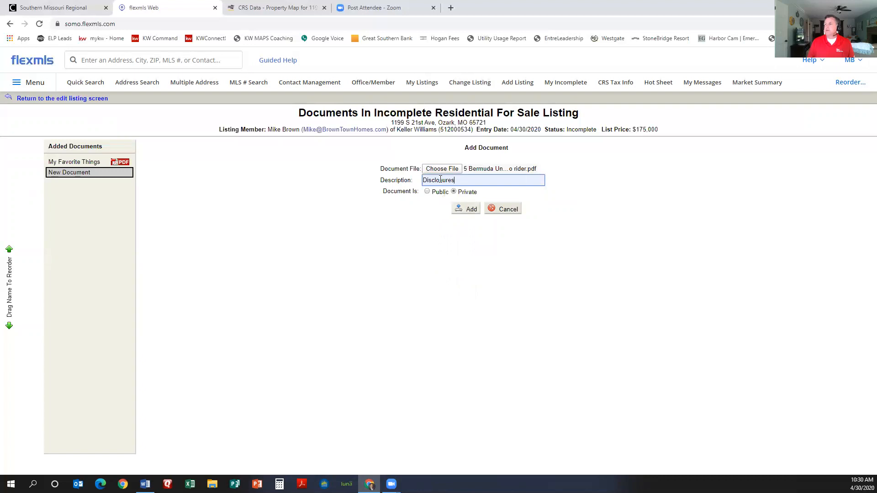
pyautogui.hotkey('ctrl', 'a')
pyautogui.press('BackSpace')
pyautogui.click(428, 181)
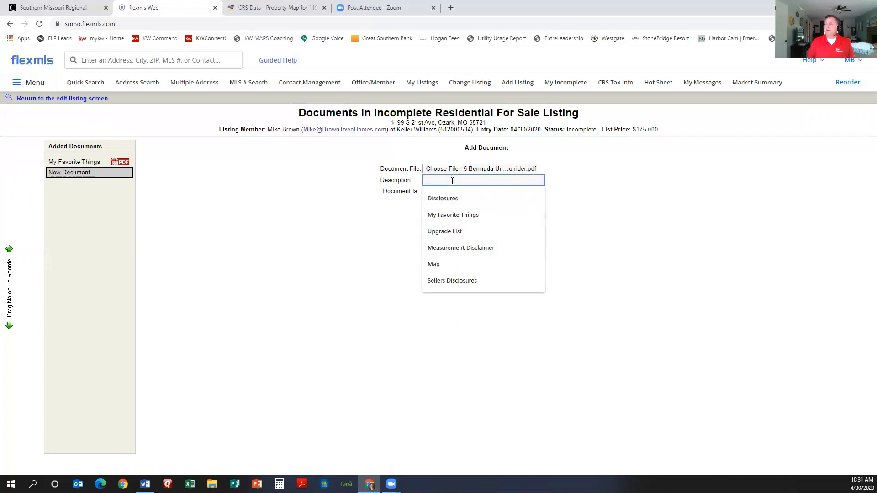
pyautogui.write('Disclosures')
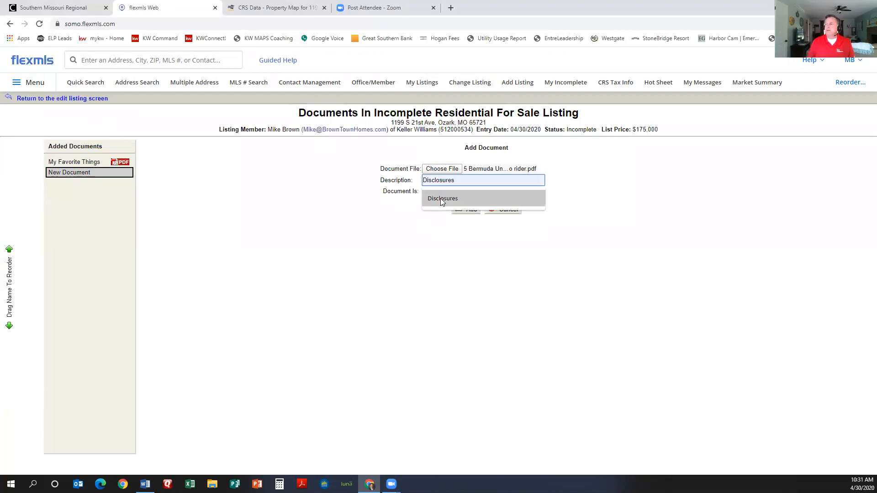
pyautogui.click(442, 200)
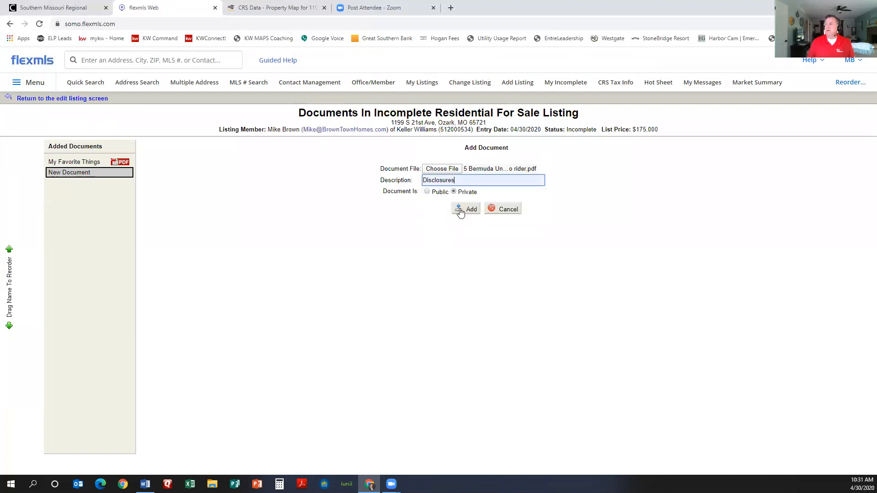
pyautogui.click(426, 192)
pyautogui.click(467, 209)
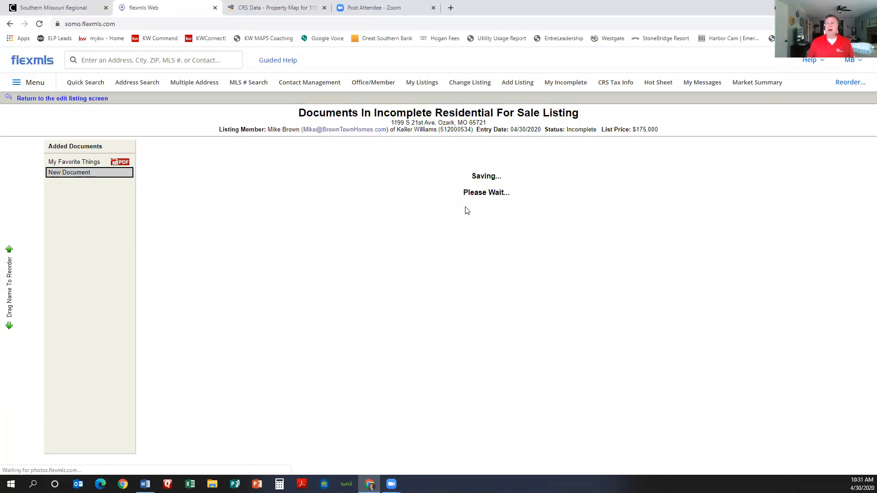
pyautogui.click(105, 162)
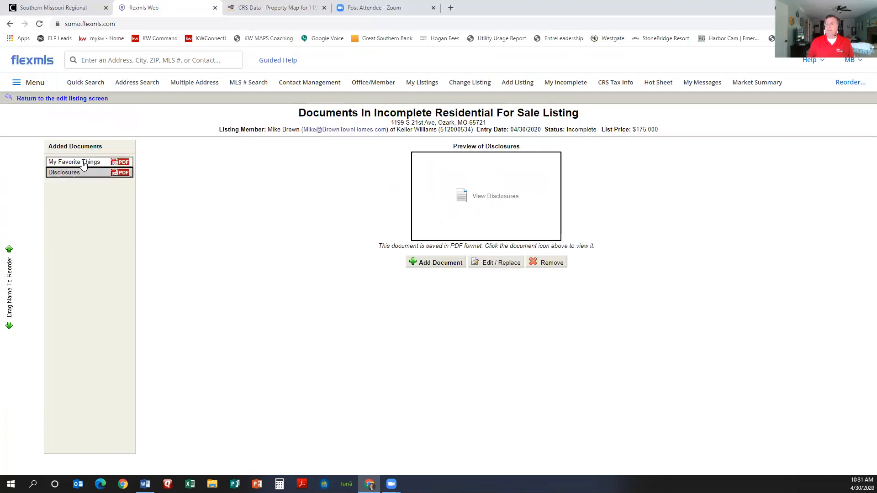
pyautogui.click(478, 199)
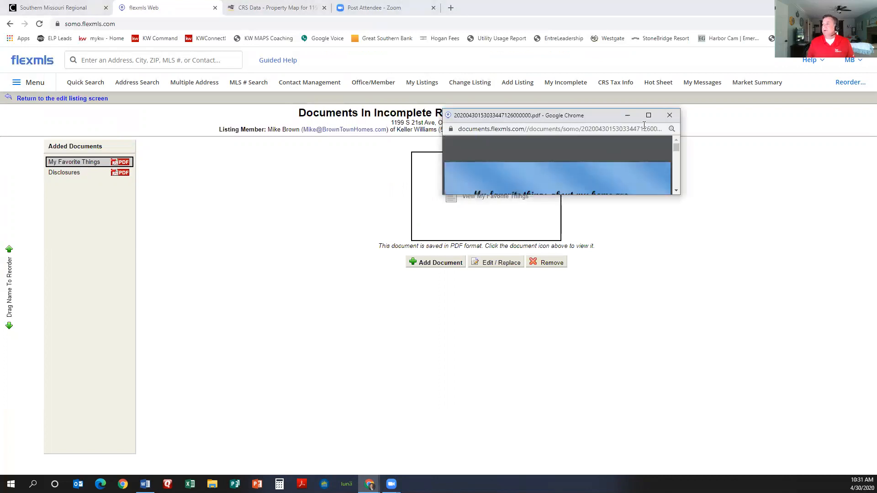
pyautogui.click(648, 115)
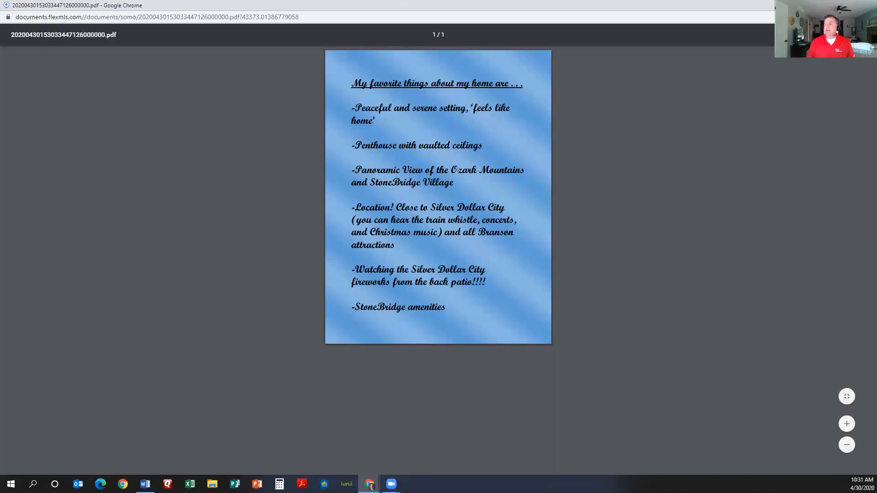
pyautogui.click(867, 5)
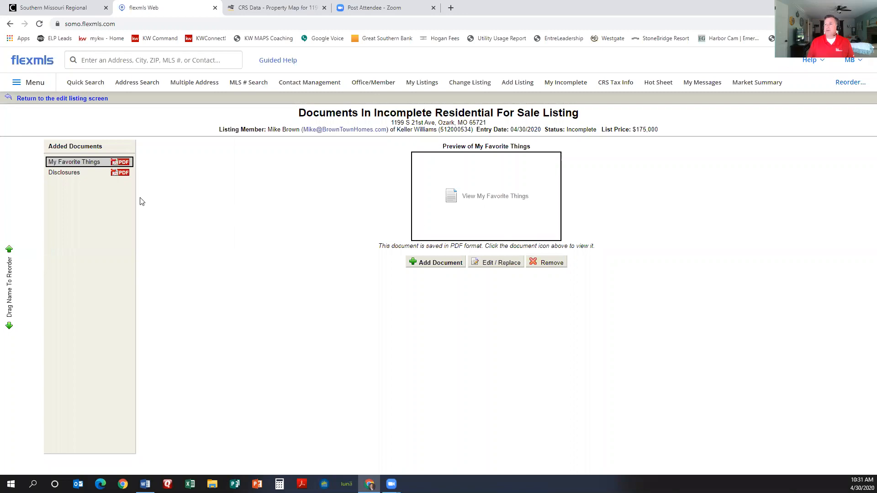
pyautogui.click(40, 99)
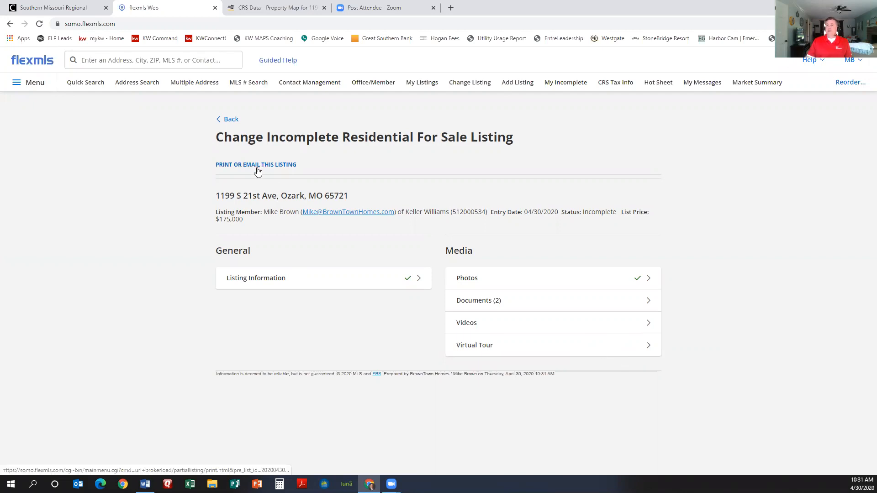
# Step: From the Listing Information form, save the listing as incomplete
pyautogui.click(251, 277)
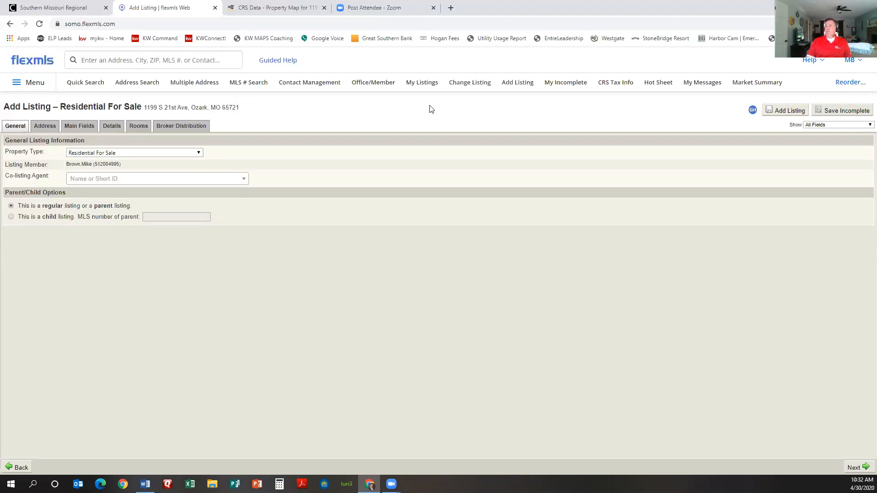
pyautogui.click(840, 112)
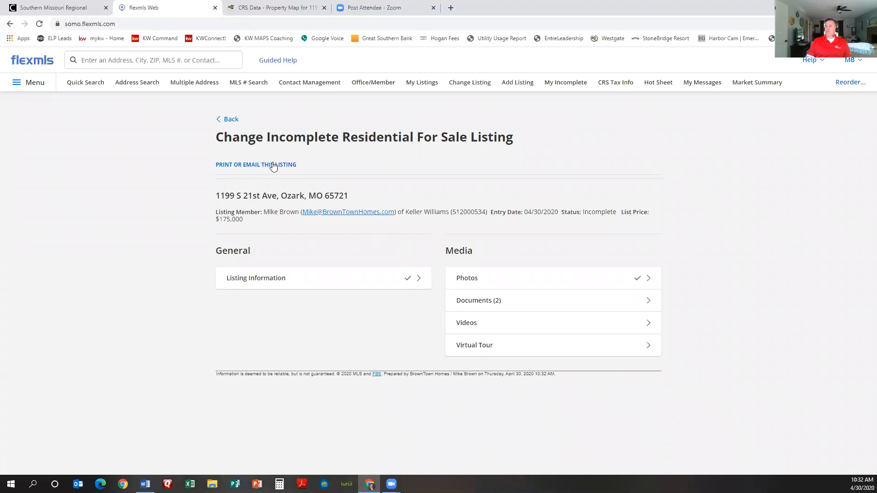
pyautogui.click(272, 165)
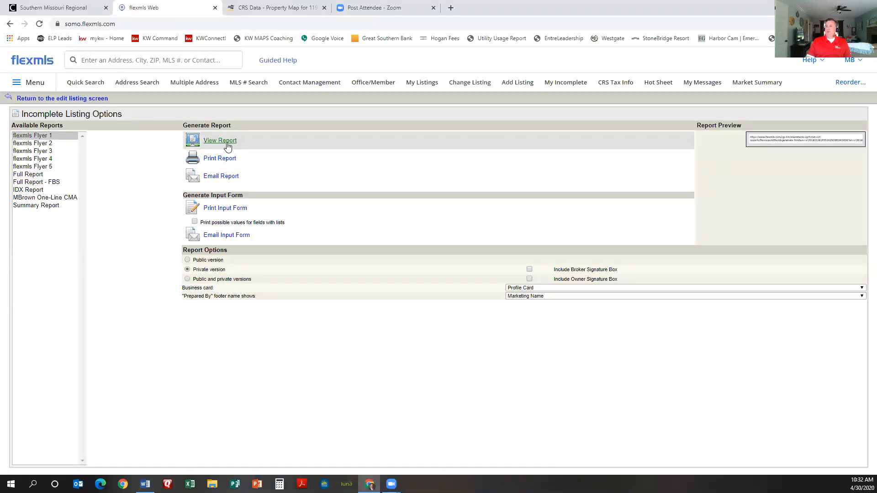
# Step: Generate the Residential For Sale Input Form PDF and review its six pages
pyautogui.click(233, 210)
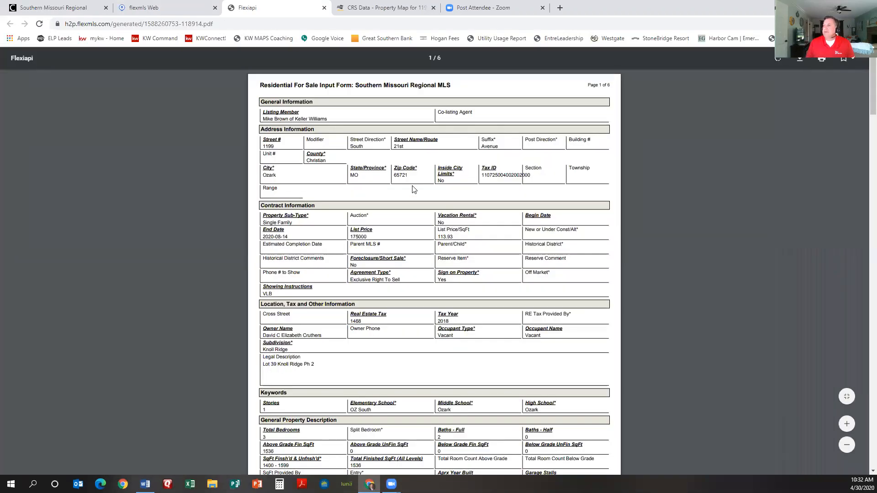
pyautogui.scroll(-4, 412, 189)
pyautogui.scroll(-7, 412, 196)
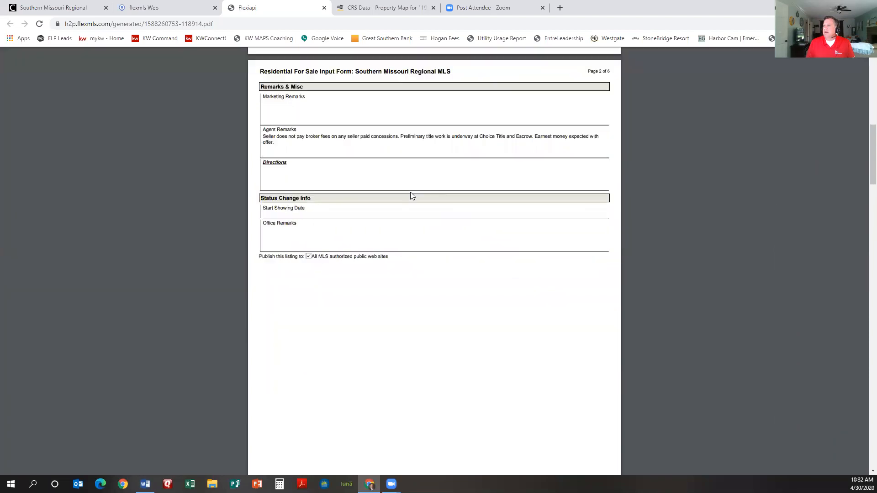
pyautogui.scroll(-1, 411, 195)
pyautogui.scroll(3, 411, 195)
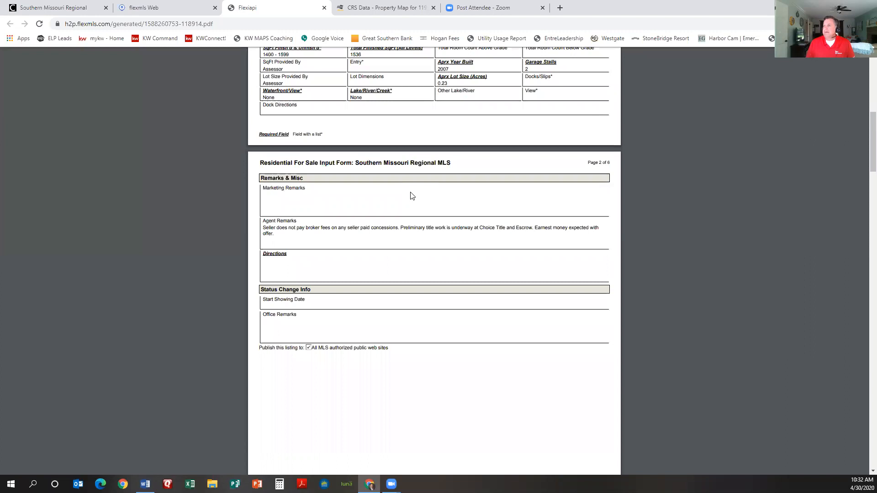
pyautogui.scroll(1, 388, 200)
pyautogui.scroll(-4, 462, 213)
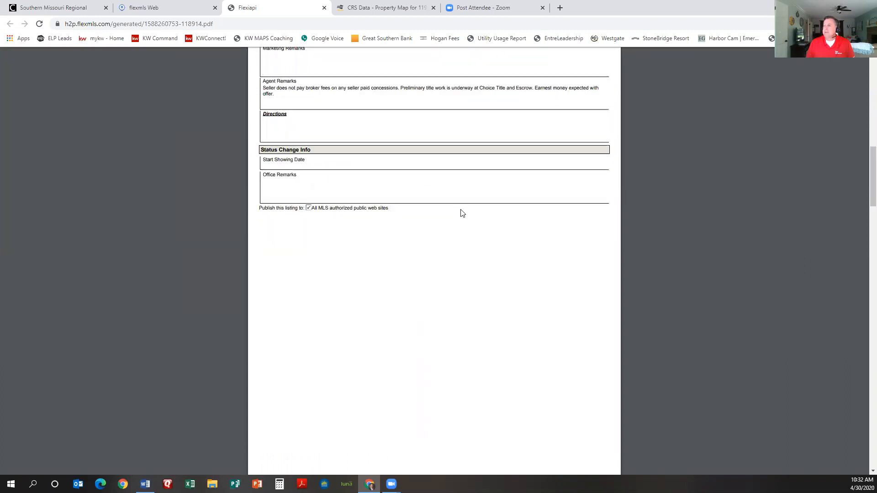
pyautogui.scroll(2, 461, 212)
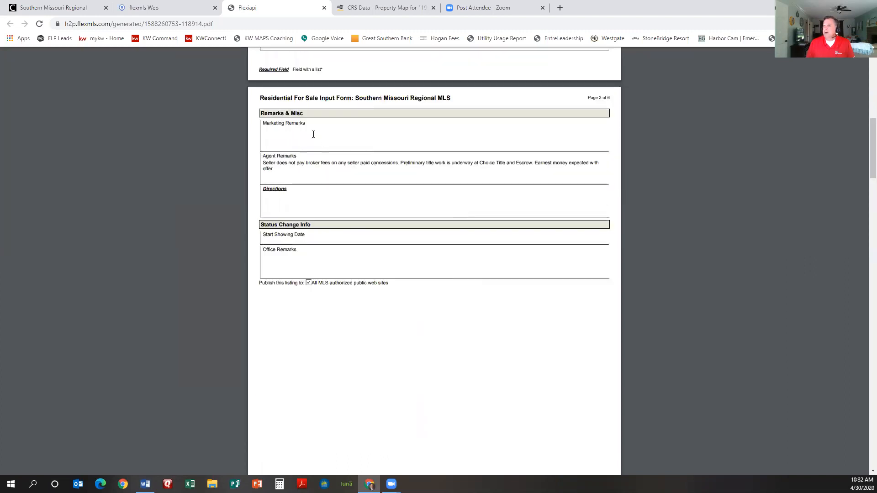
pyautogui.scroll(1, 313, 134)
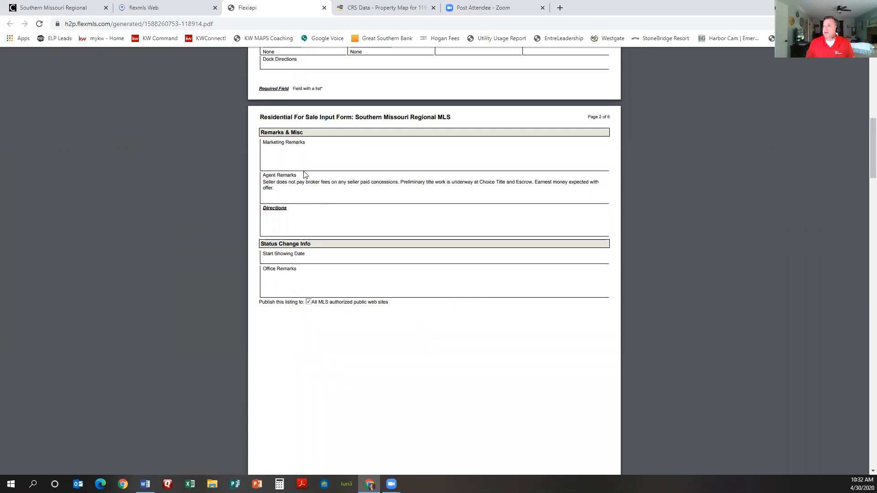
pyautogui.scroll(-1, 347, 192)
pyautogui.scroll(-10, 356, 215)
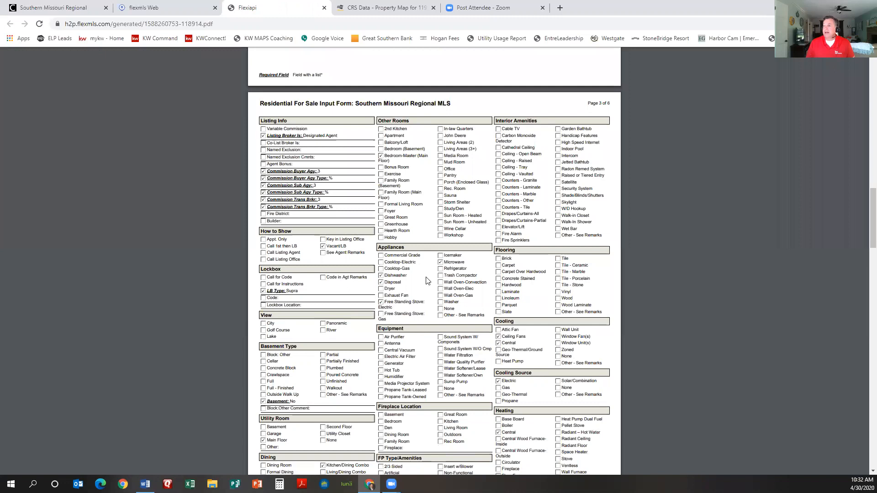
pyautogui.scroll(-3, 446, 270)
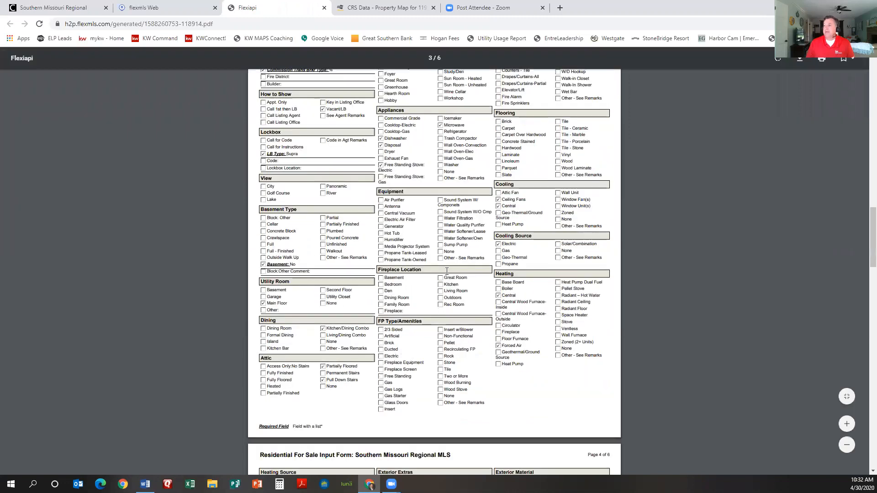
pyautogui.scroll(-7, 448, 272)
pyautogui.scroll(-3, 447, 272)
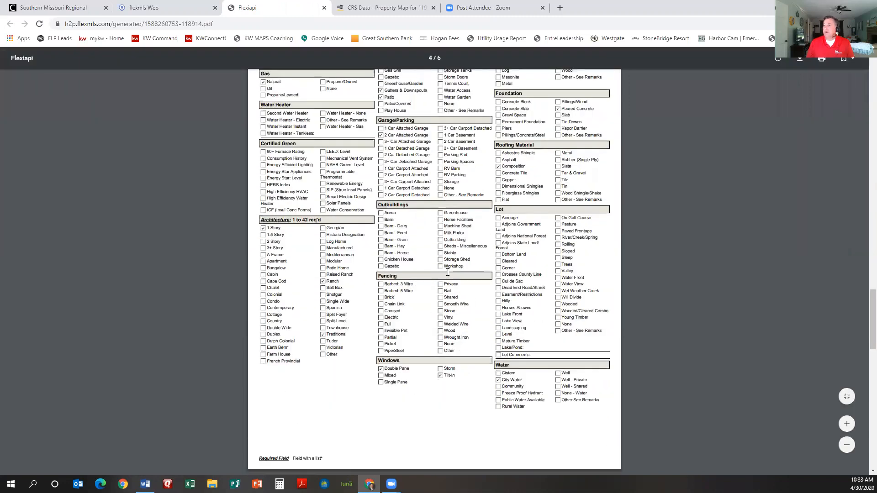
pyautogui.scroll(-2, 450, 267)
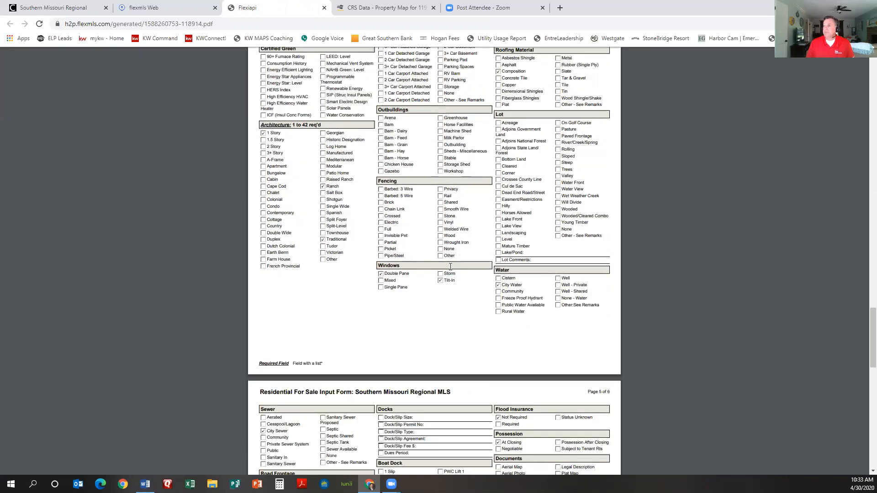
pyautogui.scroll(-20, 450, 267)
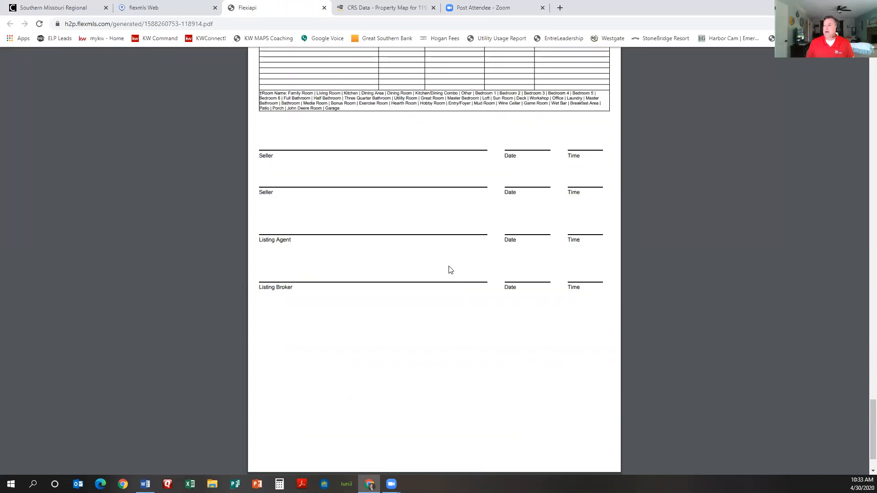
pyautogui.scroll(10, 450, 270)
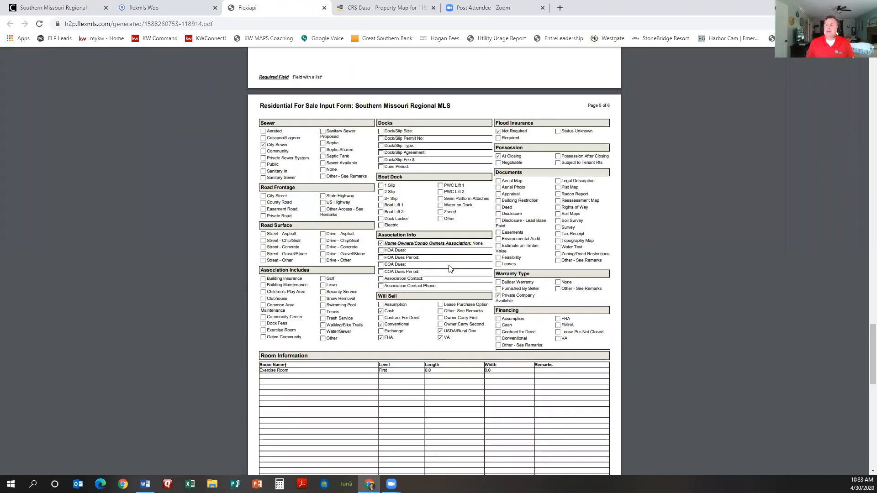
pyautogui.scroll(-2, 450, 270)
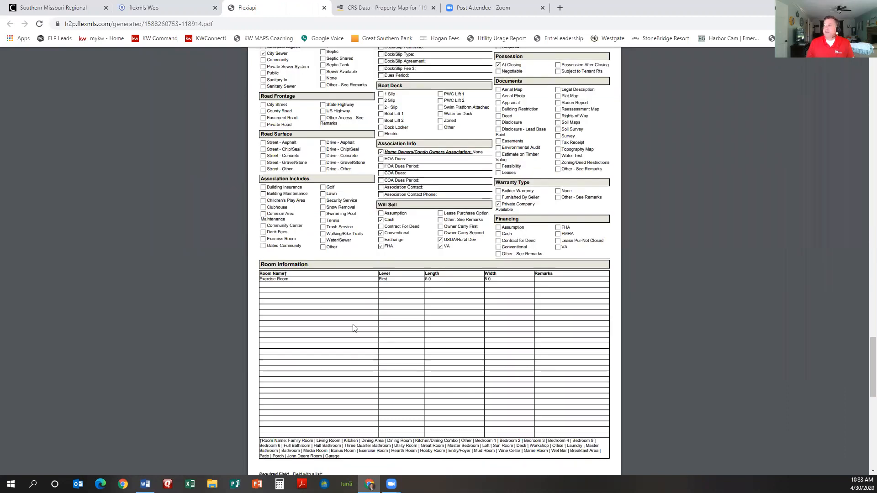
pyautogui.scroll(18, 433, 299)
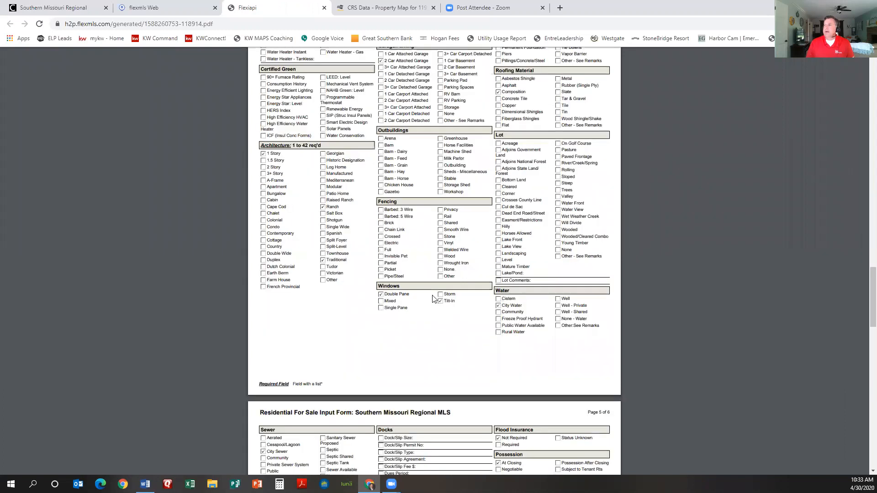
pyautogui.scroll(7, 574, 185)
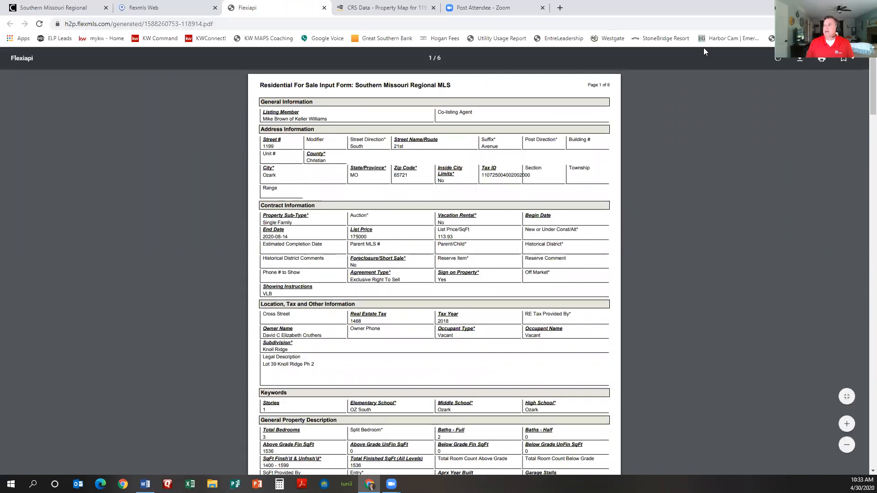
pyautogui.click(195, 8)
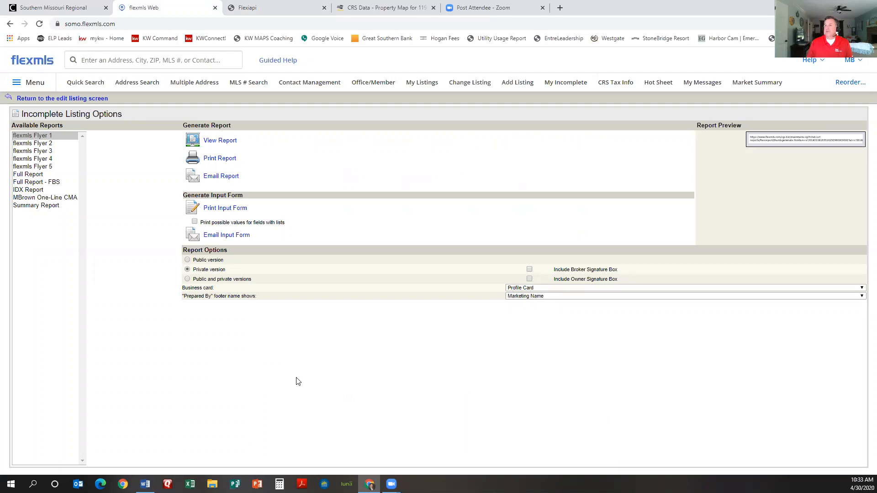
pyautogui.click(46, 98)
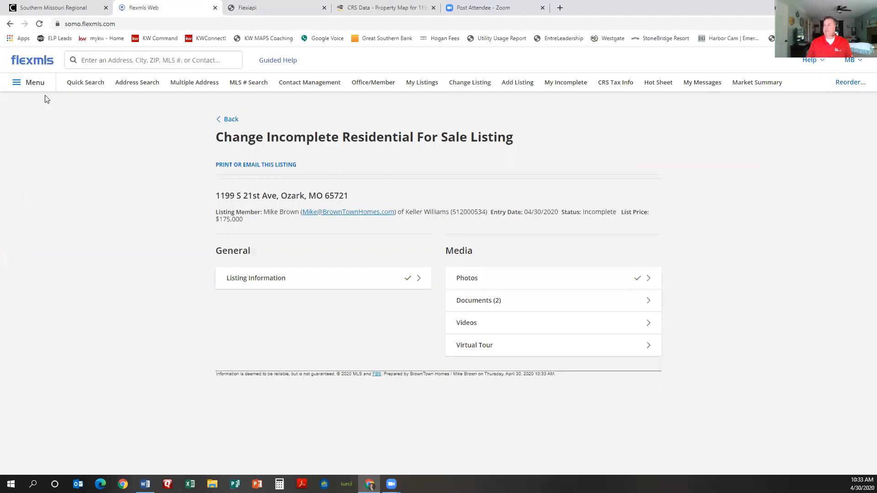